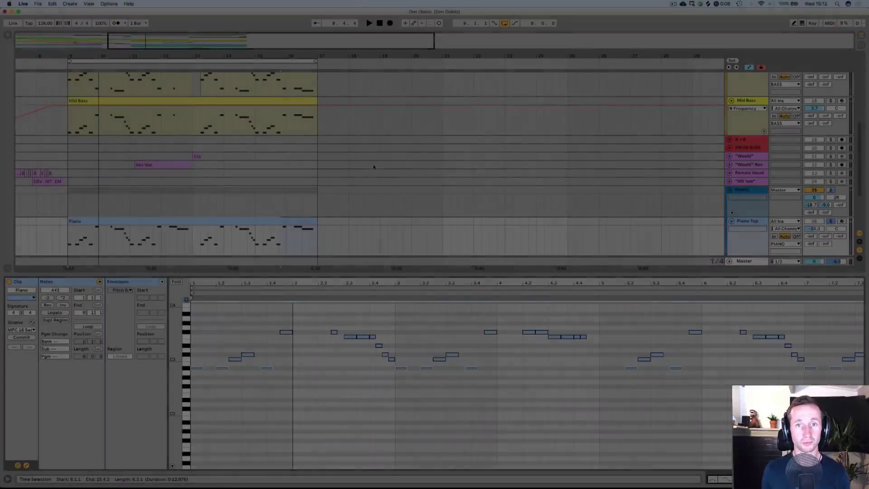
# - Zoom the arrangement in on the main section and select the Piano clip
pyautogui.press('+')
pyautogui.press('+')
pyautogui.press('+')
pyautogui.press('+')
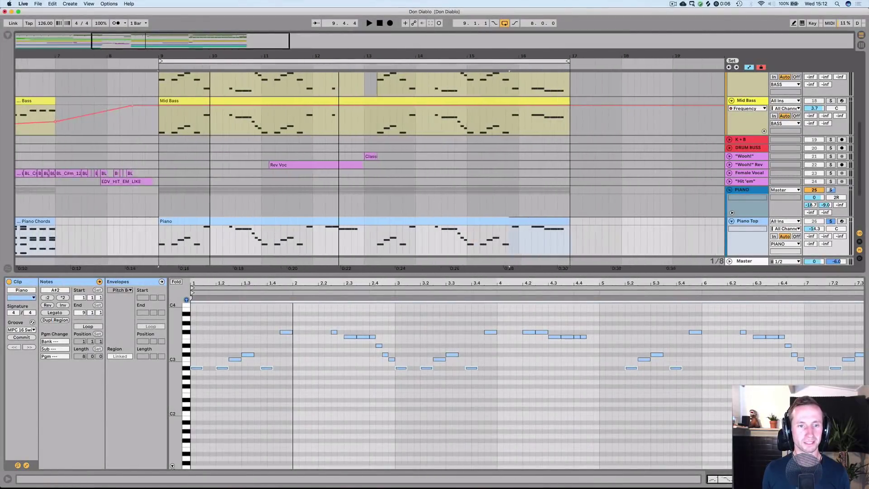
pyautogui.scroll(-3, 404, 197)
pyautogui.click(403, 197)
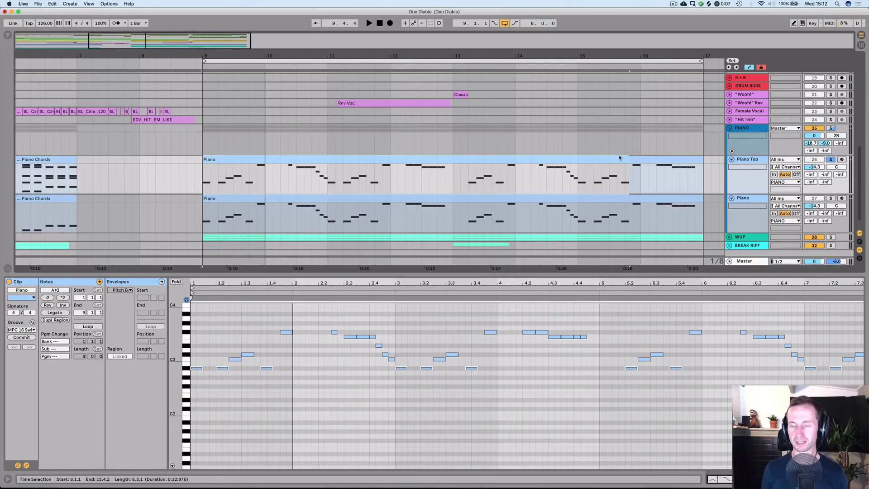
# - Solo WUP, PIANO and BASS, then stretch the piano roll keys so pitch names show
pyautogui.click(831, 238)
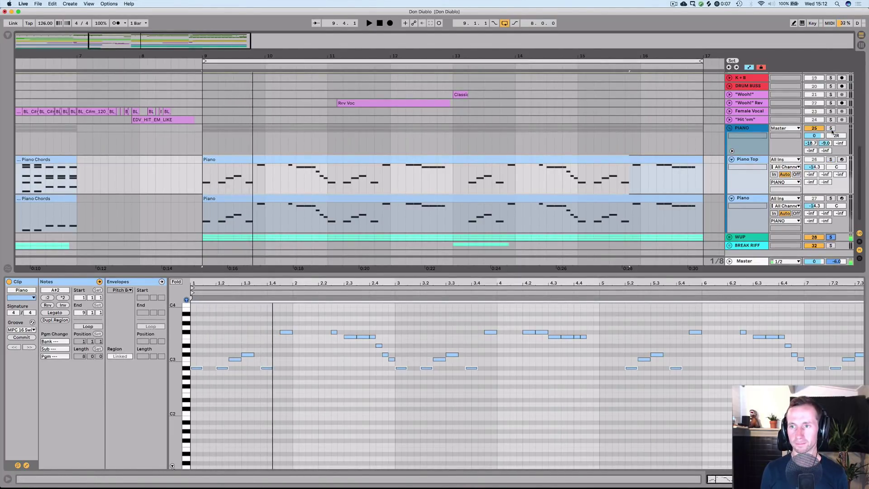
pyautogui.click(830, 128)
pyautogui.scroll(4, 810, 132)
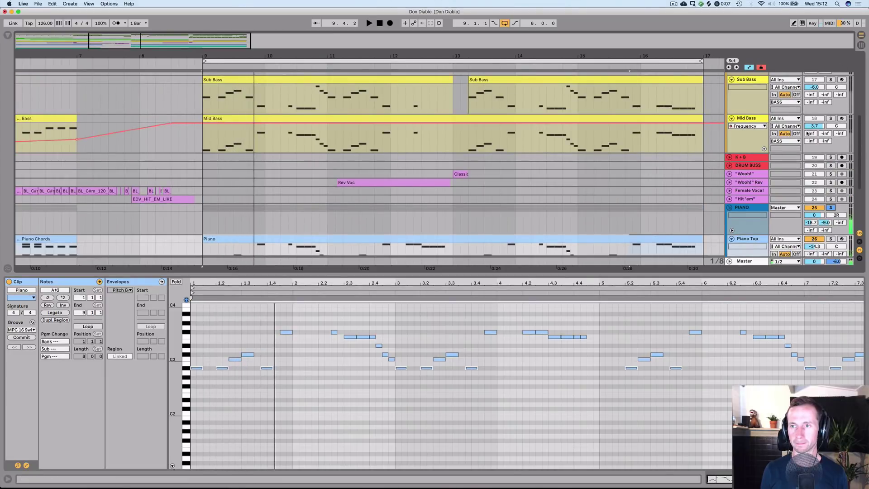
pyautogui.scroll(5, 810, 131)
pyautogui.click(830, 172)
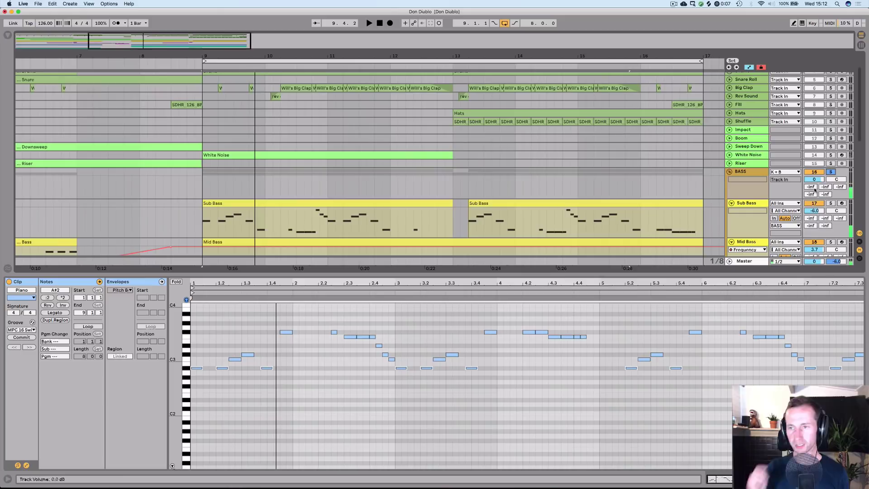
pyautogui.scroll(-15, 521, 185)
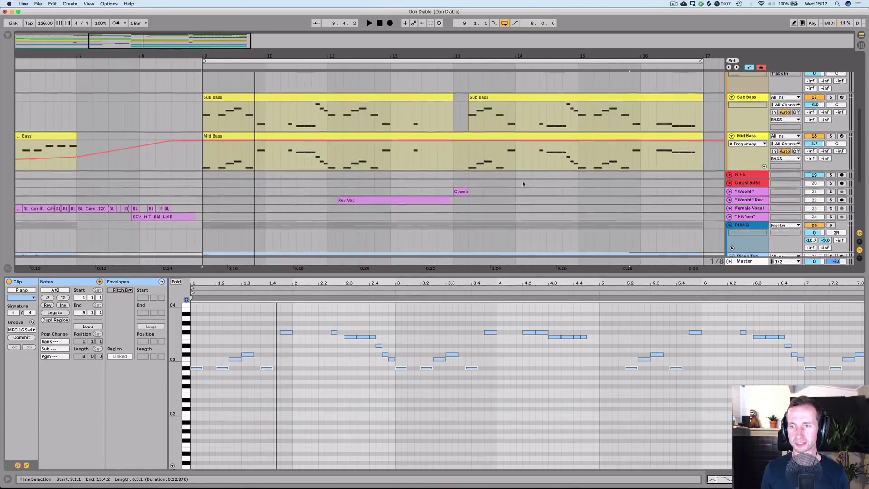
pyautogui.moveTo(185, 410); pyautogui.dragTo(190, 410)
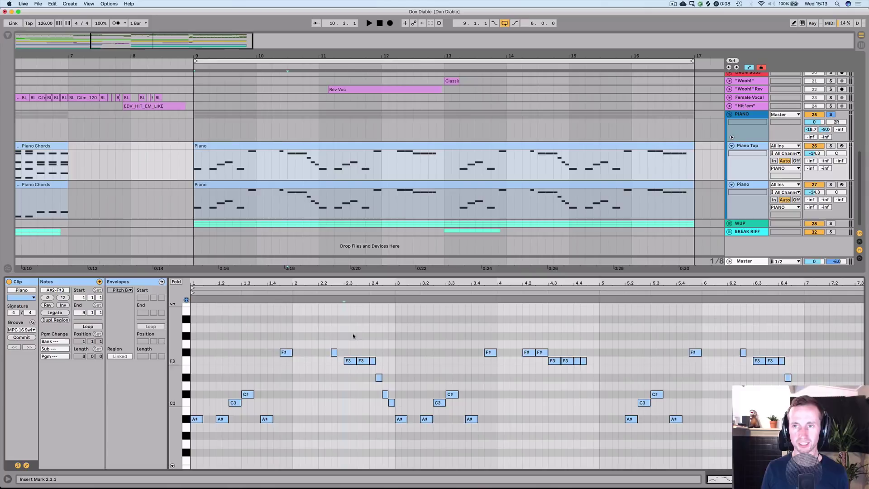
# - Add C3, C#, D#3, G#, A3 and A# notes in the Piano clip's first column
pyautogui.click(433, 270)
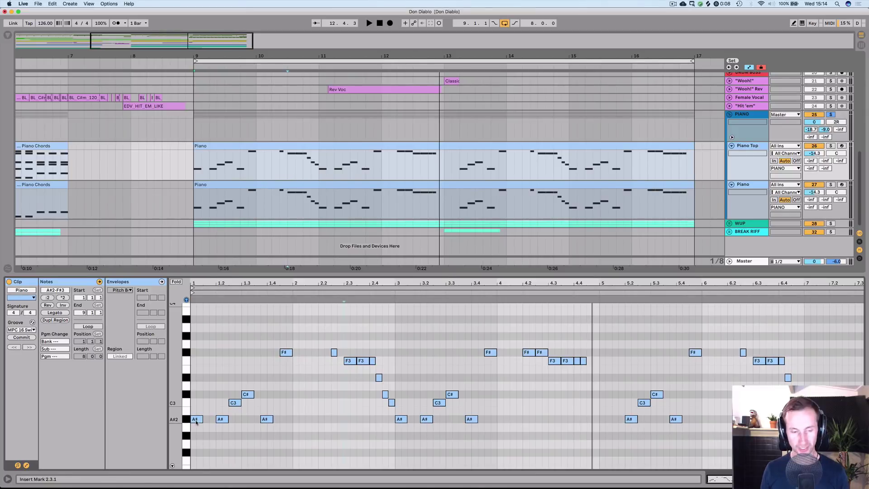
pyautogui.doubleClick(198, 403)
pyautogui.doubleClick(198, 394)
pyautogui.doubleClick(201, 378)
pyautogui.doubleClick(195, 336)
pyautogui.doubleClick(198, 327)
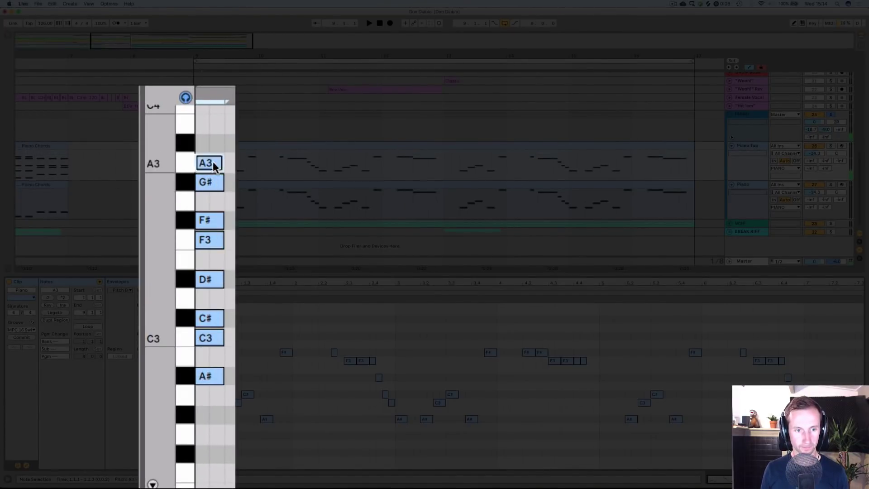
pyautogui.doubleClick(195, 319)
# - Remove the out-of-key A3, select the stacked notes and fold the piano roll to them
pyautogui.click(198, 327)
pyautogui.doubleClick(197, 326)
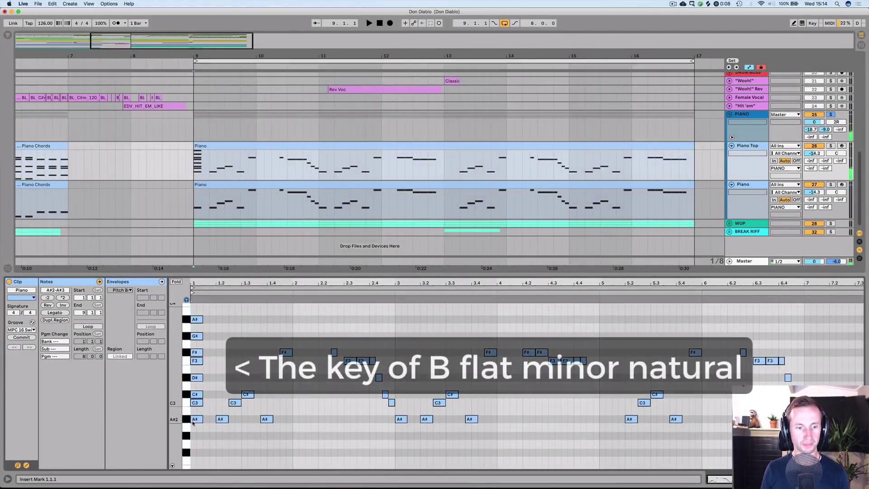
pyautogui.moveTo(196, 430); pyautogui.dragTo(200, 339)
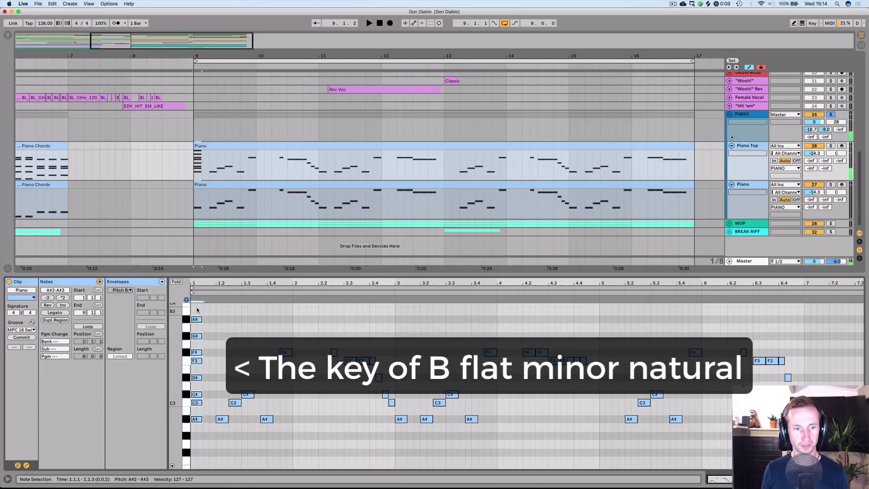
pyautogui.click(175, 282)
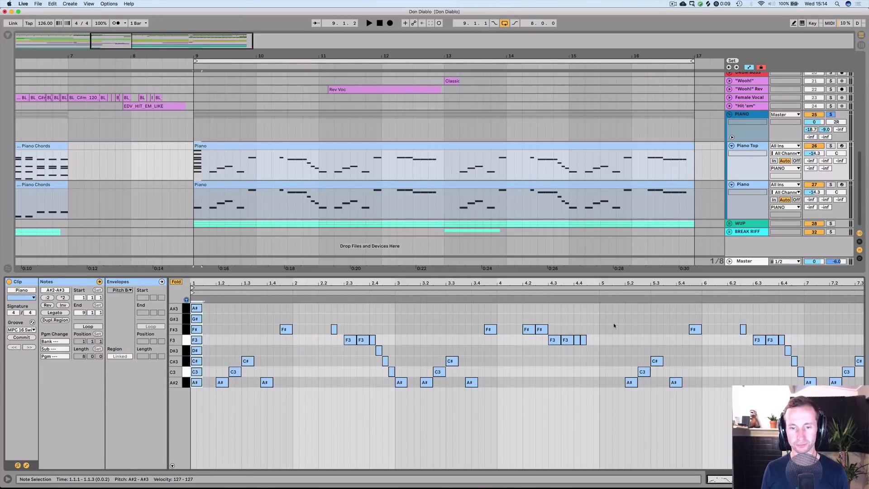
pyautogui.click(201, 391)
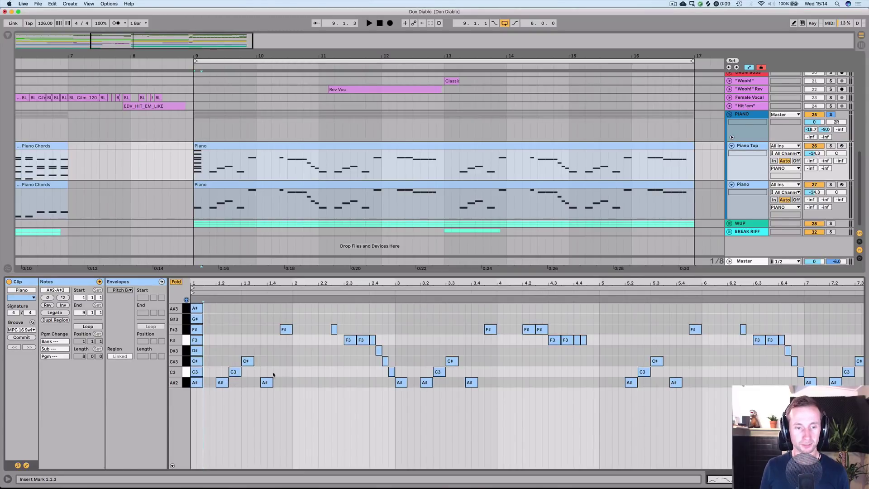
# - Unfold the piano roll, delete the guide scale notes and switch to device view
pyautogui.click(176, 283)
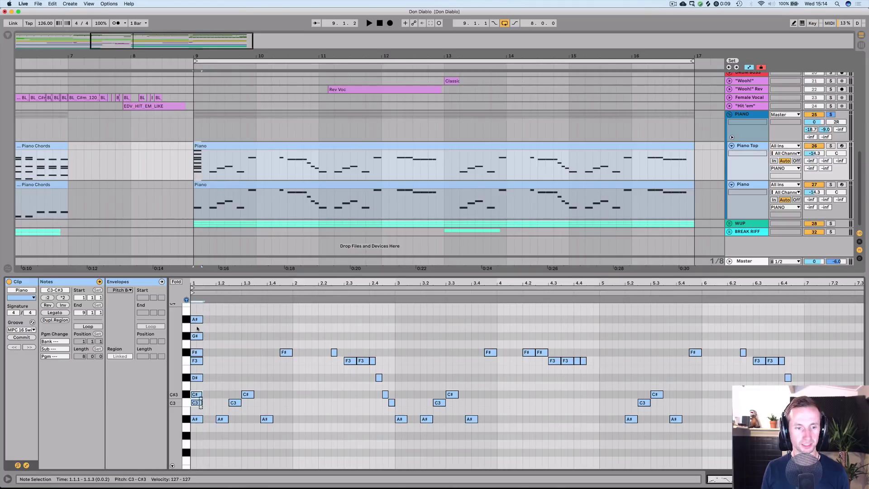
pyautogui.press('Delete')
pyautogui.press('space')
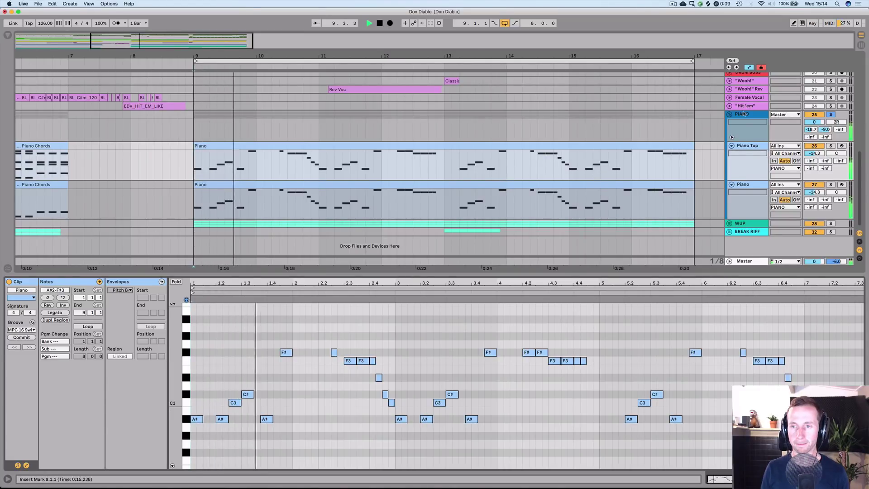
pyautogui.hotkey('shift', 'Tab')
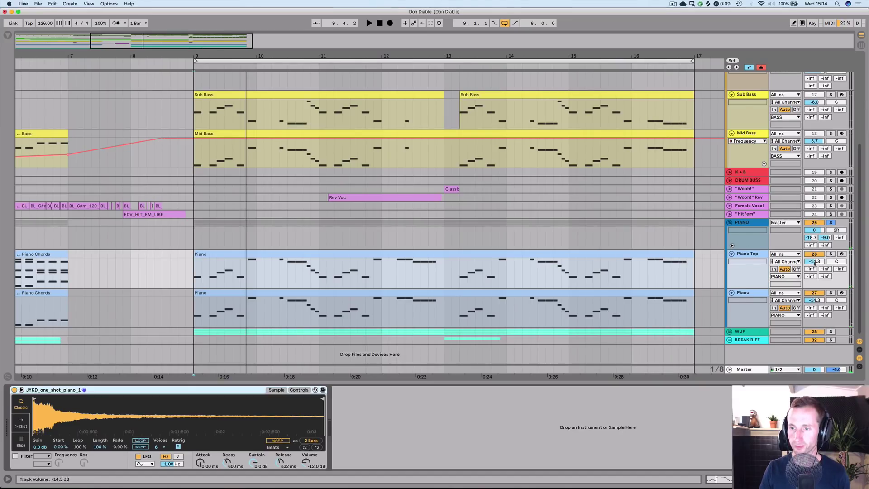
# - Audition Piano Top, Piano and the PIANO group solo in turn from bar 9
pyautogui.click(831, 254)
pyautogui.press('space')
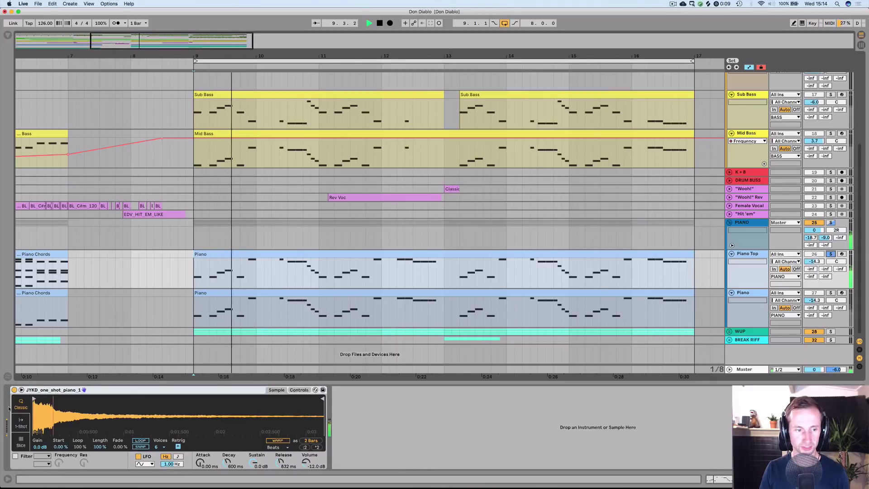
pyautogui.press('space')
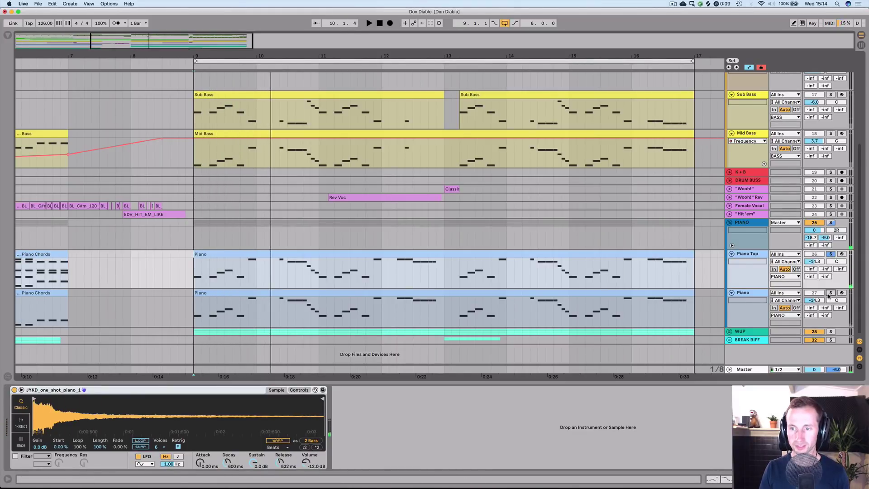
pyautogui.click(829, 293)
pyautogui.press('space')
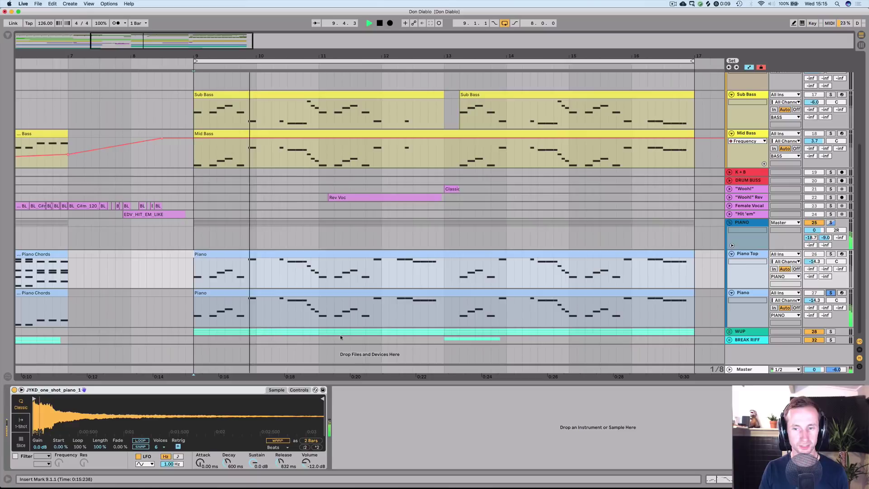
pyautogui.press('space')
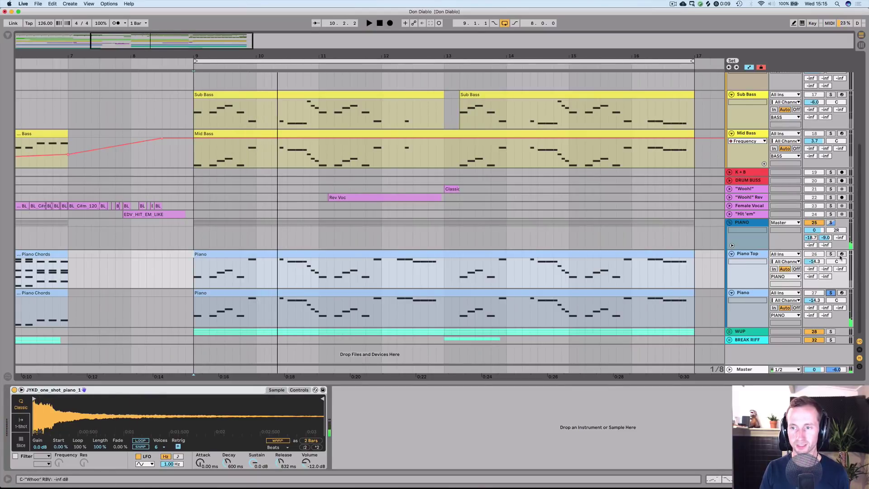
pyautogui.click(830, 223)
pyautogui.press('space')
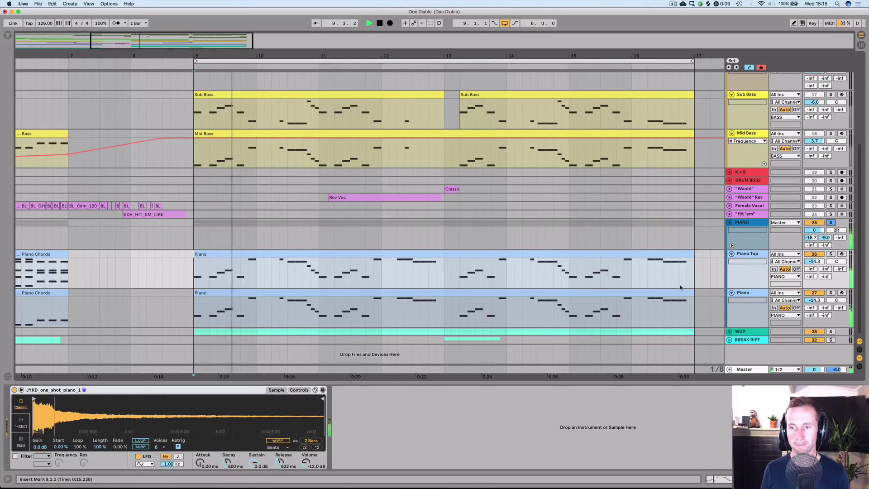
pyautogui.press('space')
# - Expand the WUP group and audition the group and the Wup track solo
pyautogui.click(728, 331)
pyautogui.scroll(-3, 720, 268)
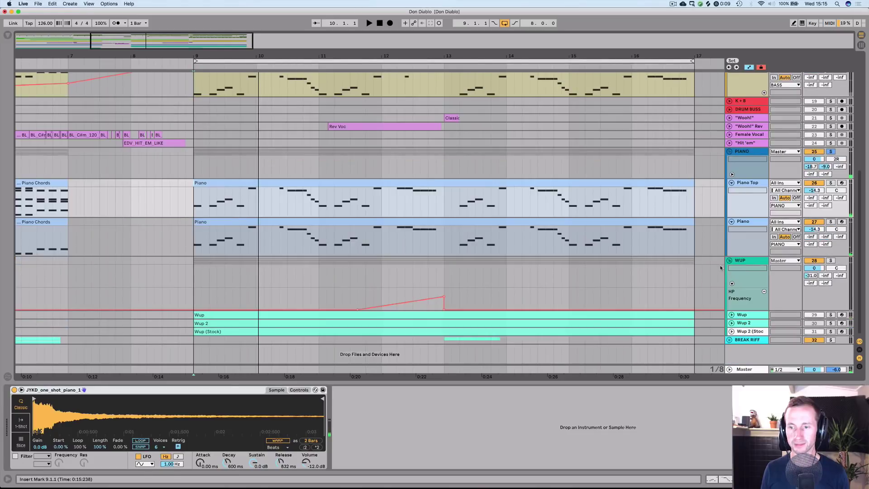
pyautogui.click(831, 260)
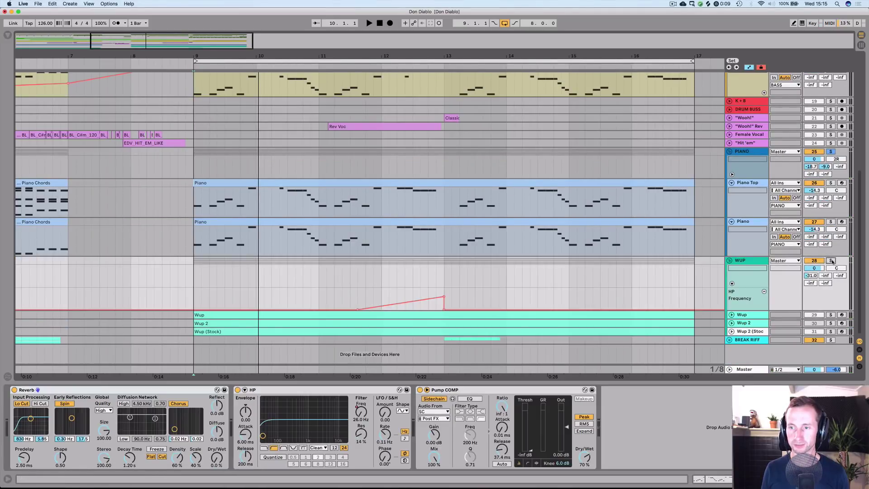
pyautogui.press('space')
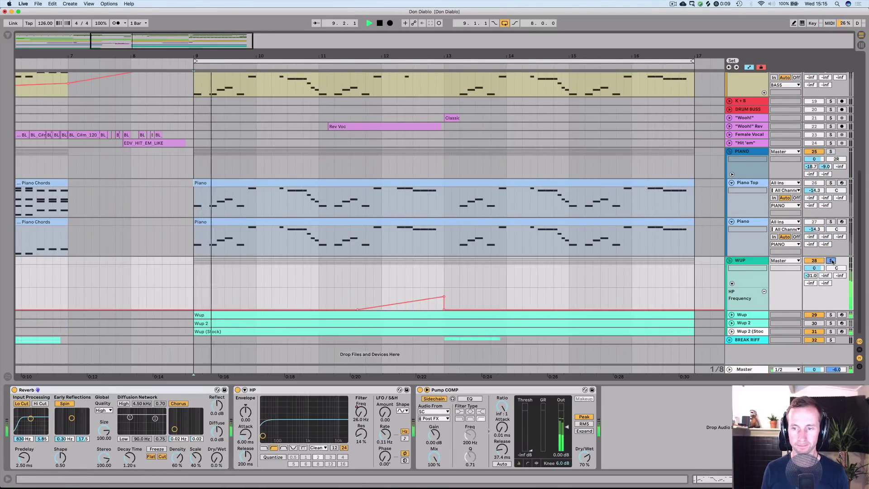
pyautogui.press('space')
pyautogui.rightClick(744, 331)
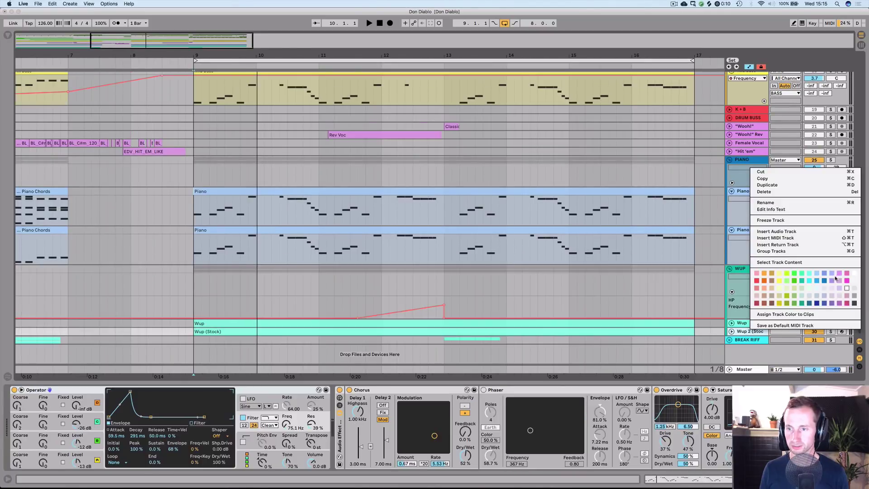
pyautogui.click(774, 349)
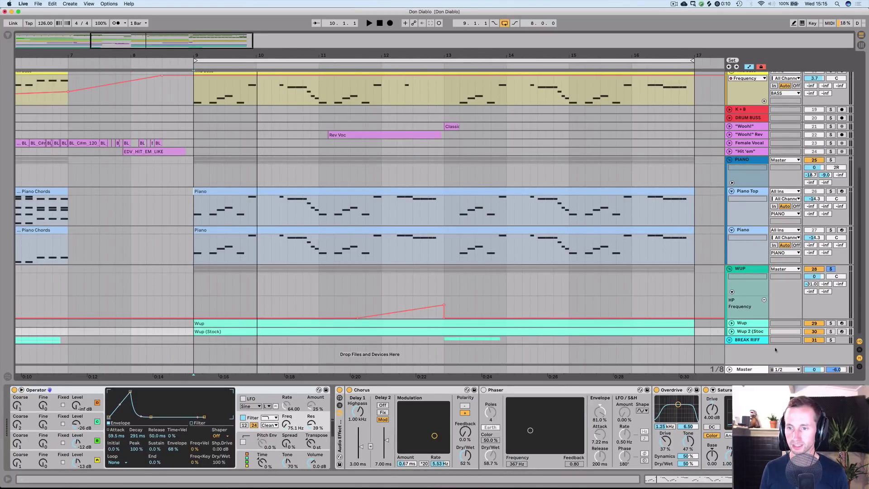
pyautogui.click(830, 322)
pyautogui.press('space')
# - Compare the device chains of the Wup and Wup 2 (Stock) tracks
pyautogui.click(741, 323)
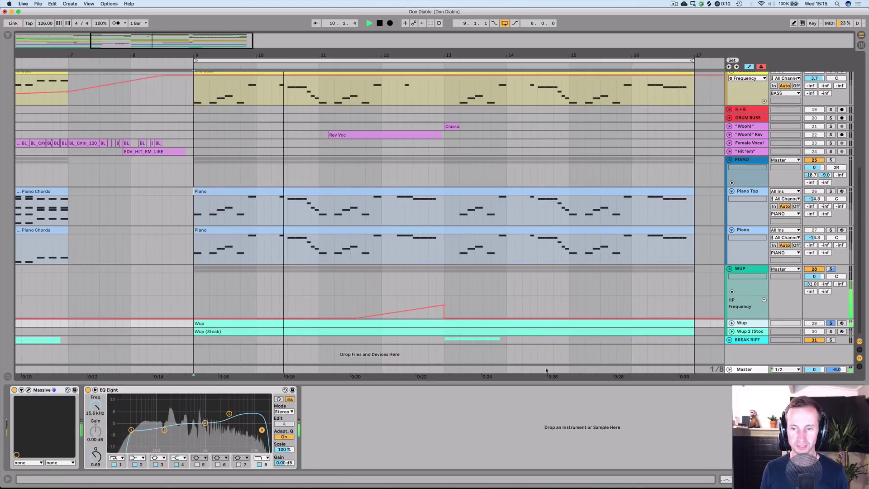
pyautogui.click(757, 331)
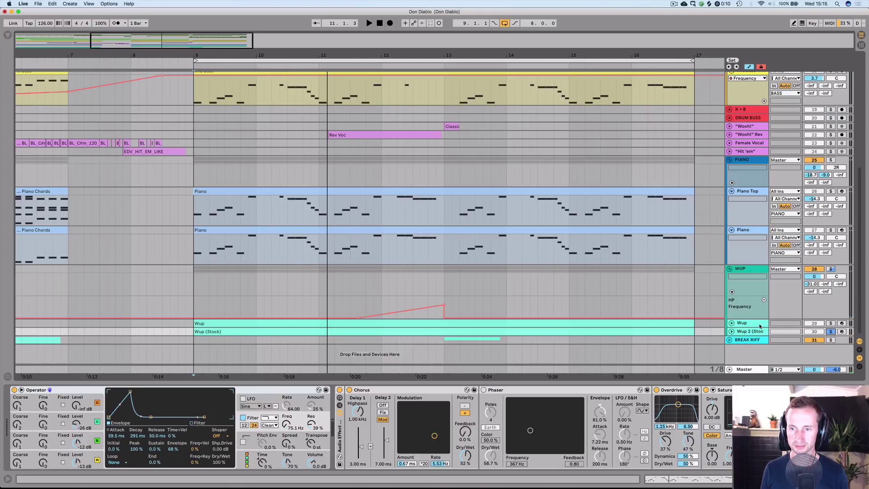
pyautogui.click(759, 324)
pyautogui.click(753, 333)
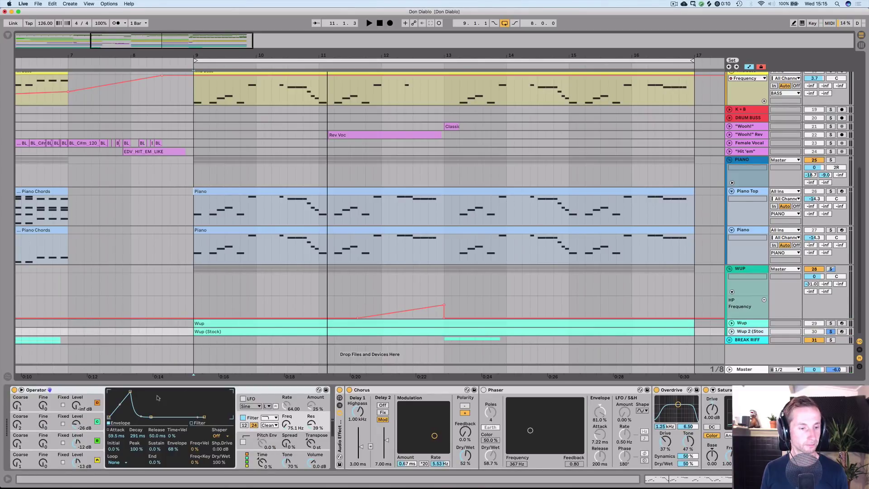
pyautogui.press('space')
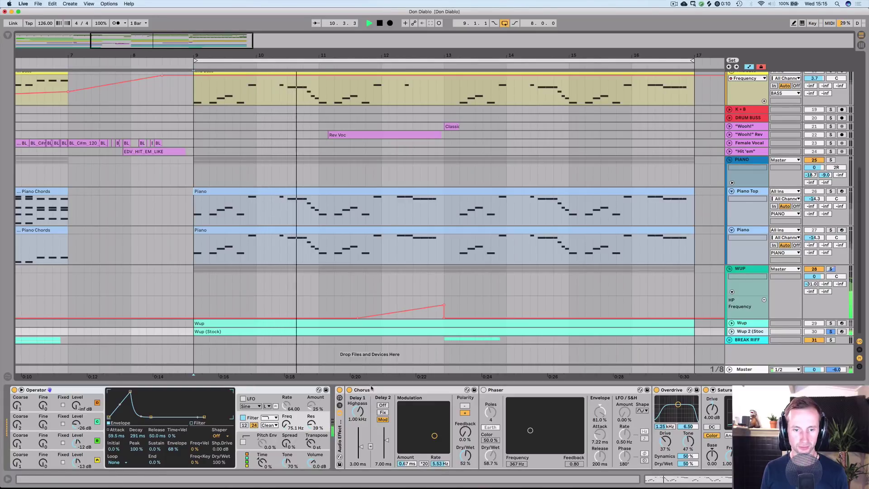
# - Delete the Phaser from the Wup 2 (Stock) effects chain and stop playback
pyautogui.click(571, 390)
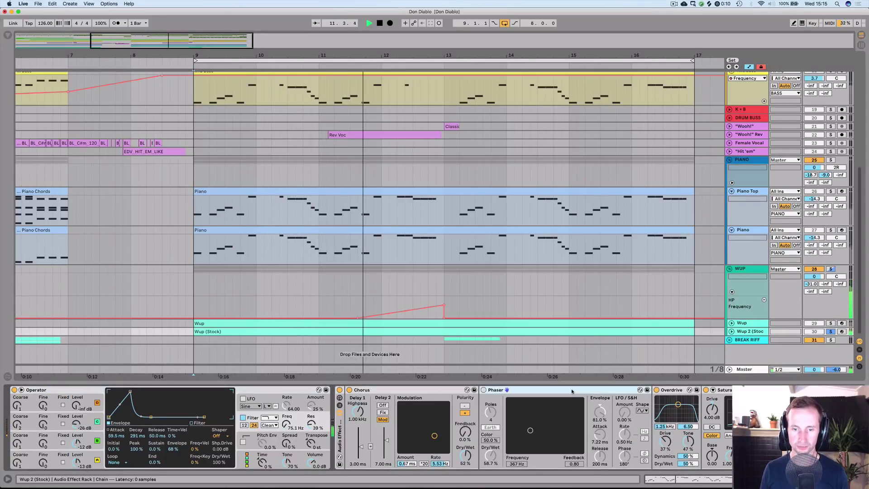
pyautogui.press('Delete')
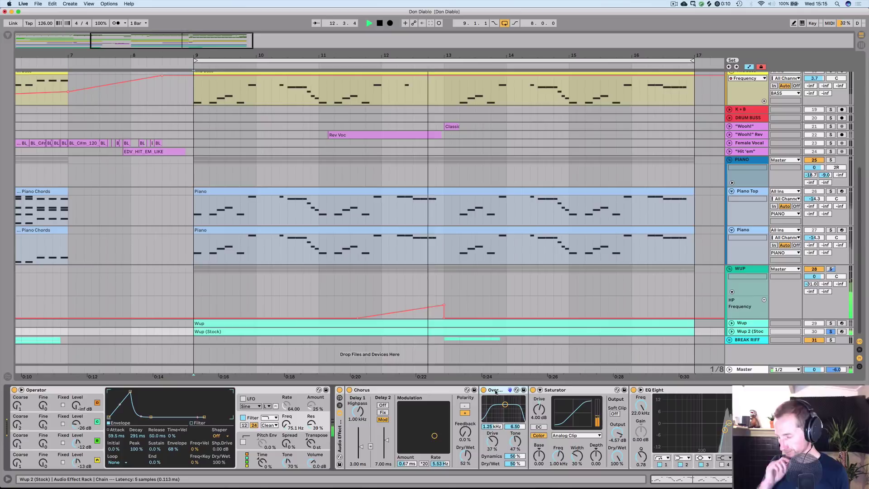
pyautogui.click(569, 391)
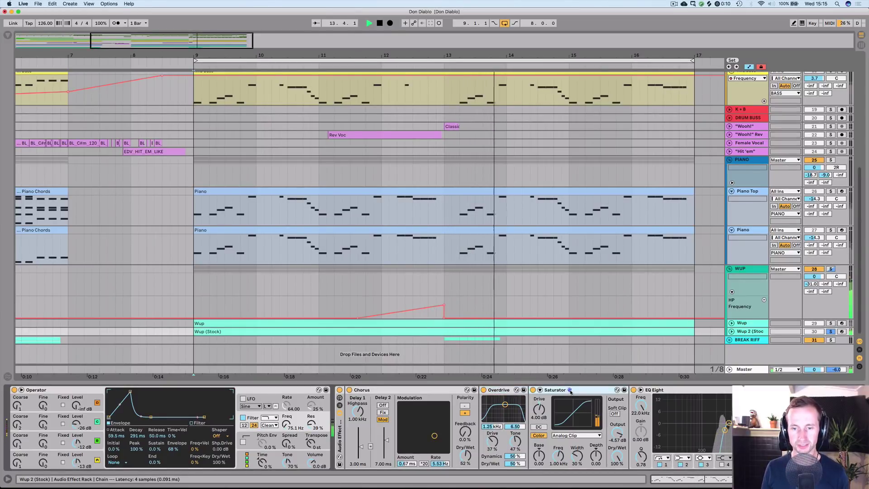
pyautogui.press('space')
pyautogui.press('space')
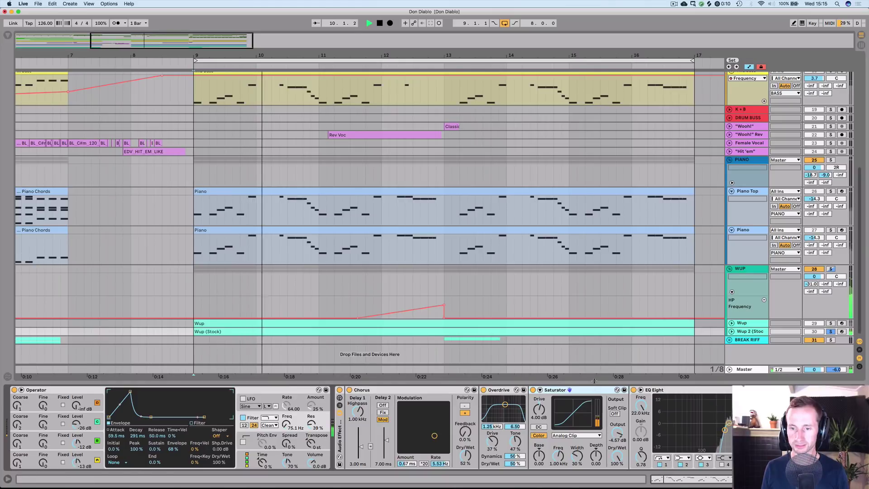
# - Switch the EQ Eight back on from its expanded editor
pyautogui.click(636, 391)
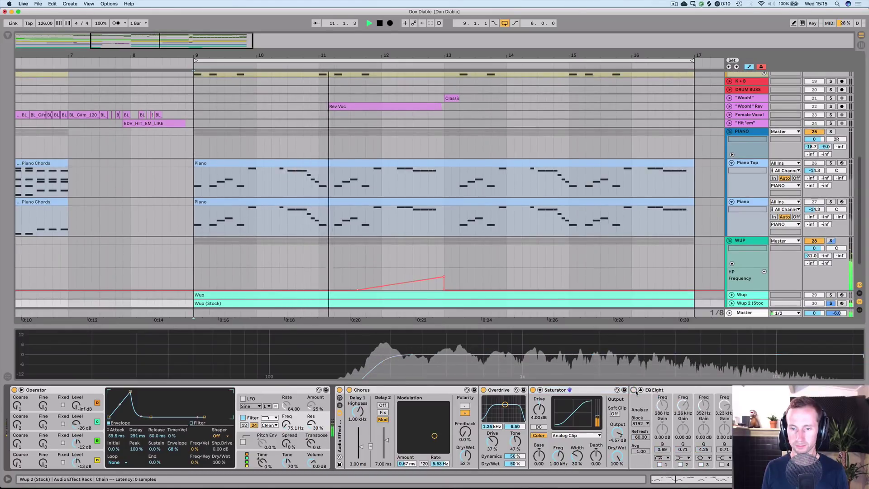
pyautogui.click(634, 390)
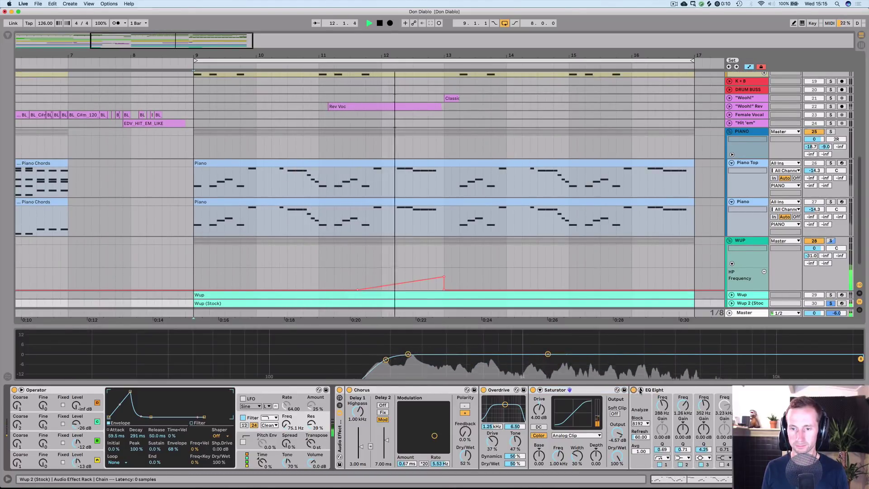
pyautogui.click(639, 390)
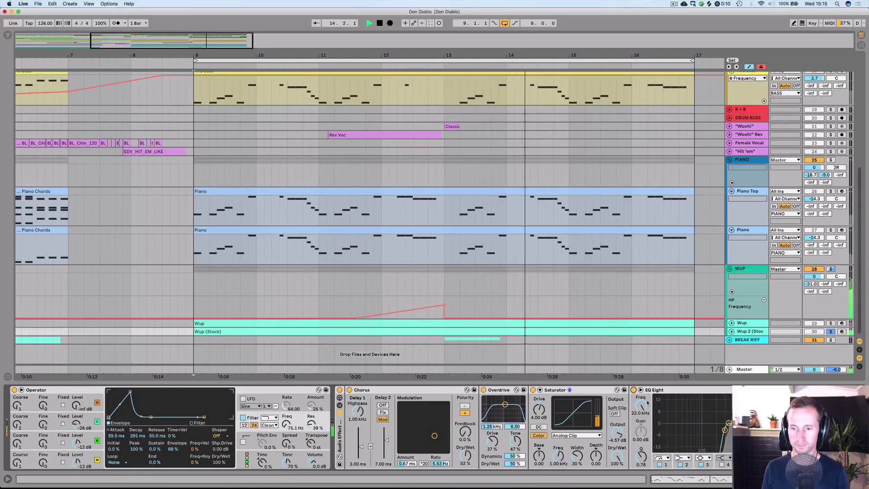
# - Fold the Operator device away and audition the WUP track solo
pyautogui.doubleClick(51, 389)
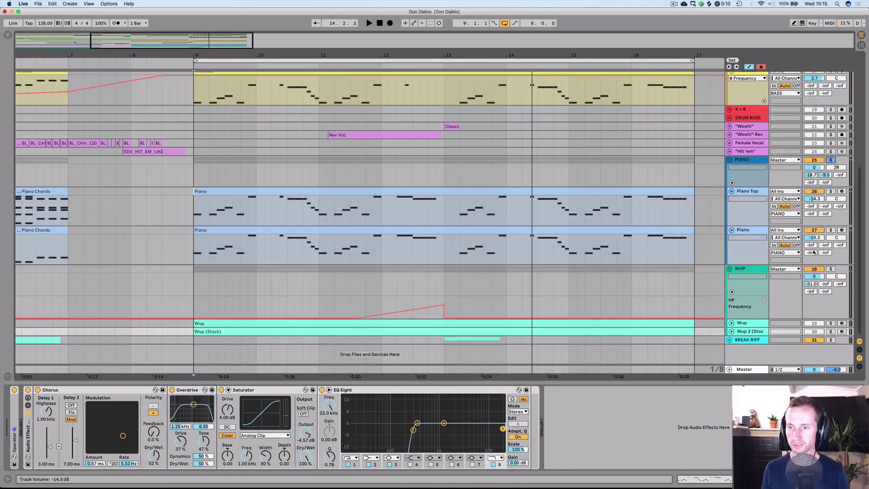
pyautogui.press('space')
pyautogui.click(831, 268)
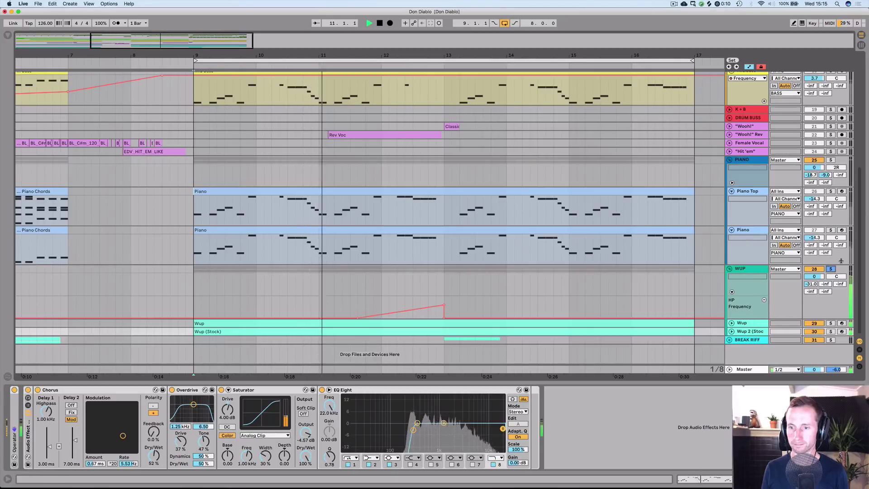
pyautogui.press('space')
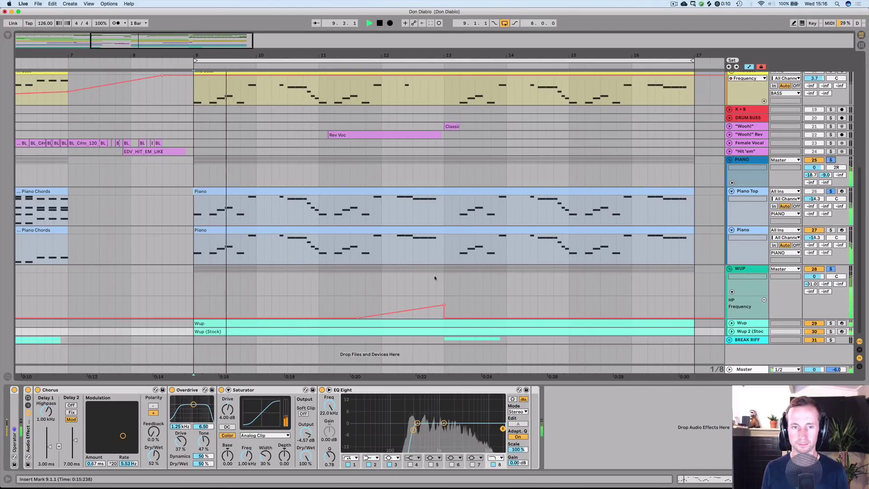
# - Show the browser together with the Groove Pool
pyautogui.scroll(5, 334, 261)
pyautogui.scroll(-5, 335, 261)
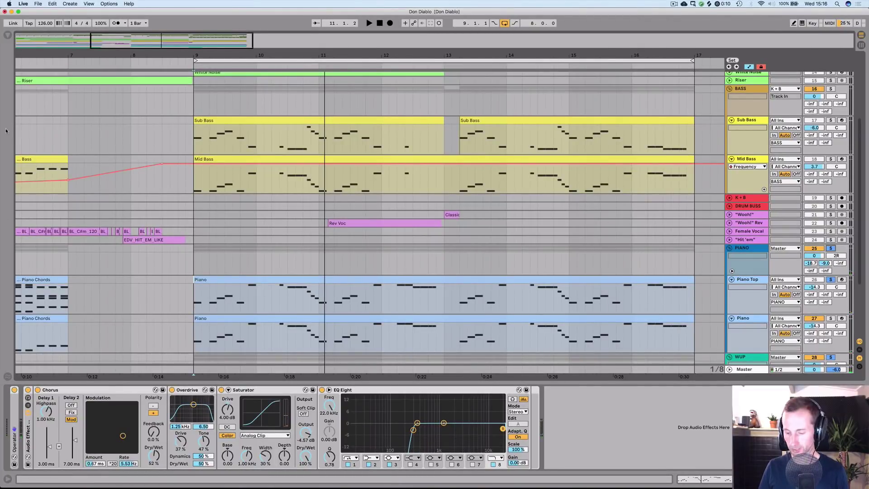
pyautogui.click(8, 36)
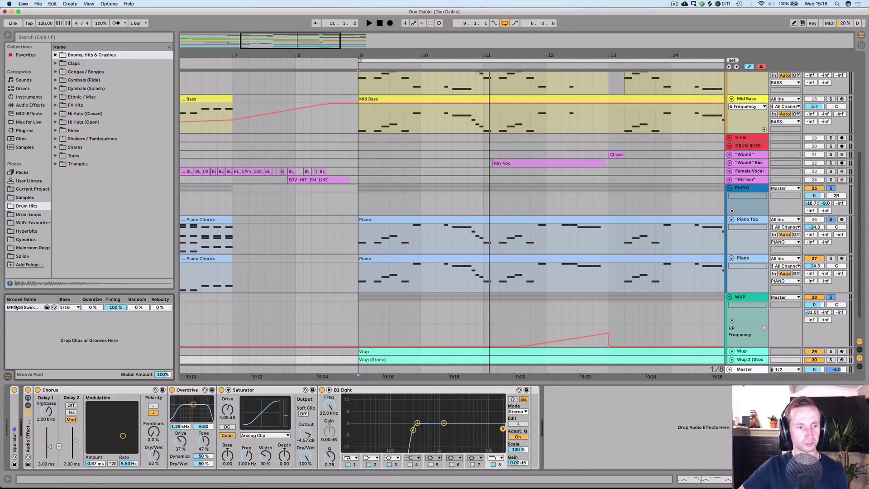
# - Browse the groove library and look through the MPC groove folder
pyautogui.rightClick(25, 335)
pyautogui.click(53, 337)
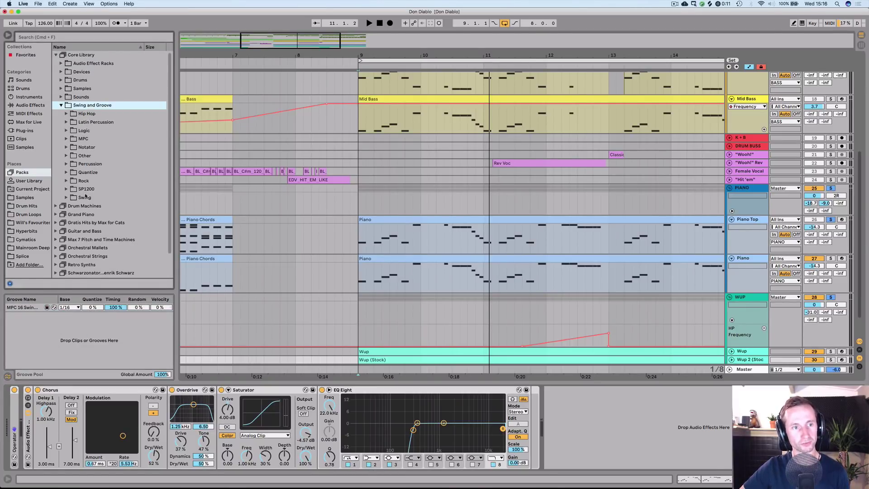
pyautogui.click(66, 139)
pyautogui.scroll(-10, 109, 178)
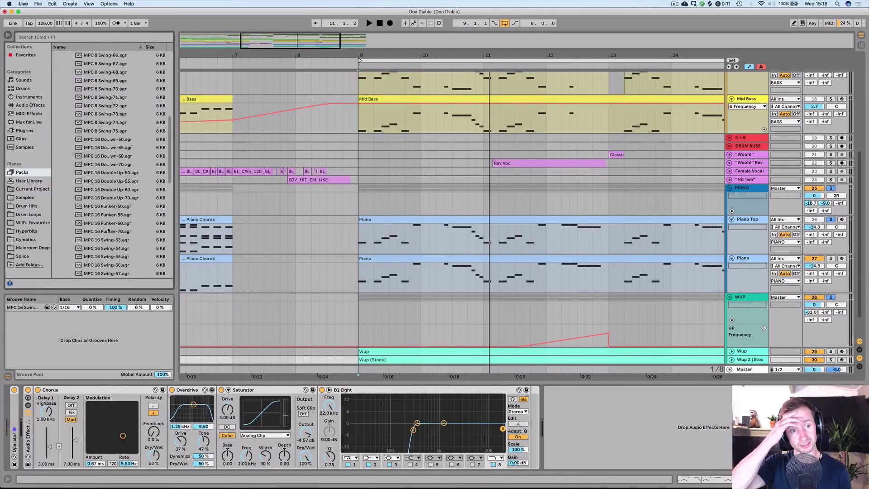
pyautogui.scroll(-5, 100, 225)
pyautogui.scroll(10, 108, 183)
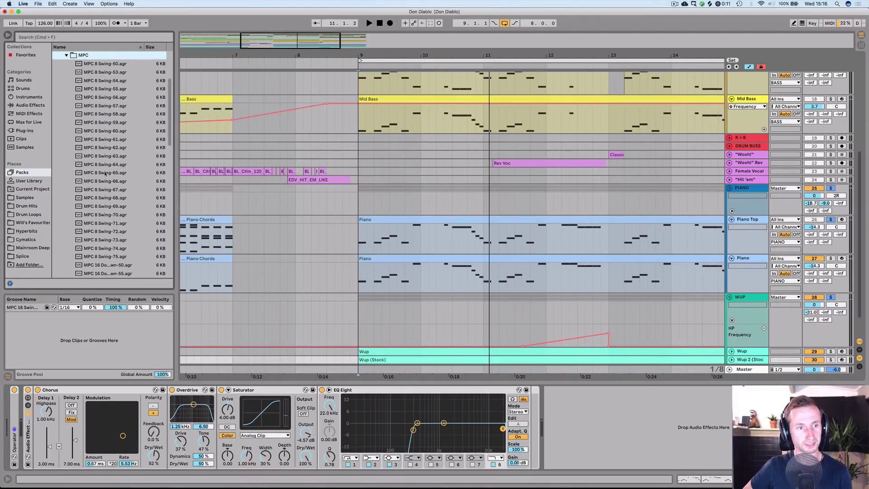
pyautogui.click(66, 55)
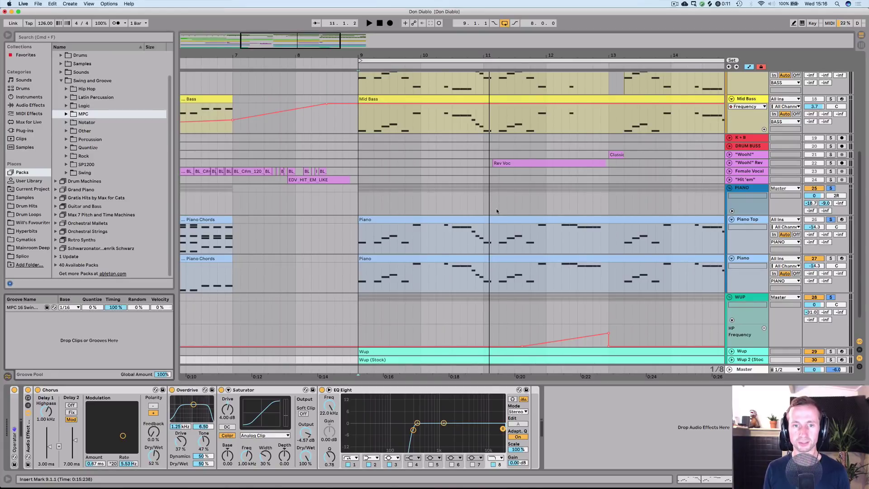
# - Loop a one-beat stretch of the Piano Top clip at bar 10 and play it
pyautogui.press('space')
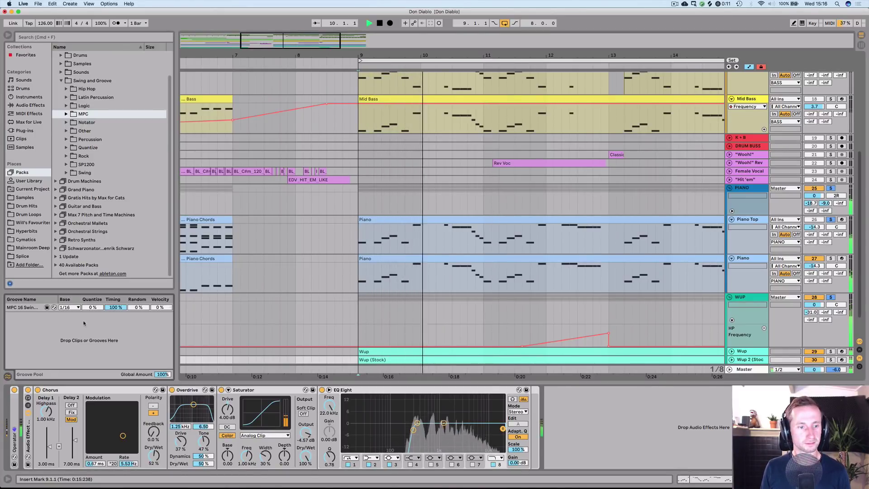
pyautogui.press('space')
pyautogui.moveTo(468, 239); pyautogui.dragTo(478, 243)
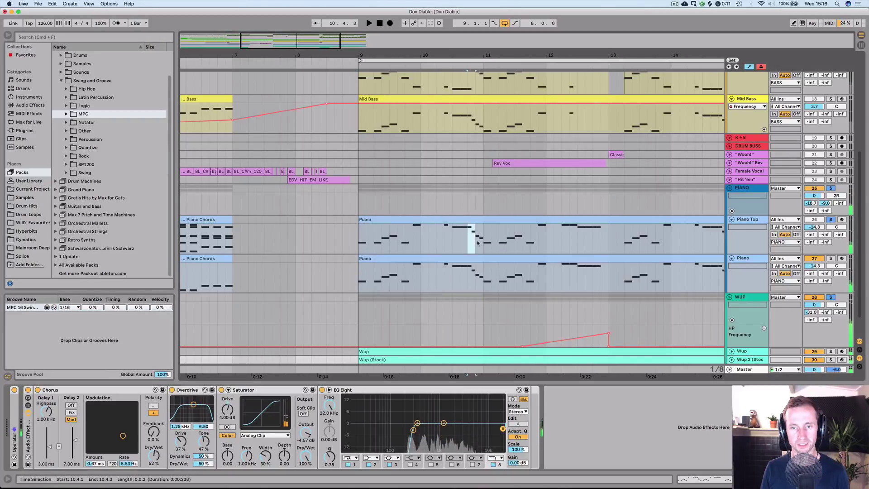
pyautogui.press('super+l')
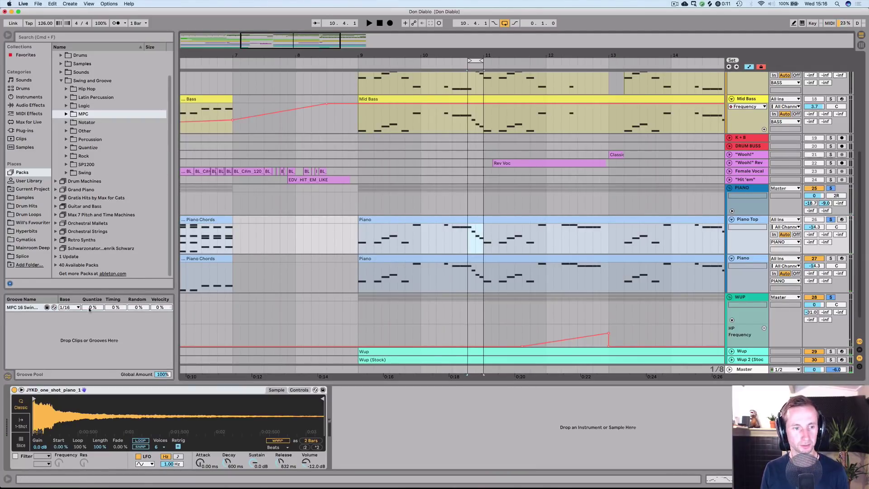
pyautogui.press('space')
# - Set the MPC 16 Swing groove's Timing to 100%
pyautogui.click(115, 307)
pyautogui.write('10')
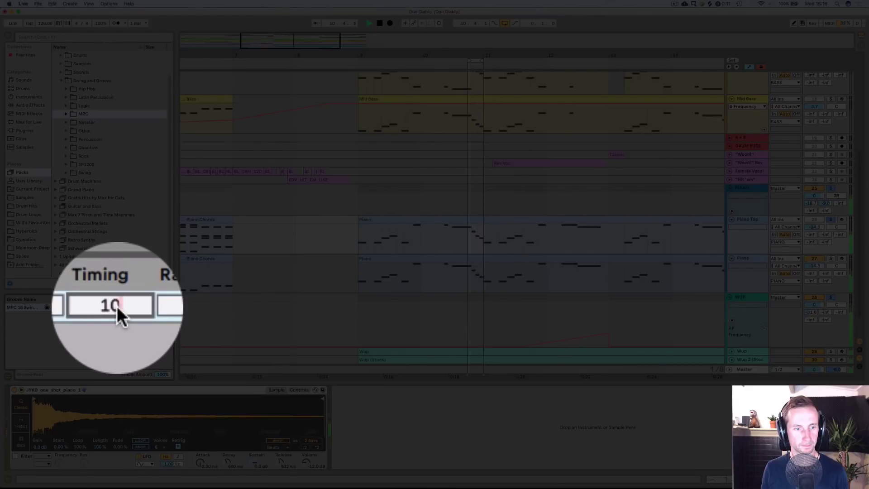
pyautogui.write('0')
pyautogui.press('Return')
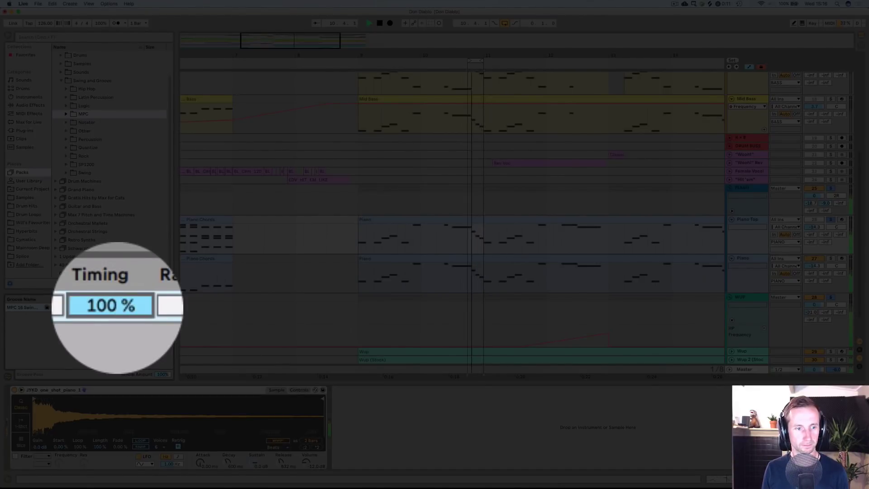
pyautogui.press('space')
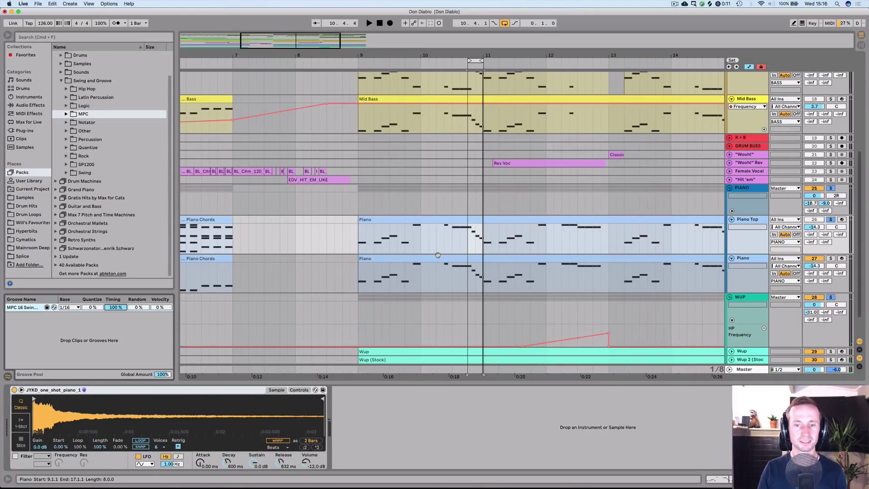
pyautogui.click(368, 232)
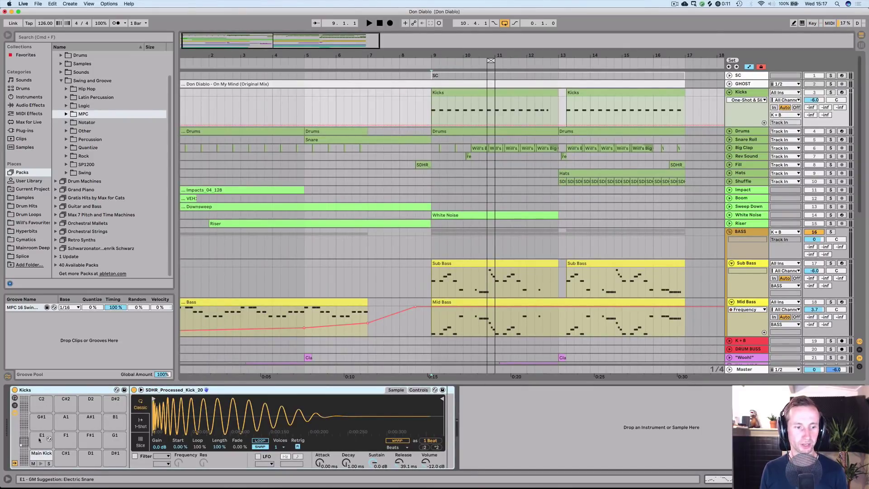
# - Zoom to bars 7–17 and drag the loop brace to span bars 9 to 13
pyautogui.moveTo(527, 49); pyautogui.dragTo(244, 89)
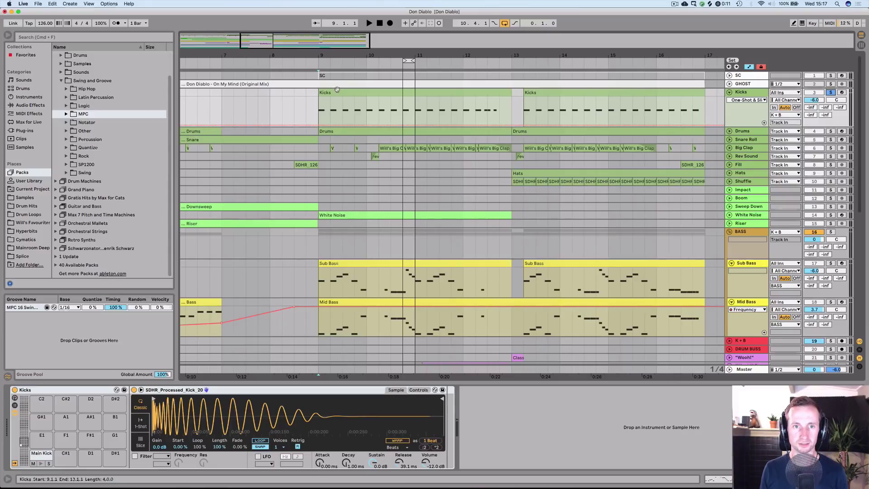
pyautogui.press('Right')
pyautogui.click(312, 63)
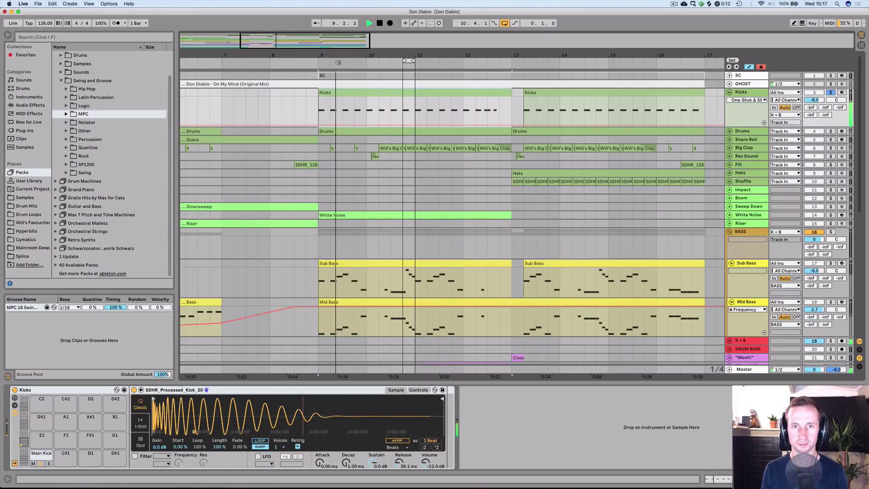
pyautogui.press('space')
pyautogui.moveTo(406, 60); pyautogui.dragTo(319, 60)
pyautogui.moveTo(413, 60); pyautogui.dragTo(509, 60)
pyautogui.press('space')
# - Show the BASS group's Pump COMP compressor and audition the Sub Bass track solo
pyautogui.click(756, 235)
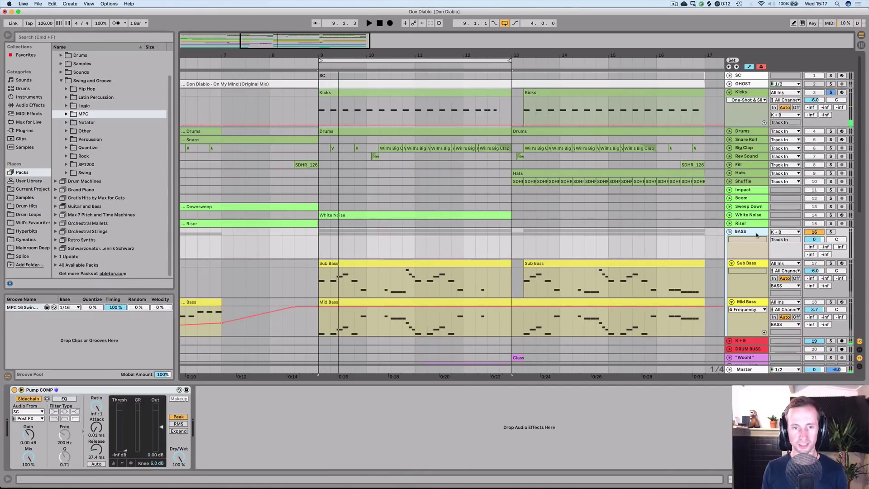
pyautogui.scroll(-3, 674, 250)
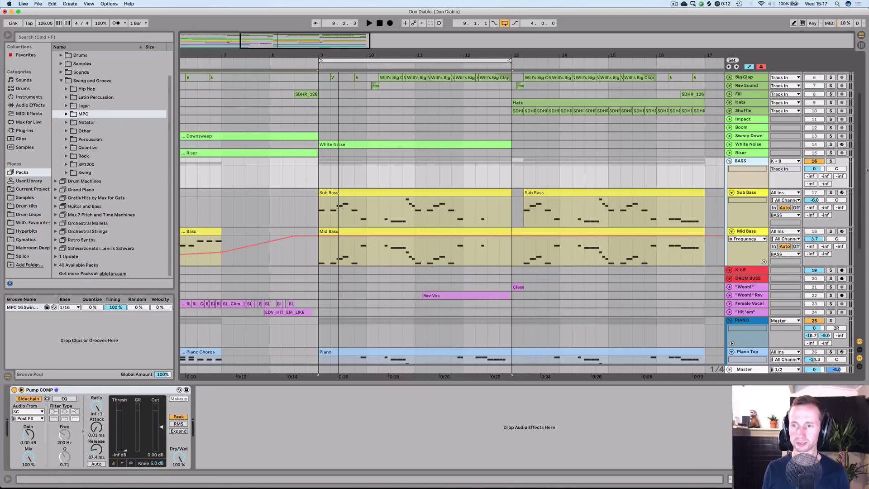
pyautogui.click(831, 192)
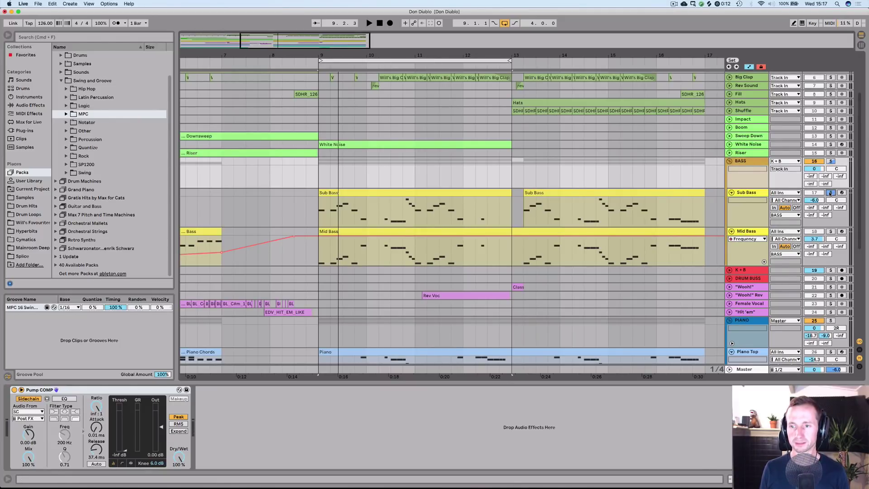
pyautogui.press('space')
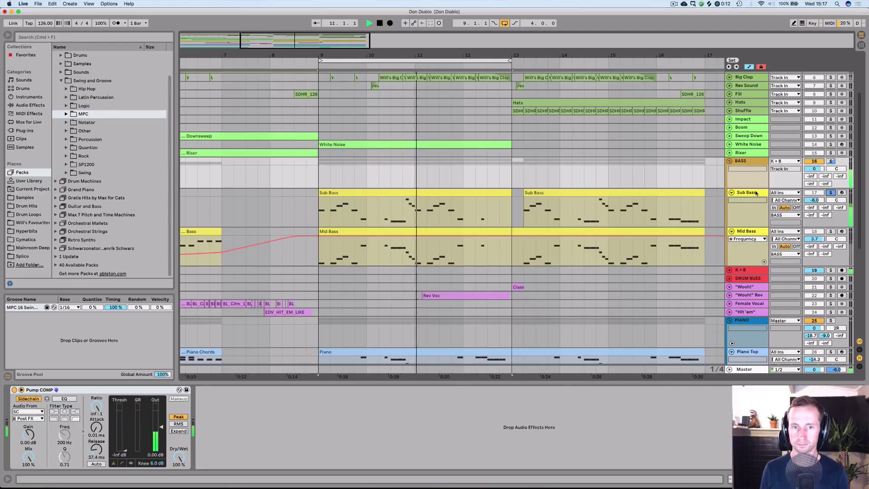
pyautogui.press('space')
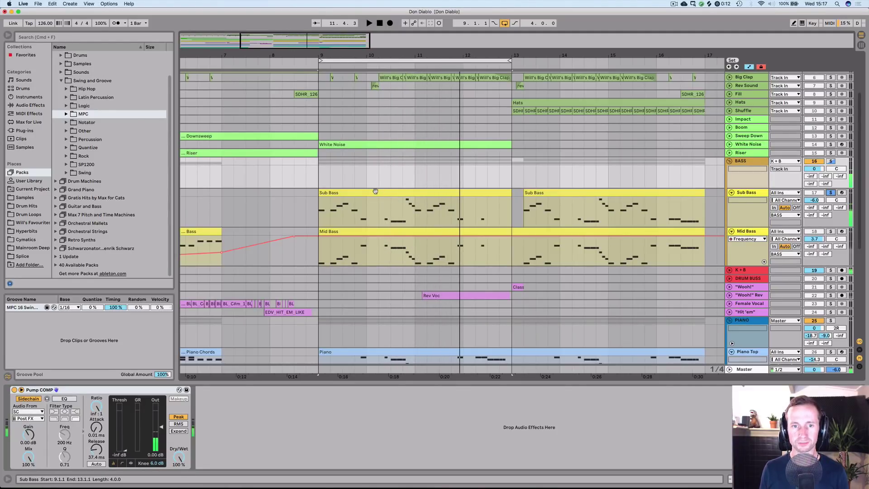
# - Open the Sub Bass clip, select the five low F notes and raise them an octave
pyautogui.doubleClick(375, 191)
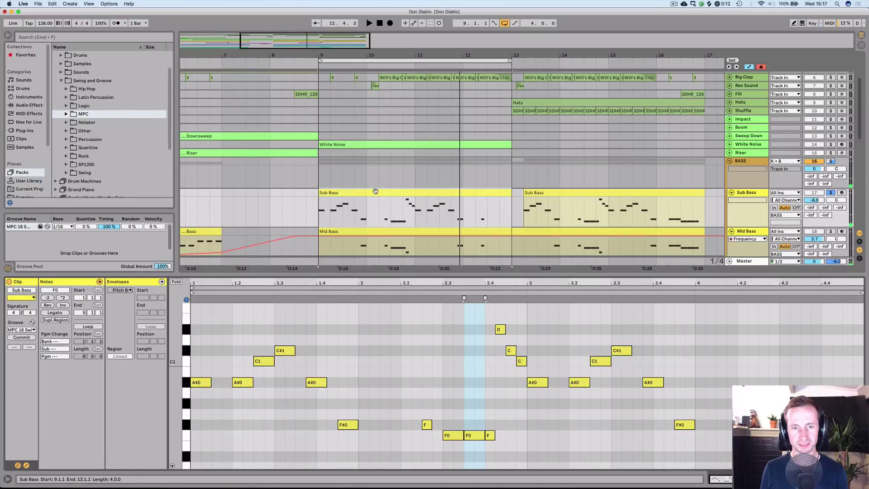
pyautogui.click(340, 433)
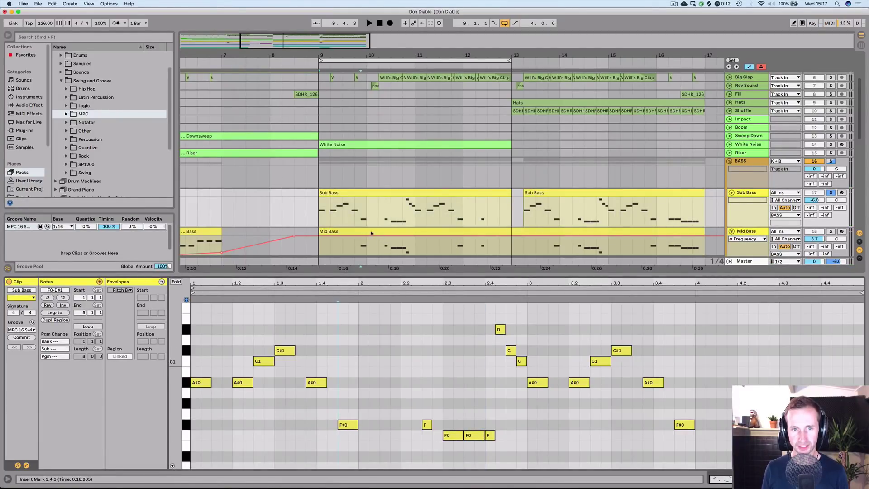
pyautogui.moveTo(313, 418); pyautogui.dragTo(506, 446)
pyautogui.hotkey('shift', 'Up')
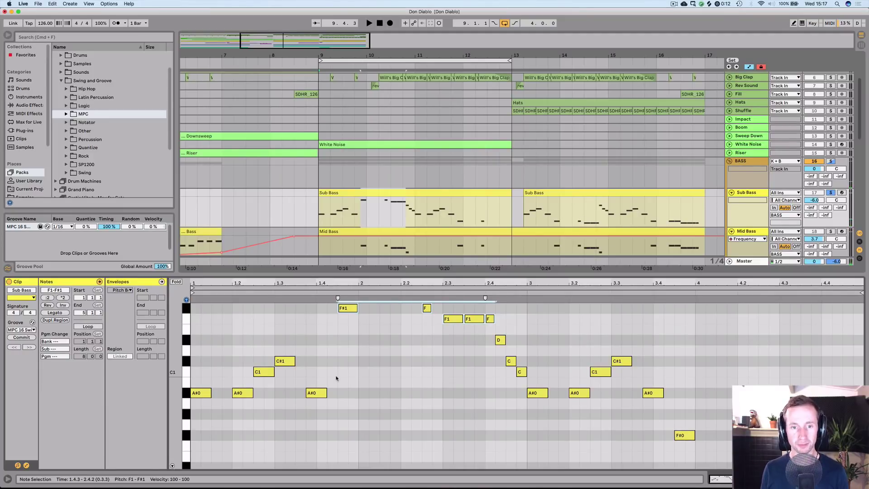
pyautogui.press('space')
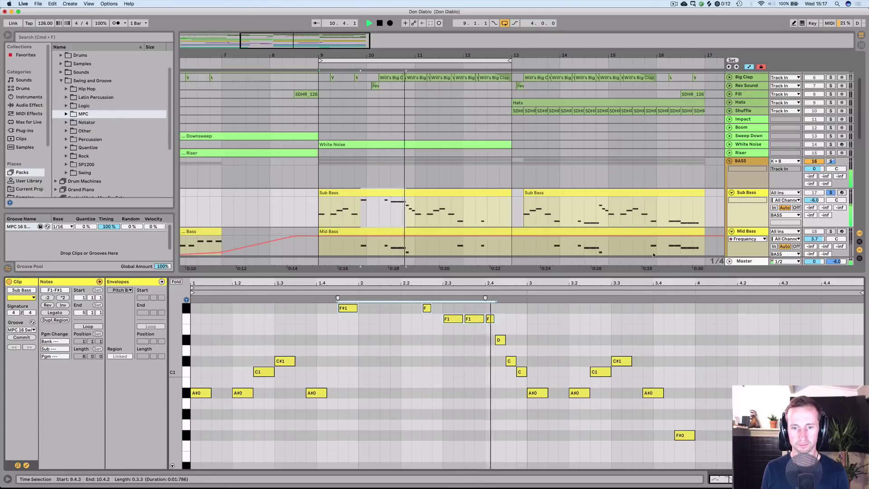
pyautogui.press('space')
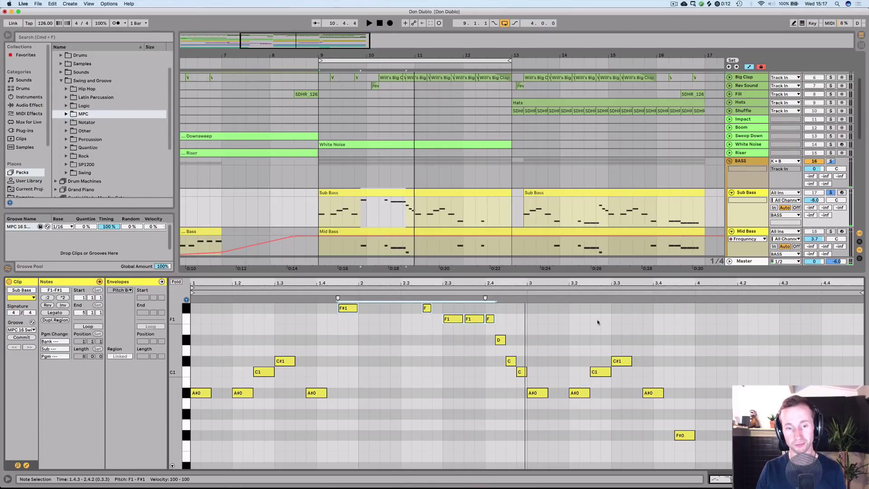
# - Drop the high notes back down one octave to F#0 and F0 and play
pyautogui.hotkey('shift', 'Down')
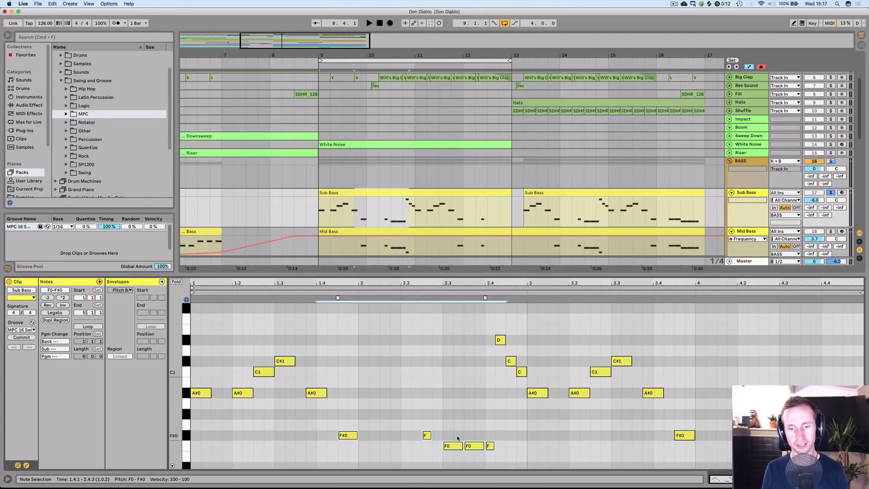
pyautogui.press('space')
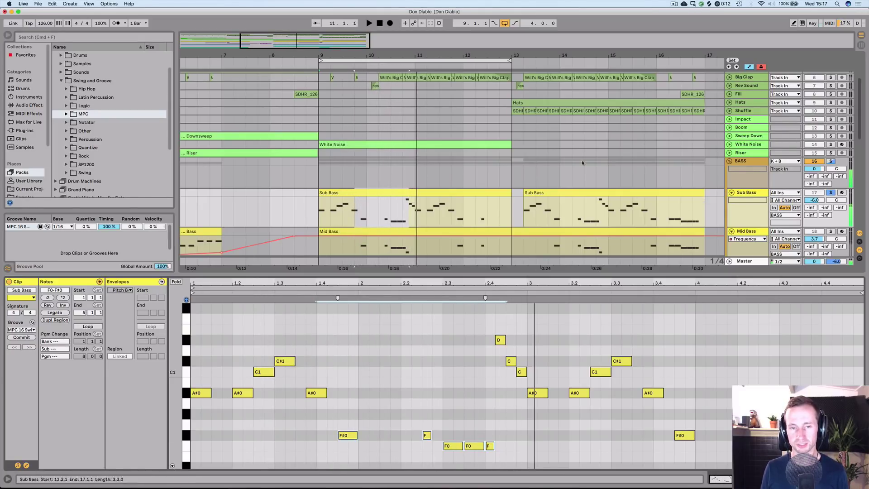
pyautogui.scroll(-3, 520, 149)
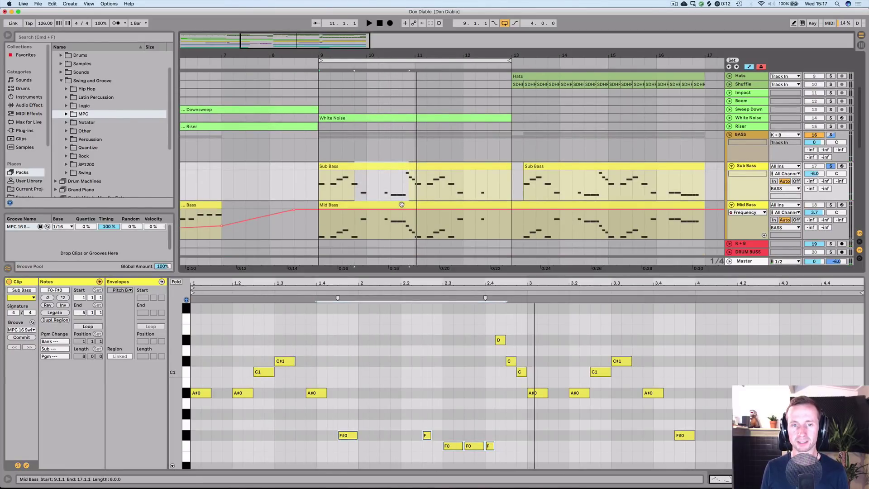
# - Open the Mid Bass clip and audition it from the time selection start
pyautogui.click(401, 205)
pyautogui.press('space')
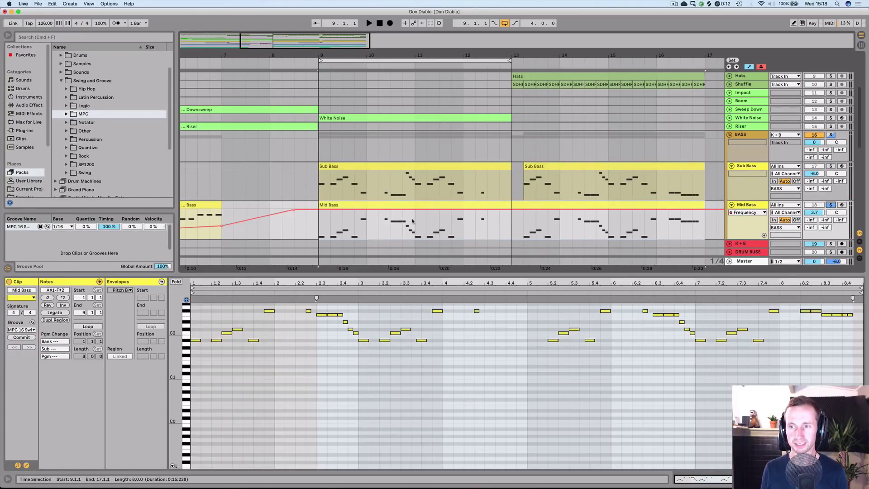
pyautogui.press('space')
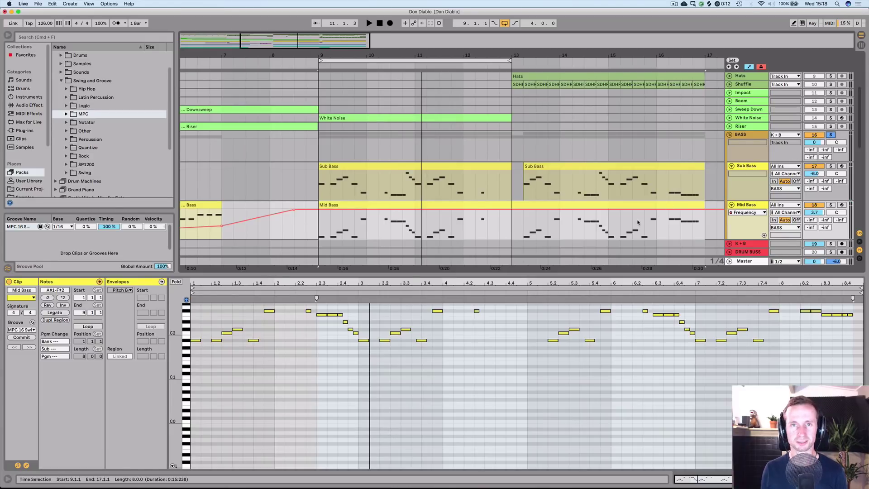
pyautogui.press('space')
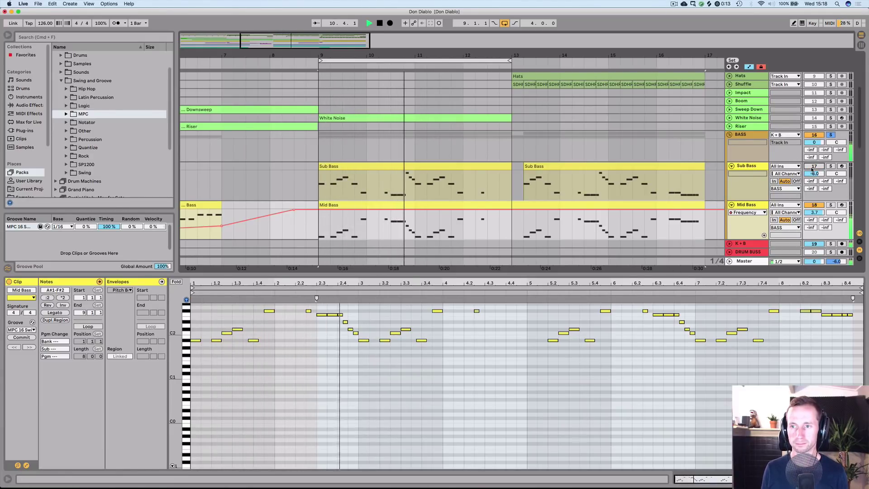
pyautogui.press('space')
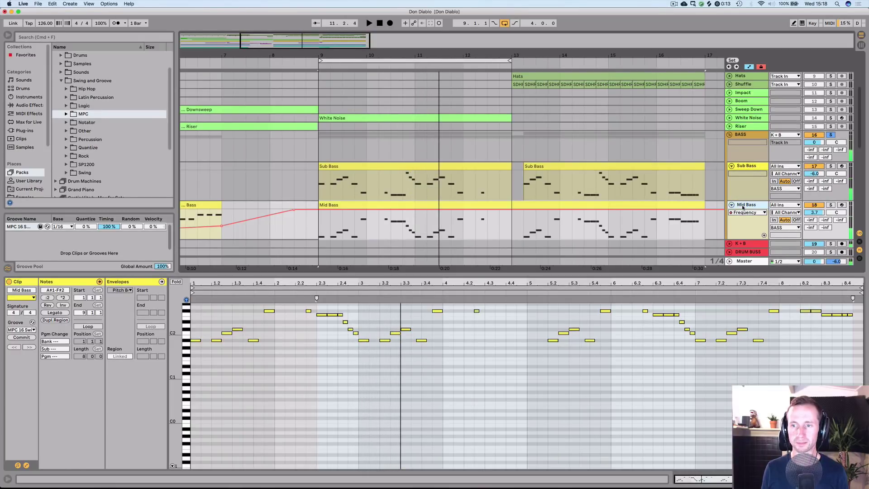
# - Show the Mid Bass effect chain, select its LP filter, then select all tracks over bars 9–17
pyautogui.doubleClick(744, 206)
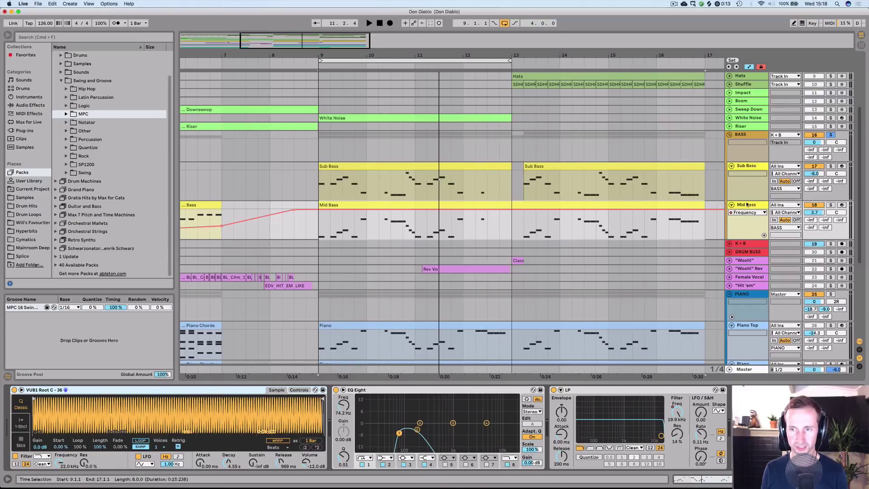
pyautogui.press('space')
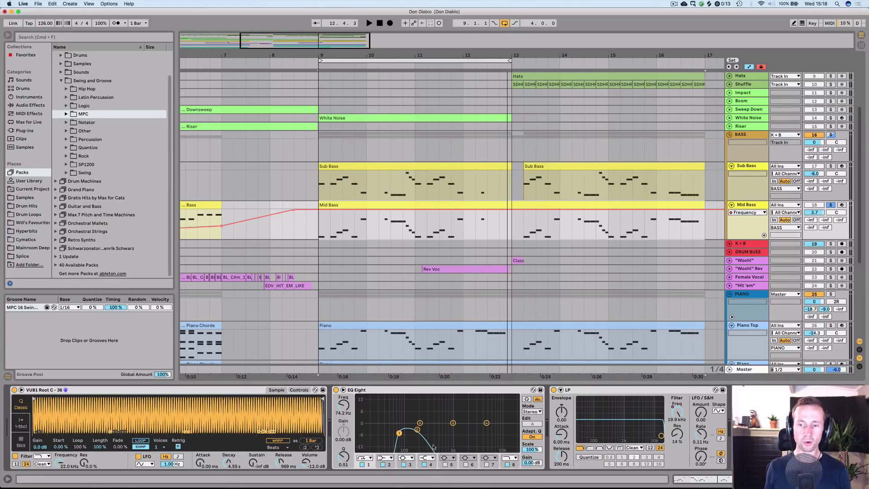
pyautogui.click(606, 391)
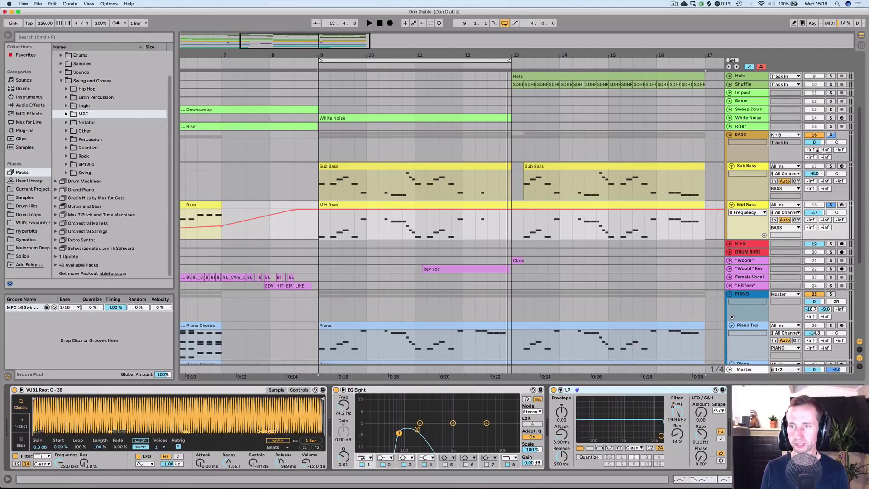
pyautogui.click(377, 129)
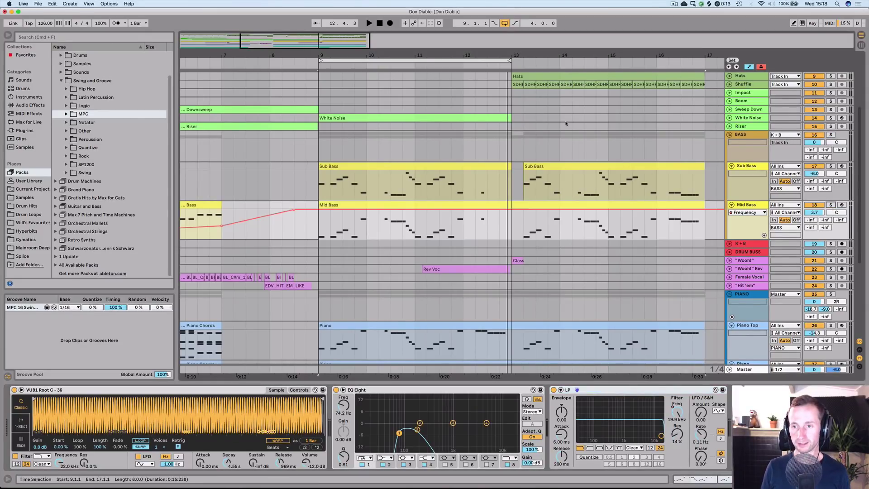
# - Fold the BASS group closed and solo Kicks together with BASS
pyautogui.click(729, 135)
pyautogui.scroll(5, 727, 126)
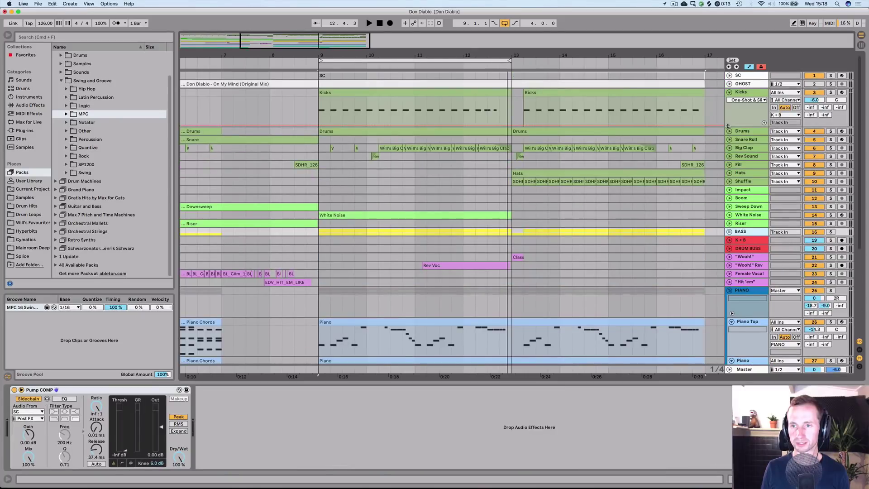
pyautogui.click(830, 93)
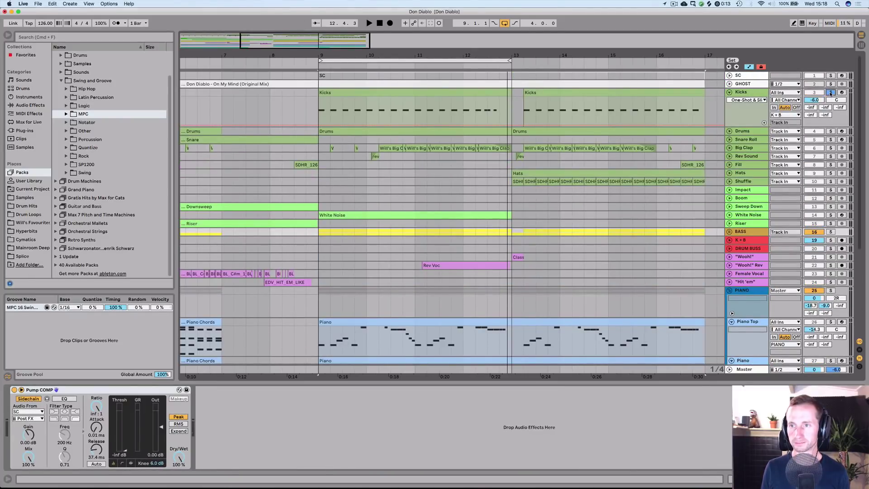
pyautogui.press('space')
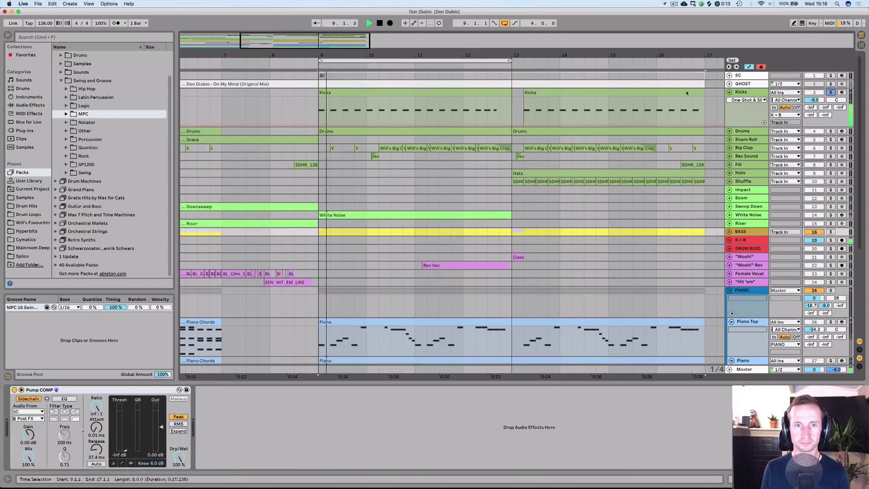
pyautogui.keyDown('super'); pyautogui.click(831, 231); pyautogui.keyUp('super')
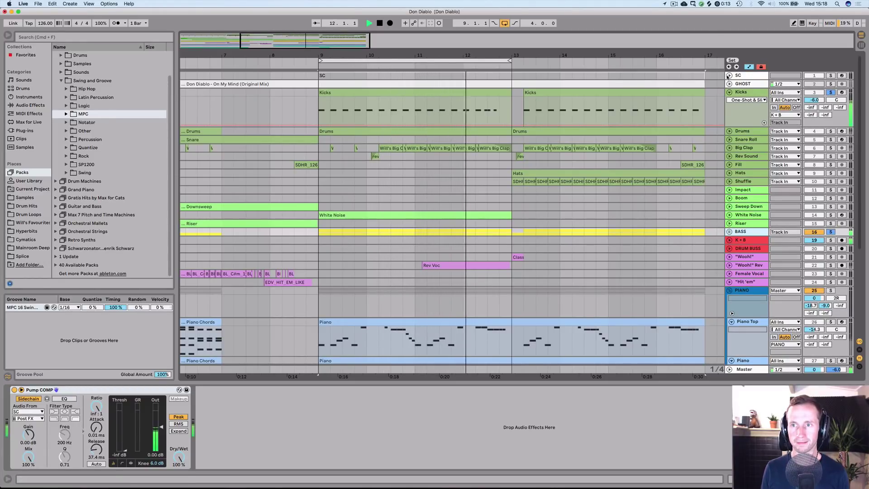
# - Expand the SC track and reactivate the SC sidechain clip, opening its notes
pyautogui.click(372, 73)
pyautogui.click(372, 72)
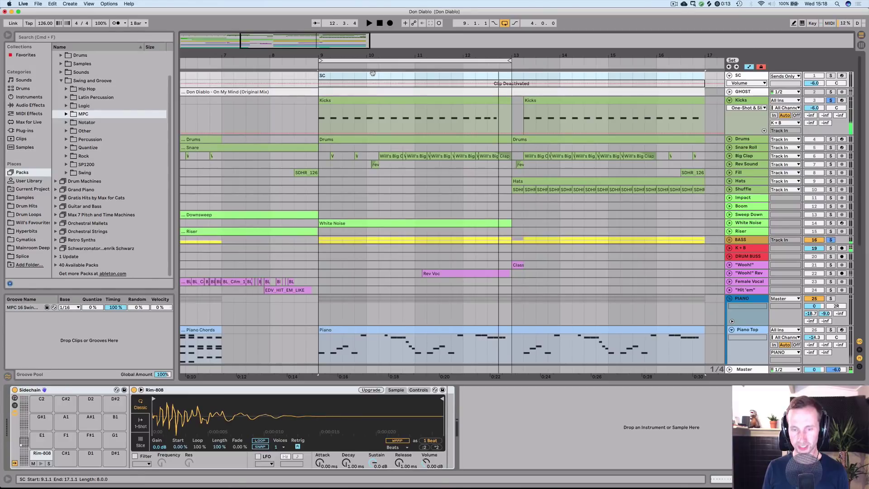
pyautogui.doubleClick(340, 73)
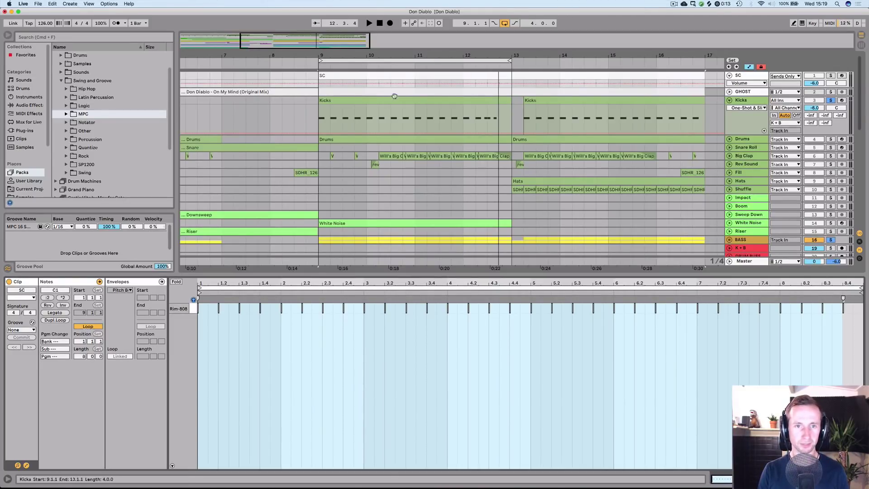
# - Select the BASS track and play from bar 9 to hear its pump compression
pyautogui.hotkey('shift', 'Tab')
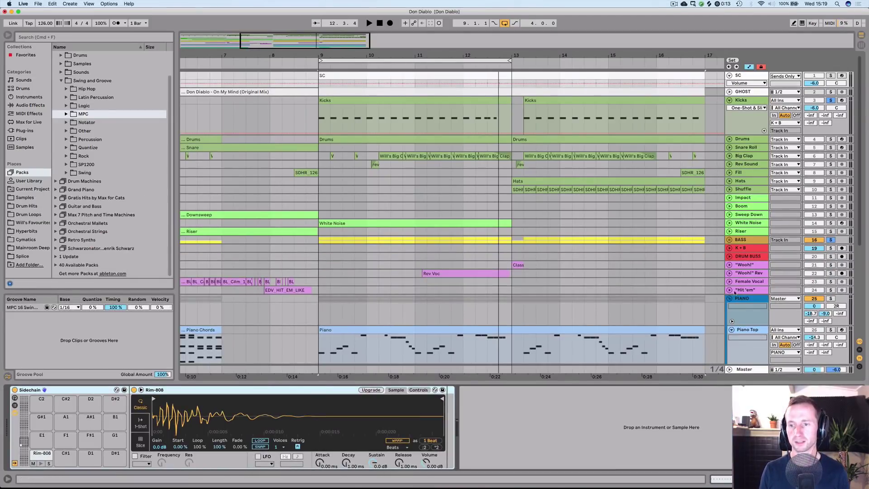
pyautogui.press('space')
pyautogui.click(753, 240)
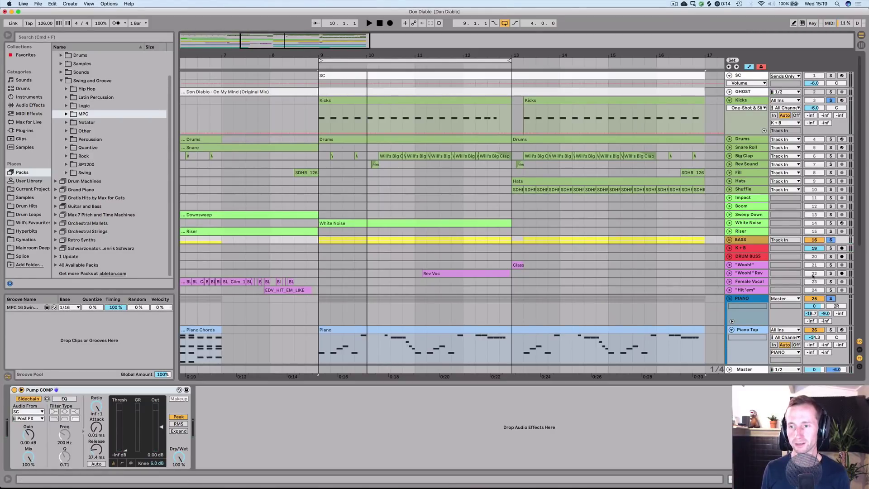
pyautogui.press('space')
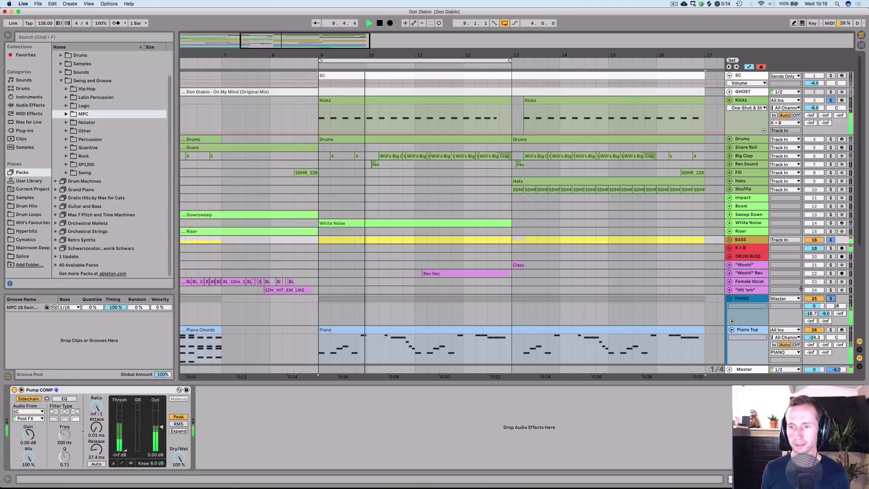
# - Fold and unfold the PIANO group, replay the loop, then switch to Session view
pyautogui.scroll(-5, 801, 288)
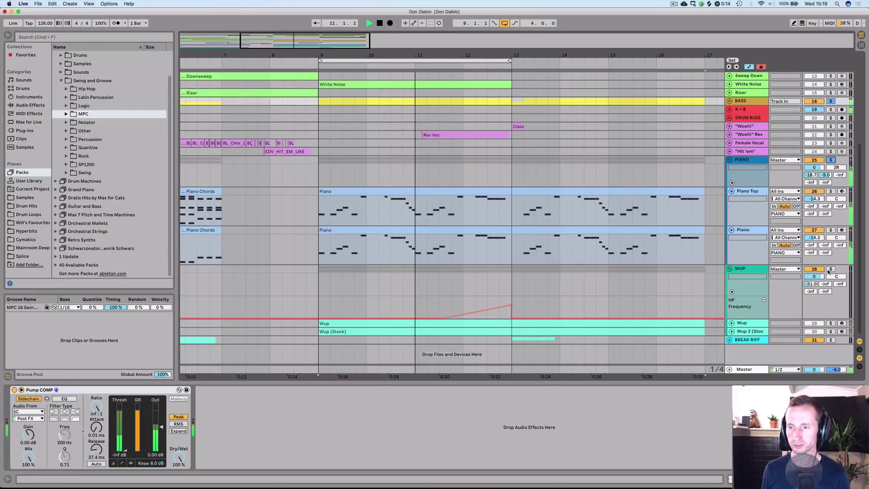
pyautogui.click(730, 160)
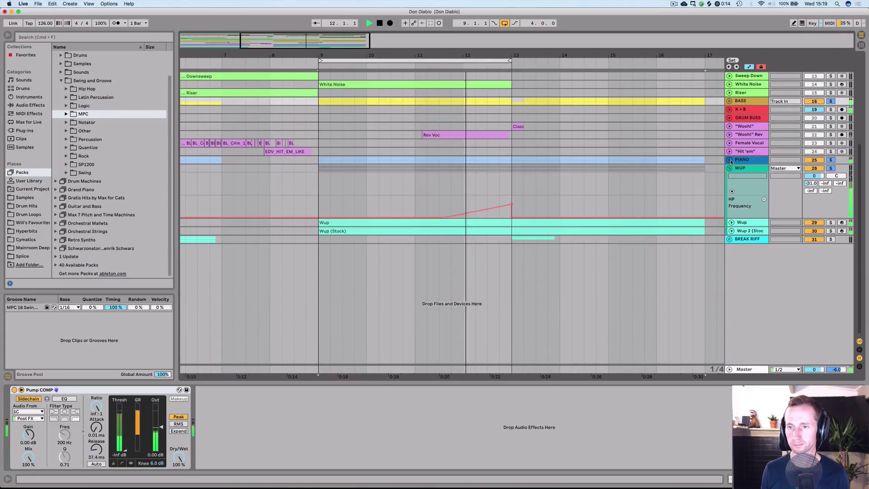
pyautogui.click(729, 160)
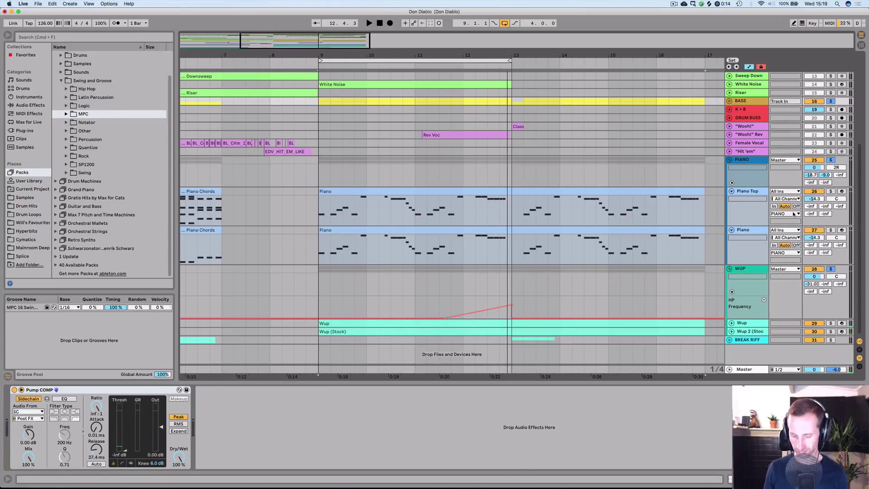
pyautogui.press('space')
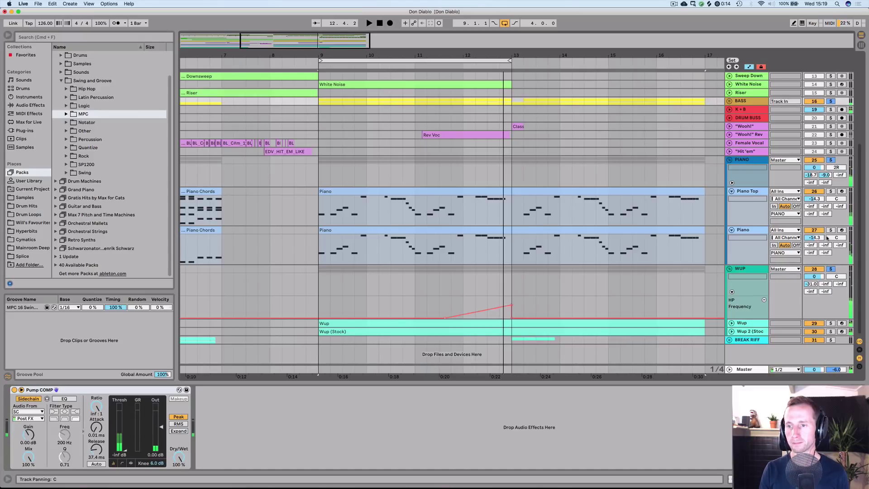
pyautogui.press('Tab')
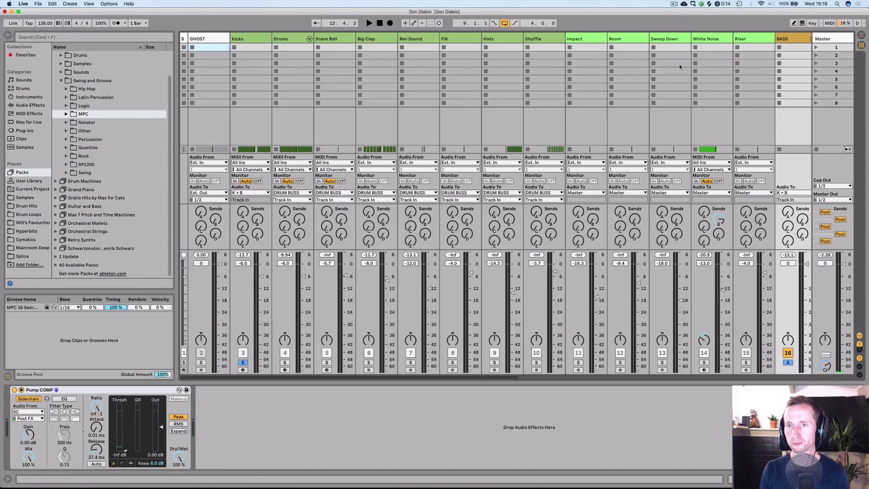
# - Reveal the return tracks and select A Bass RVB to view its effects during playback
pyautogui.click(860, 351)
pyautogui.press('space')
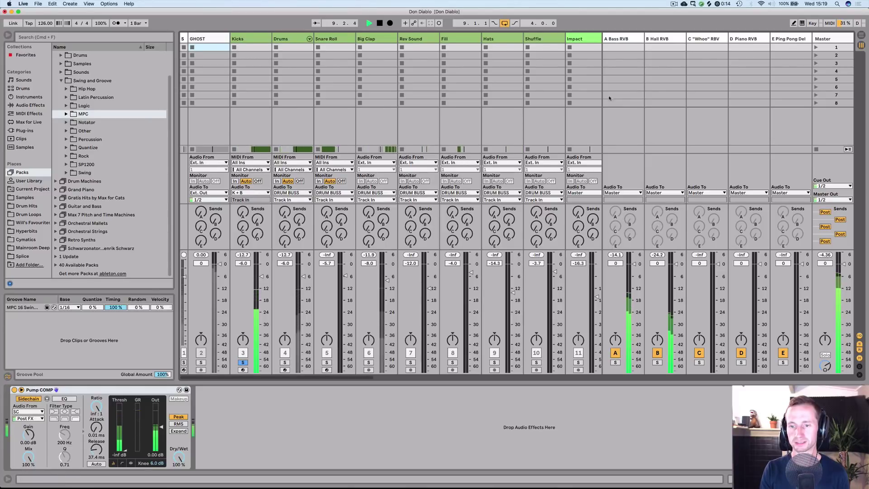
pyautogui.press('space')
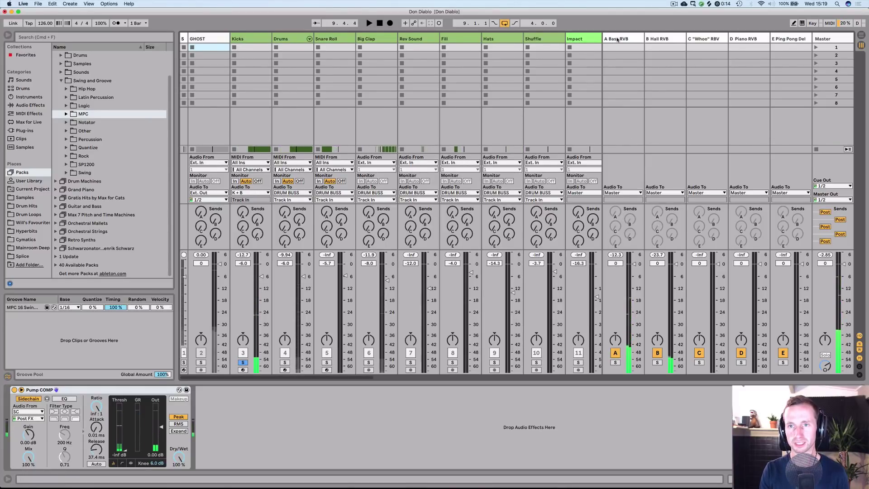
pyautogui.click(617, 40)
pyautogui.press('space')
# - Solo A Bass RVB, then solo B Hall RVB instead and view its effects
pyautogui.click(616, 362)
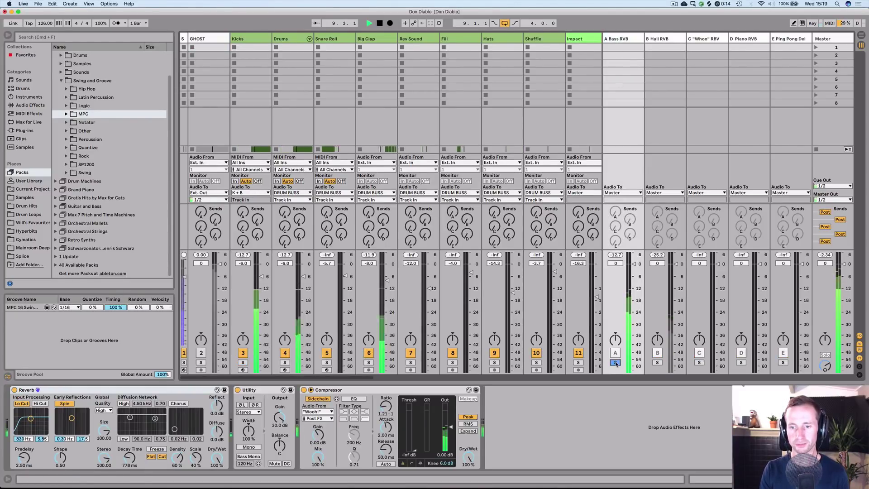
pyautogui.click(658, 363)
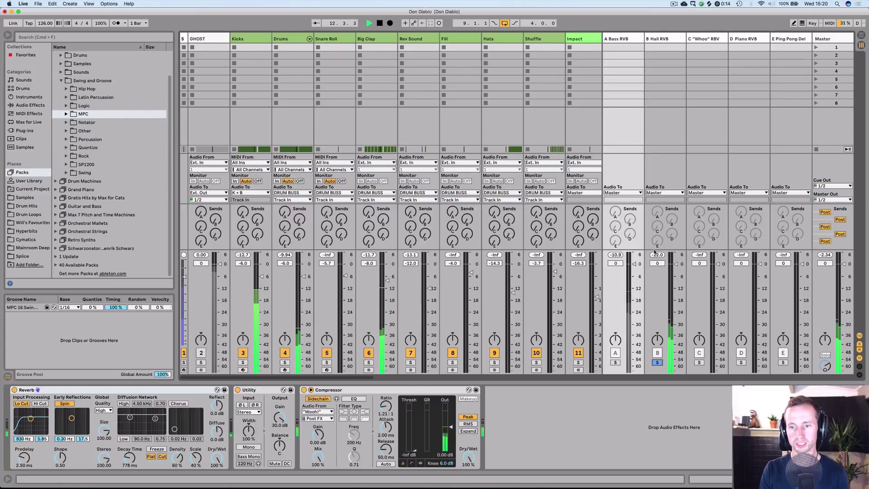
pyautogui.press('space')
pyautogui.press('Left')
pyautogui.click(664, 39)
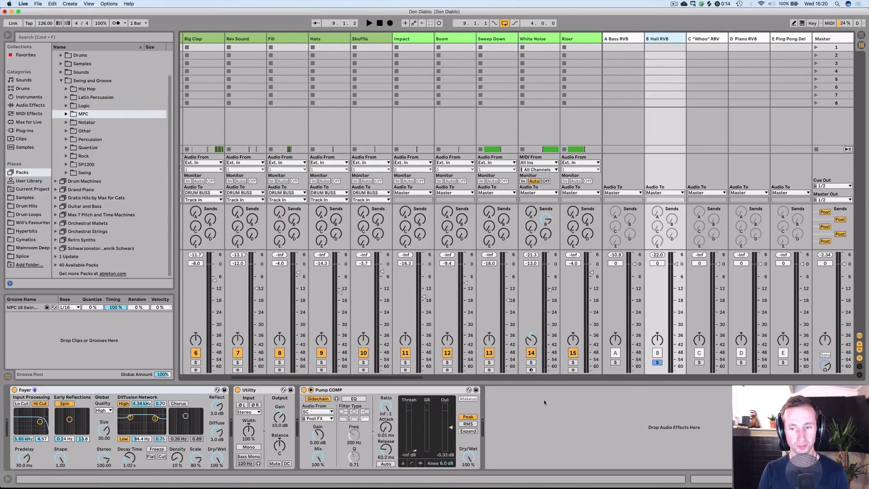
pyautogui.press('space')
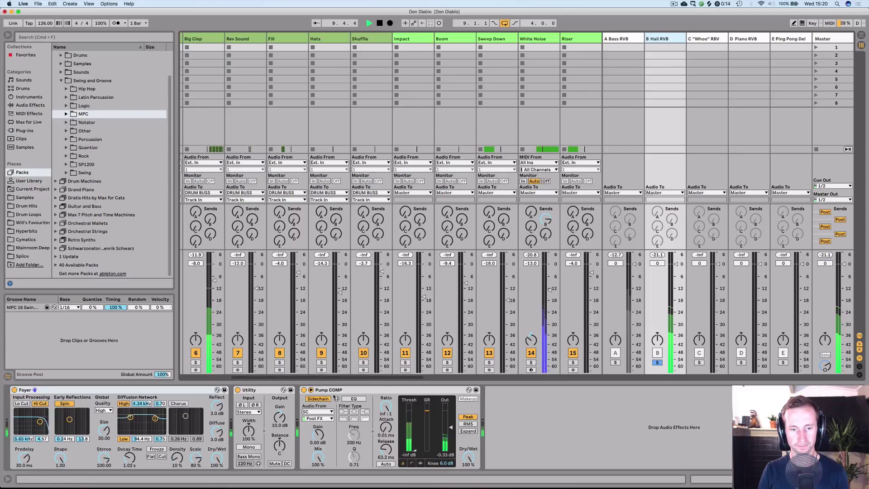
# - Unsolo B Hall RVB, return to Arrangement View and stop playback
pyautogui.click(657, 362)
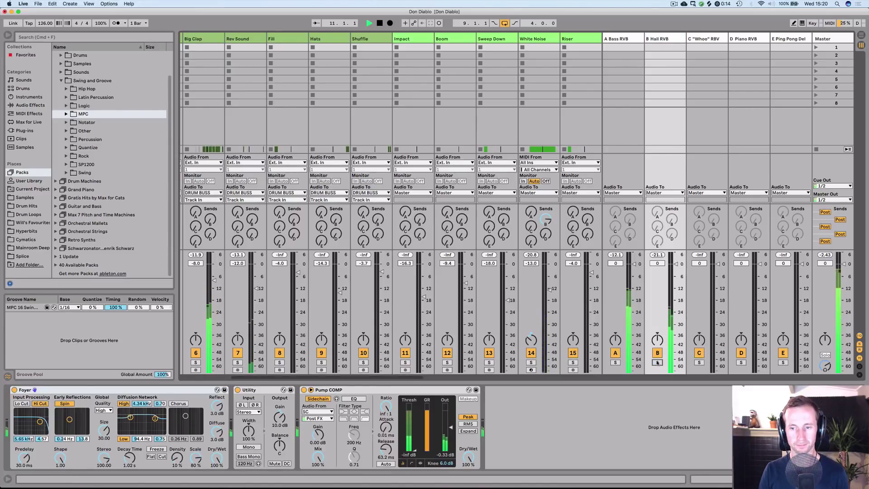
pyautogui.press('Tab')
pyautogui.press('space')
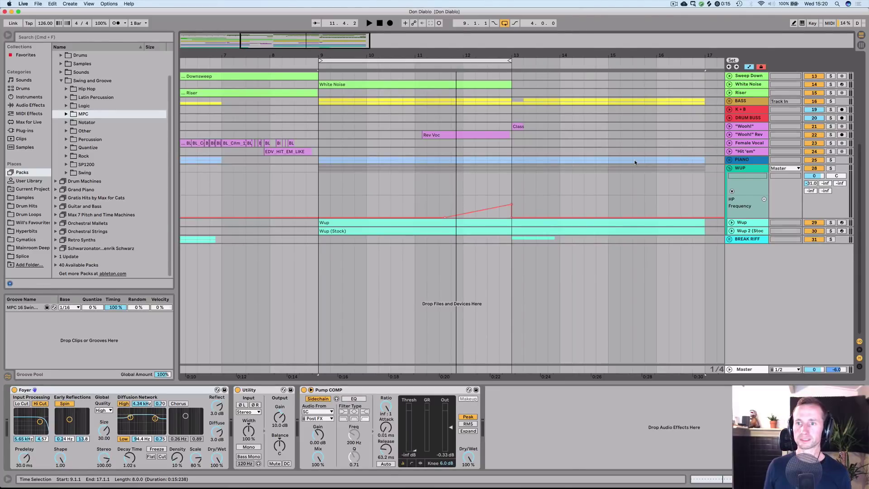
# - Expand the Drums track, zoom out, and open its clip in the MIDI editor
pyautogui.scroll(10, 634, 162)
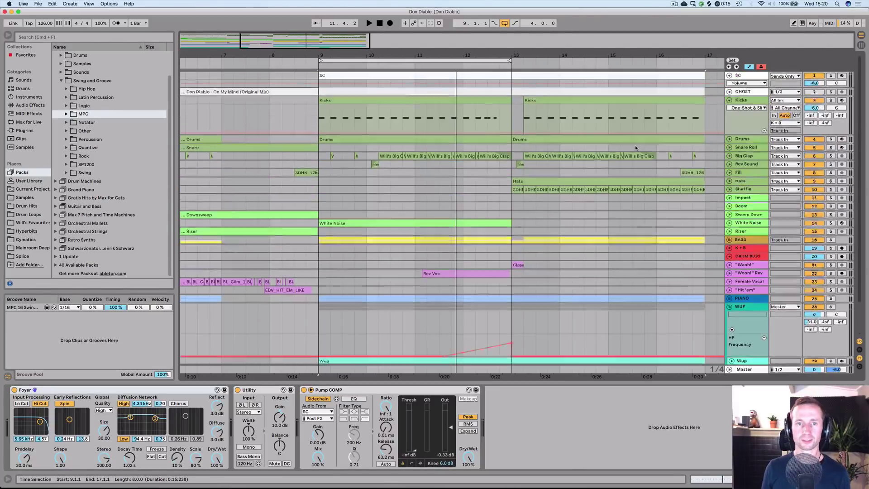
pyautogui.click(728, 139)
pyautogui.moveTo(446, 53); pyautogui.dragTo(434, 42)
pyautogui.doubleClick(385, 139)
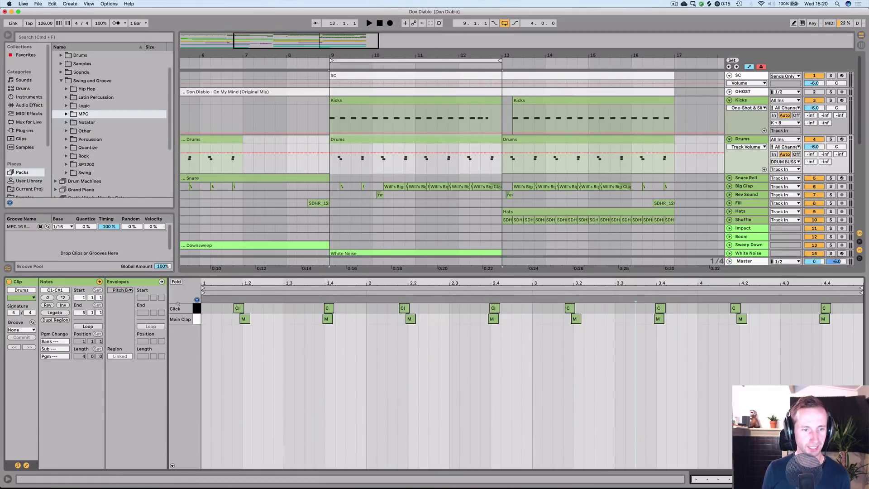
# - Select the Main Clap notes, solo Kicks and Drums while playing, then pick the Click note near 3.2
pyautogui.click(195, 320)
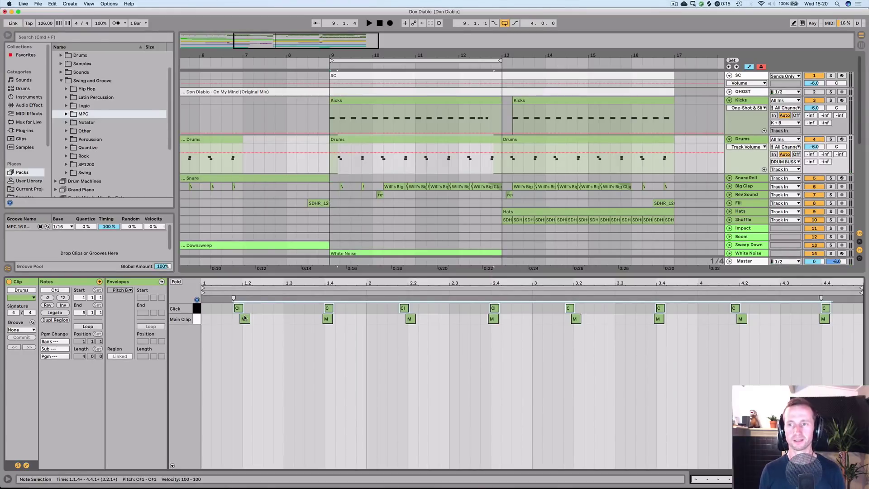
pyautogui.press('space')
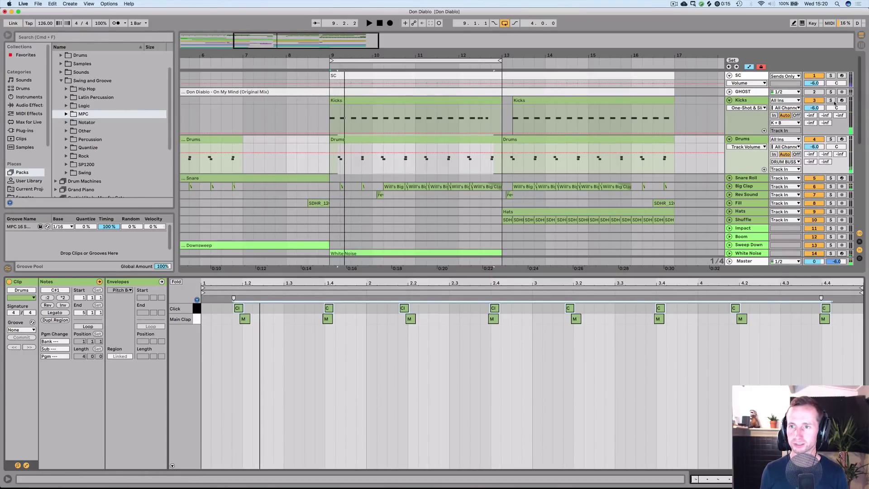
pyautogui.click(831, 100)
pyautogui.click(830, 139)
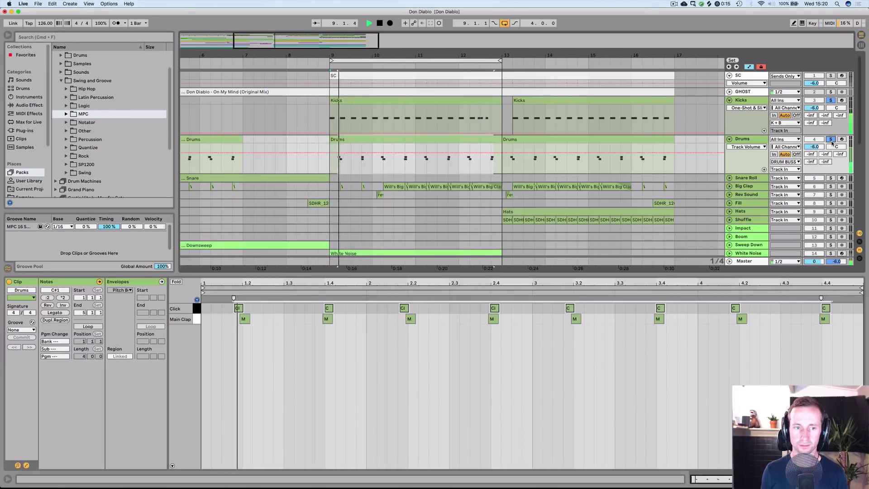
pyautogui.click(427, 319)
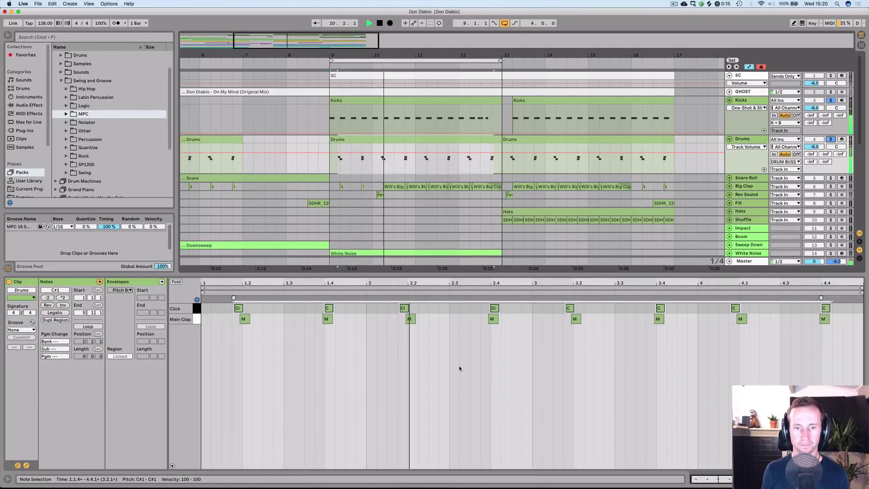
pyautogui.click(385, 308)
pyautogui.click(294, 310)
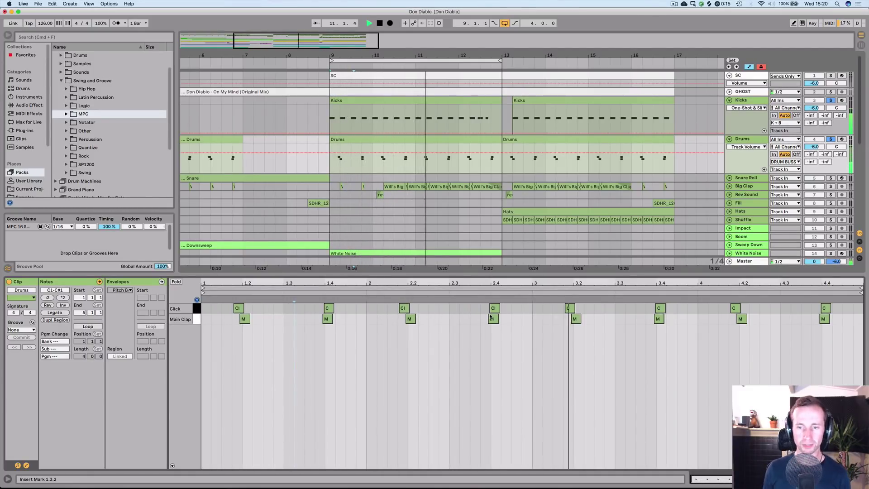
pyautogui.click(569, 308)
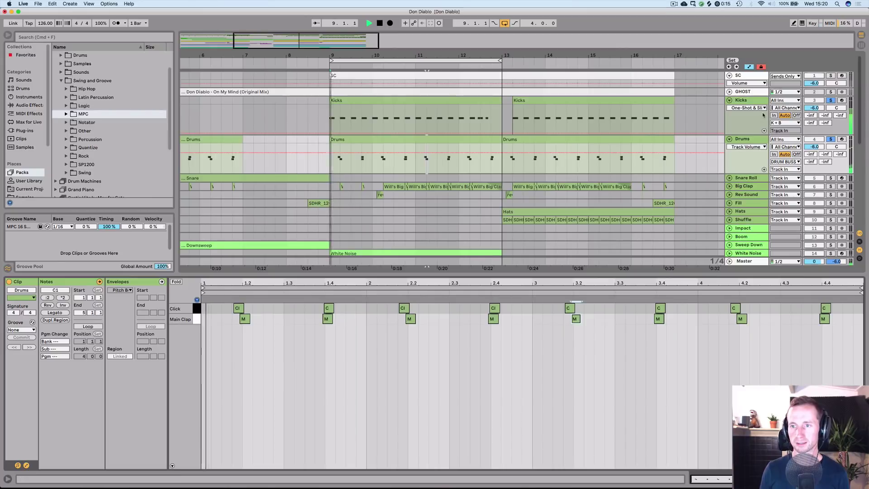
# - Expand and solo Big Clap, then repeatedly play the bar 9 loop to hear its claps
pyautogui.click(729, 187)
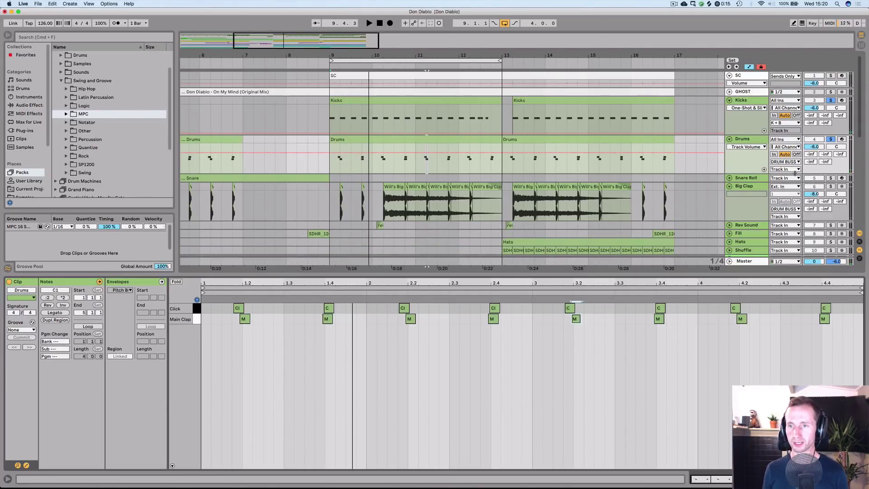
pyautogui.click(831, 186)
pyautogui.press('space')
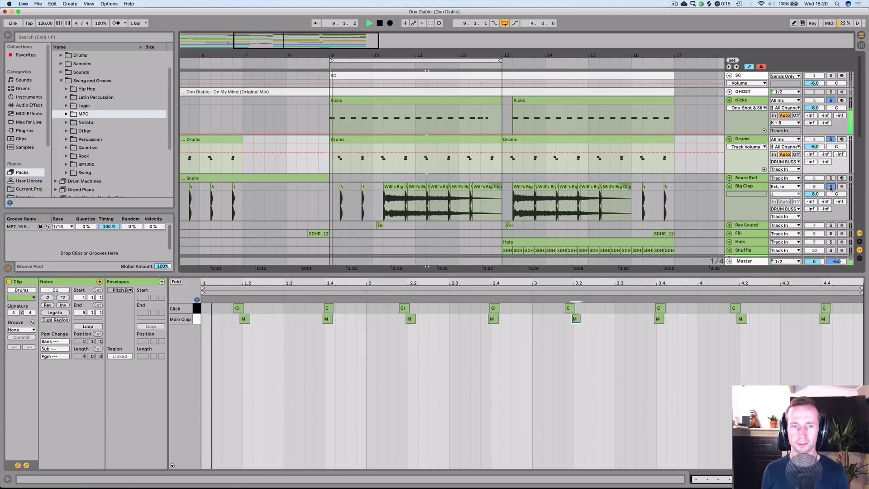
pyautogui.press('space')
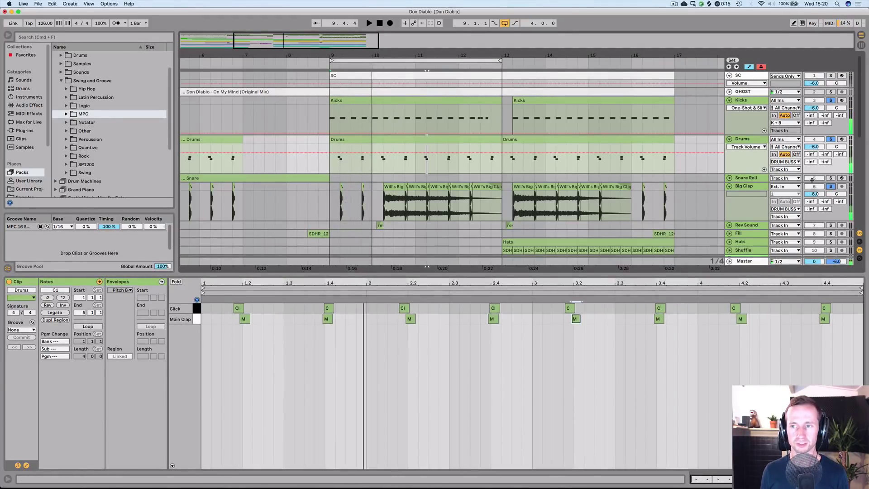
pyautogui.press('space')
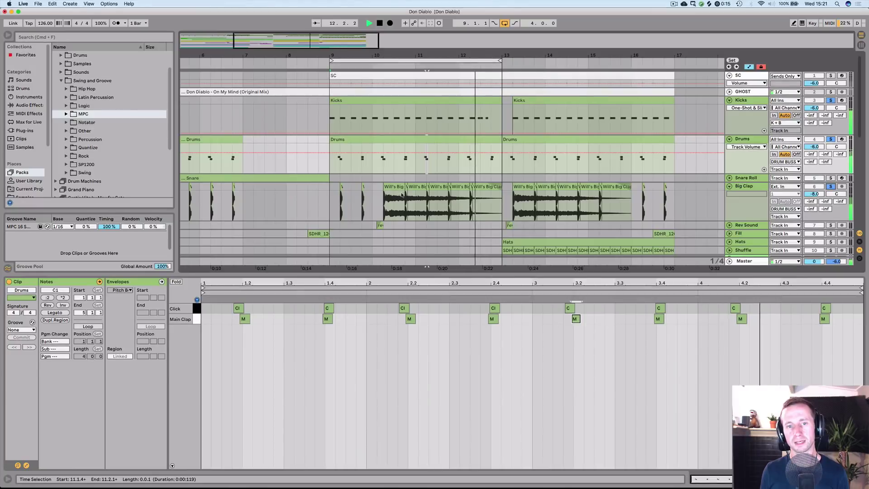
pyautogui.press('space')
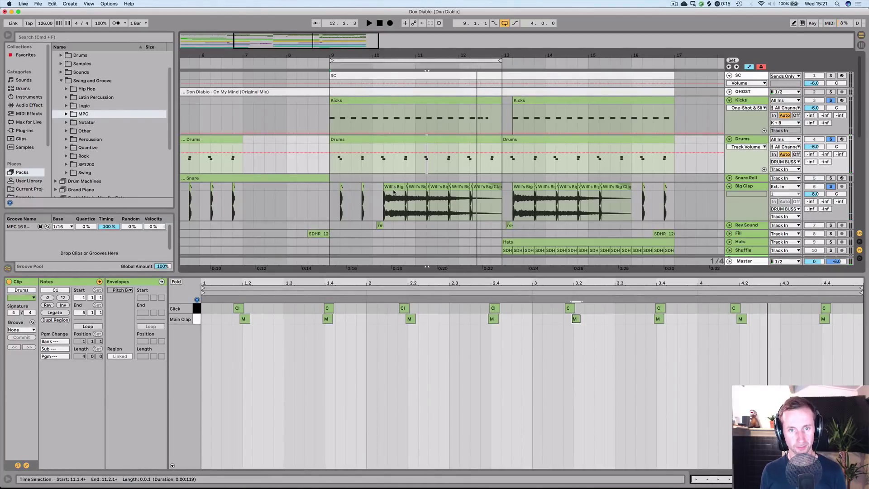
pyautogui.click(386, 197)
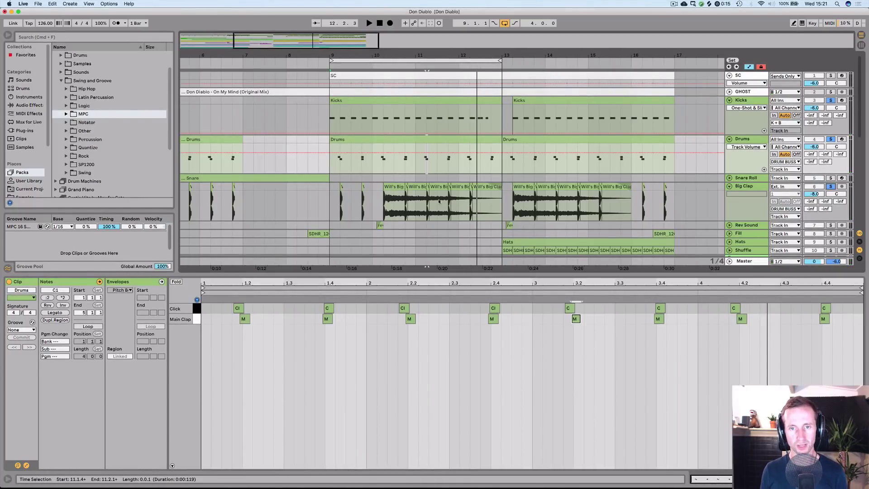
pyautogui.press('space')
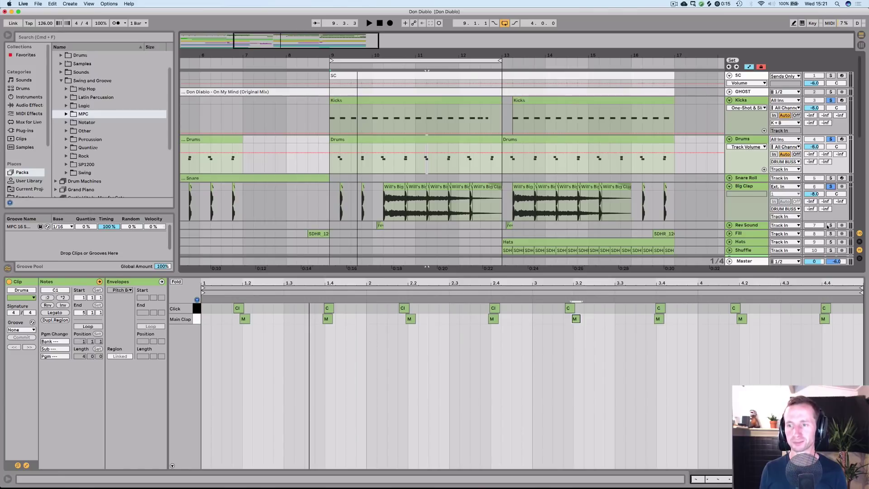
pyautogui.press('space')
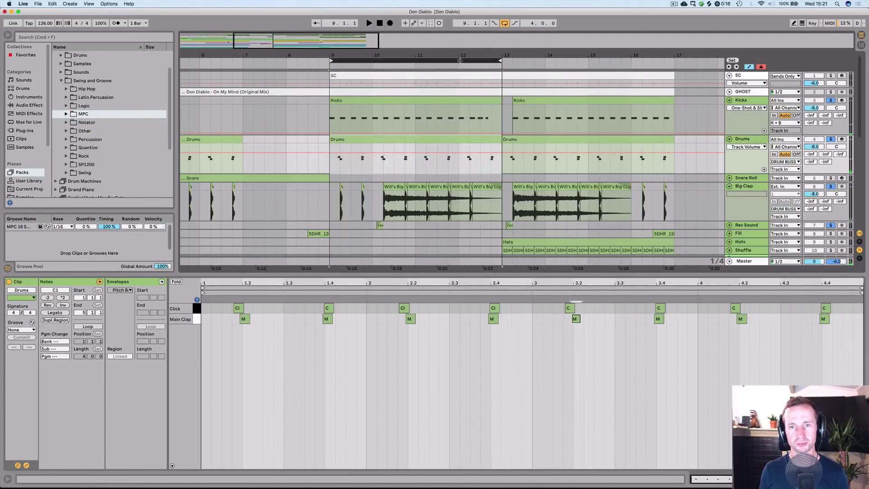
# - Move the loop to bars 13–17 and expand the Hats and Shuffle tracks
pyautogui.moveTo(428, 60); pyautogui.dragTo(604, 69)
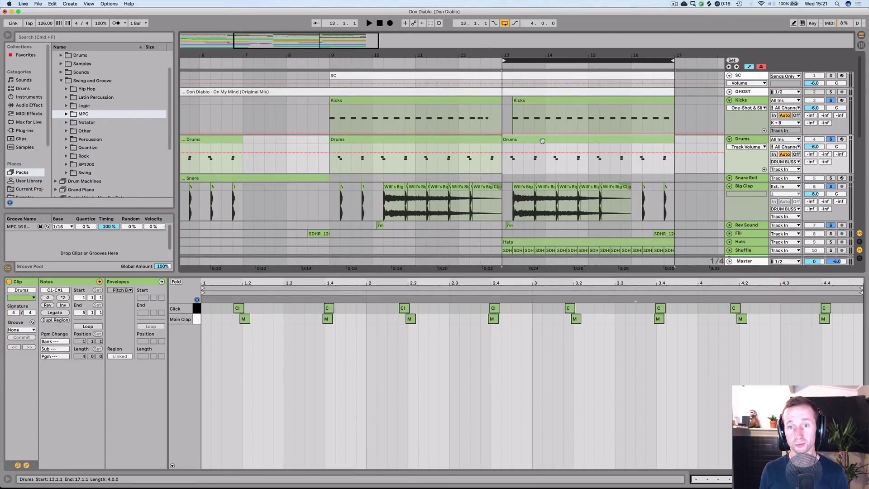
pyautogui.scroll(-3, 704, 221)
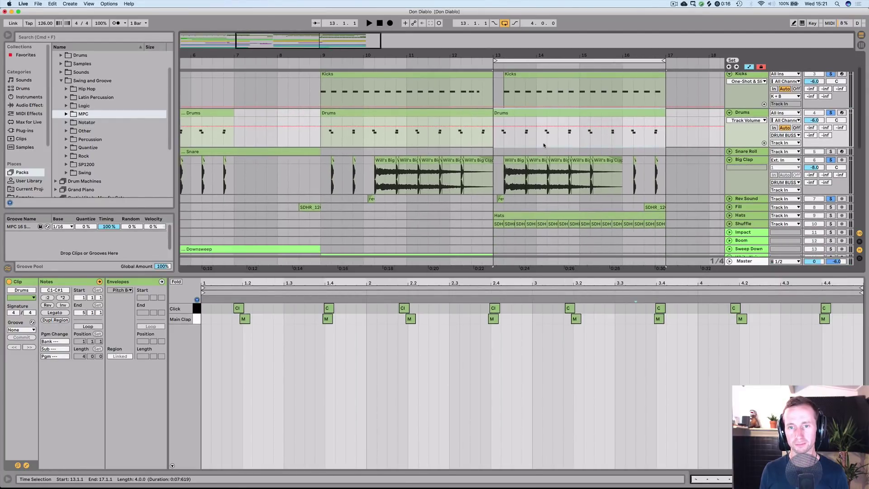
pyautogui.click(730, 216)
pyautogui.scroll(-1, 732, 230)
pyautogui.click(728, 245)
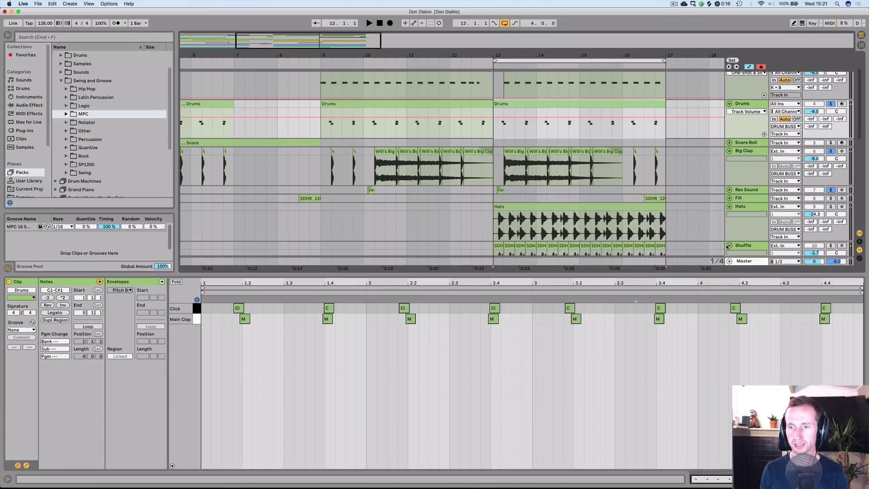
pyautogui.scroll(-2, 684, 213)
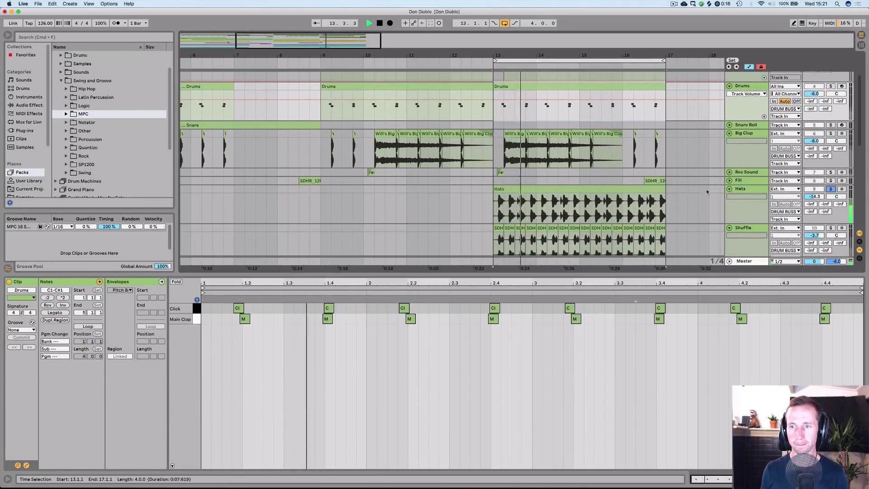
# - Inspect the Hats clip sample and effects, then bring up Shuffle's Compressor
pyautogui.click(752, 190)
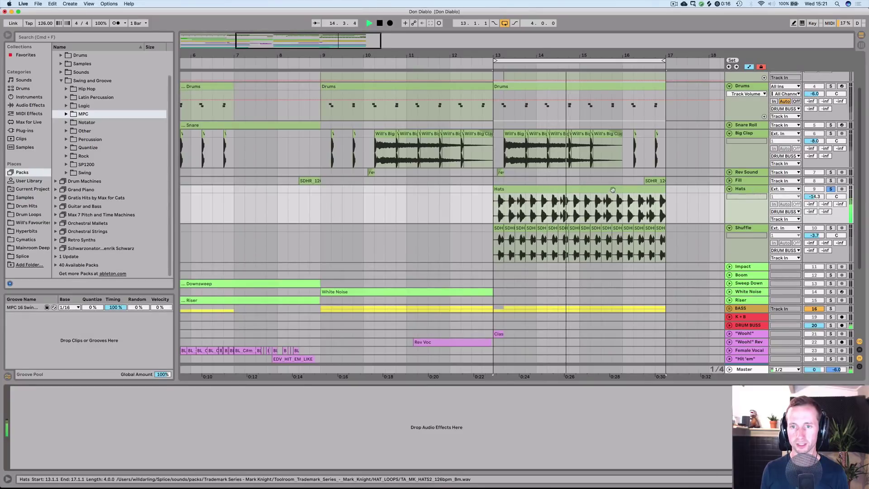
pyautogui.click(612, 189)
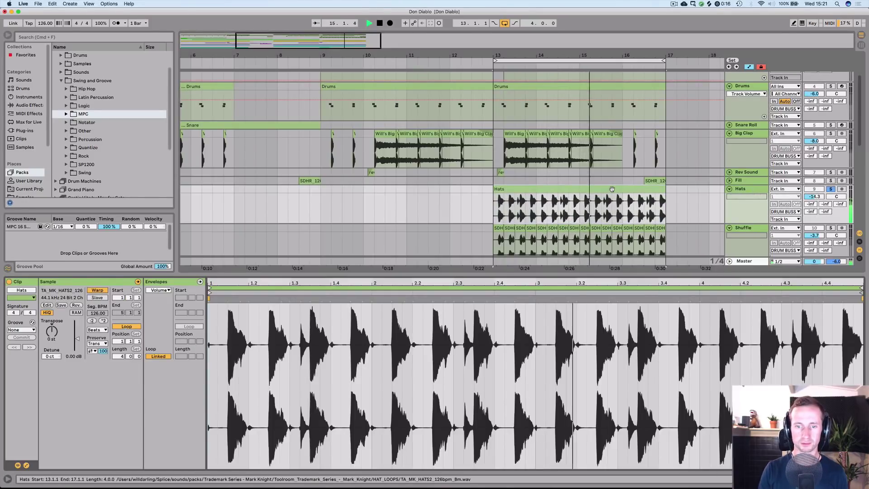
pyautogui.click(748, 231)
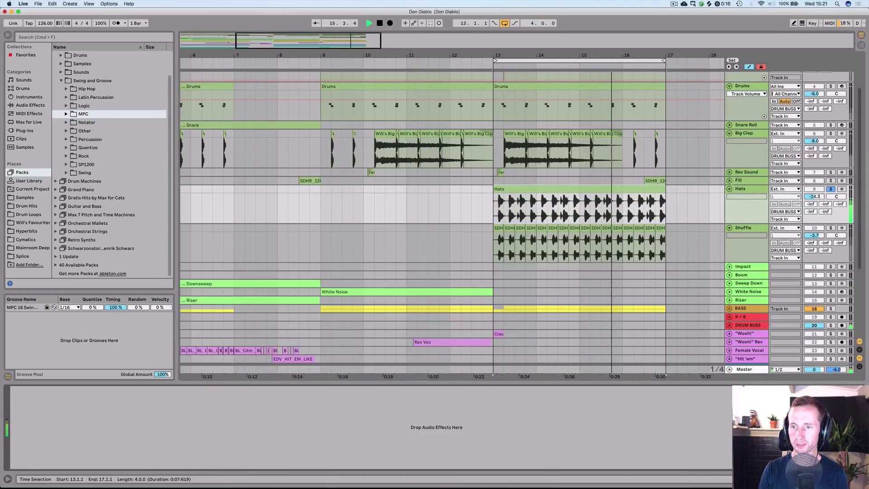
pyautogui.click(748, 231)
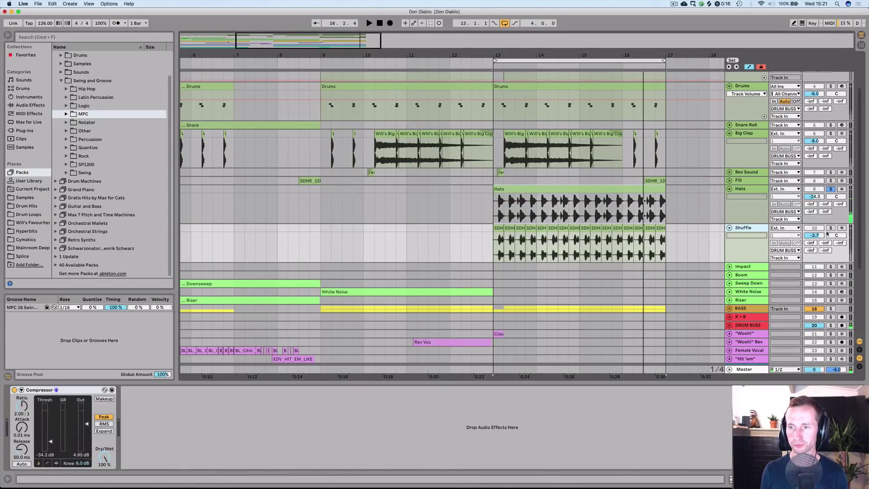
# - Play from bar 13 comparing Shuffle's Compressor bypassed and on, then unsolo Shuffle
pyautogui.press('space')
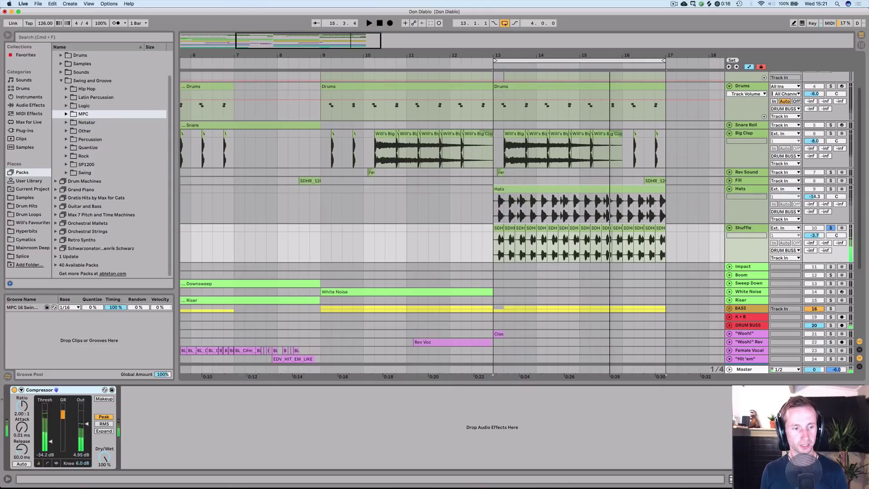
pyautogui.click(14, 390)
pyautogui.press('space')
pyautogui.press('space')
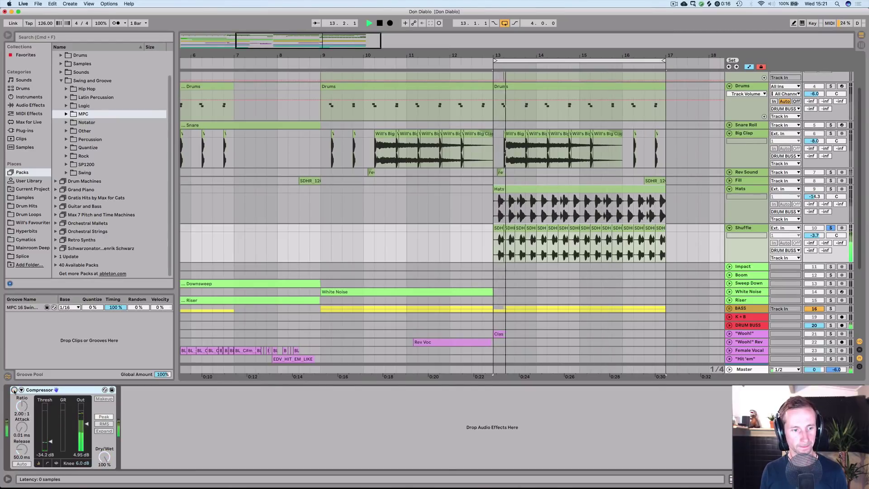
pyautogui.click(14, 390)
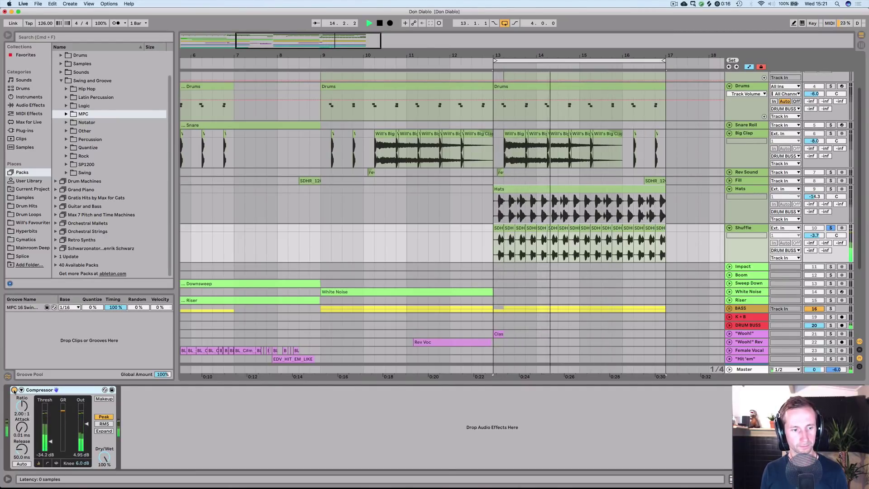
pyautogui.press('space')
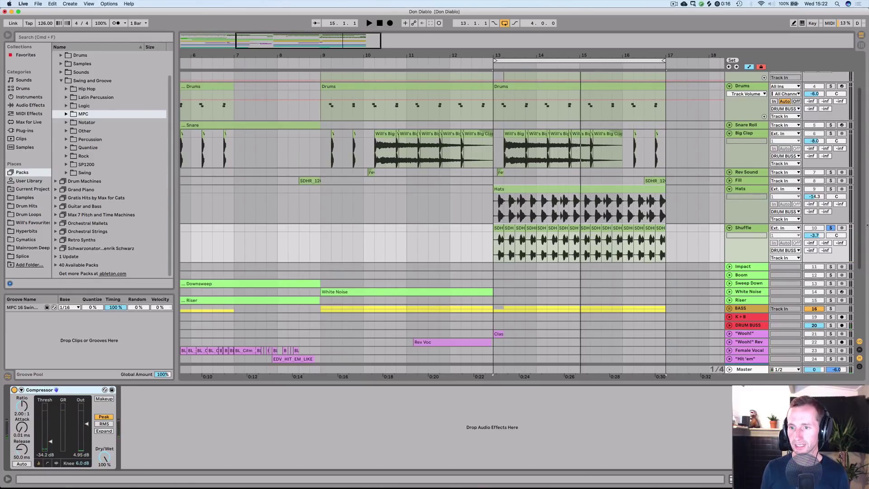
pyautogui.click(831, 227)
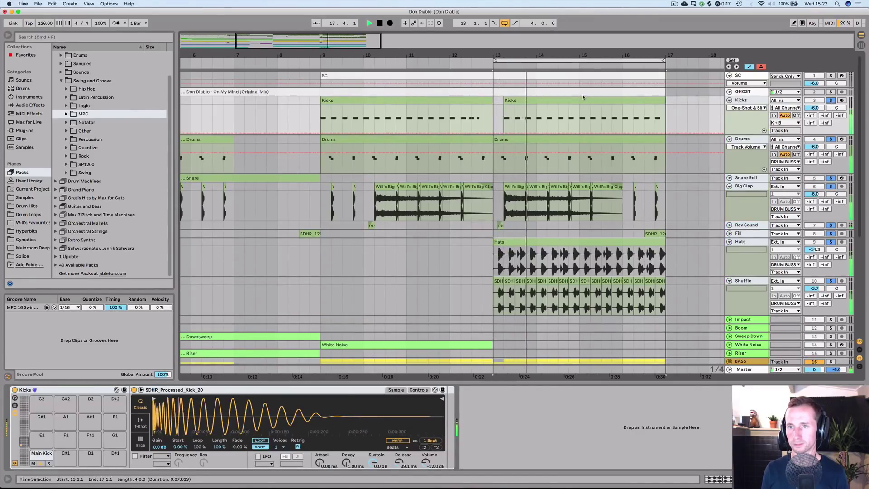
# - Zoom the arrangement out and play it from bar 9
pyautogui.press('-')
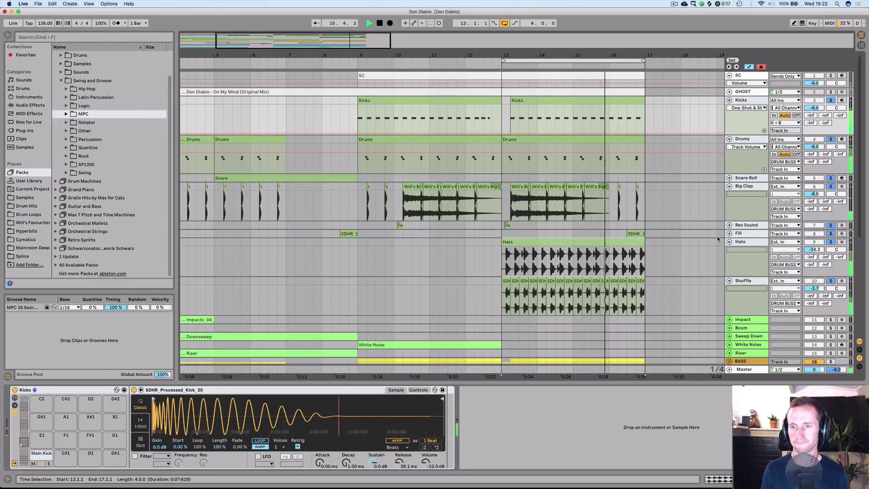
pyautogui.press('space')
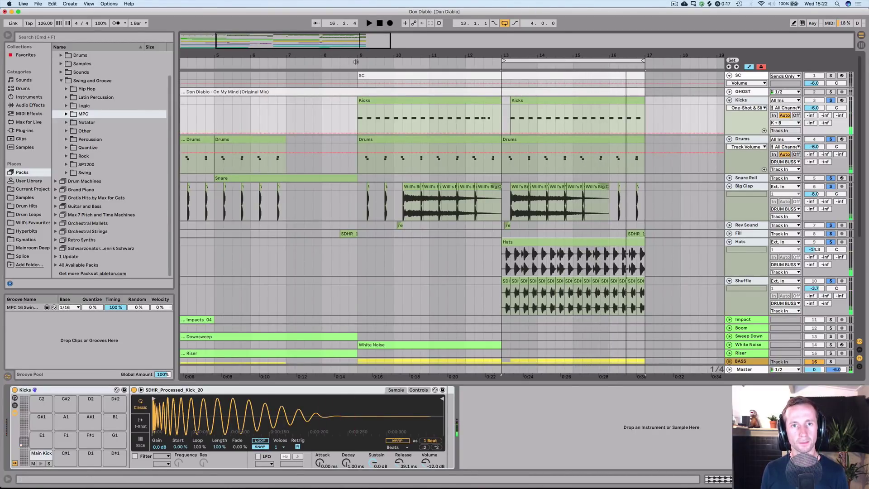
pyautogui.click(356, 62)
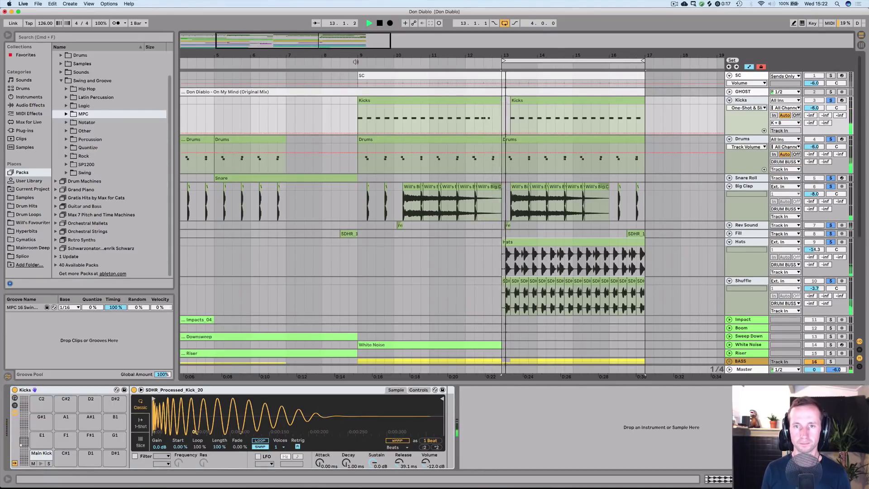
pyautogui.press('space')
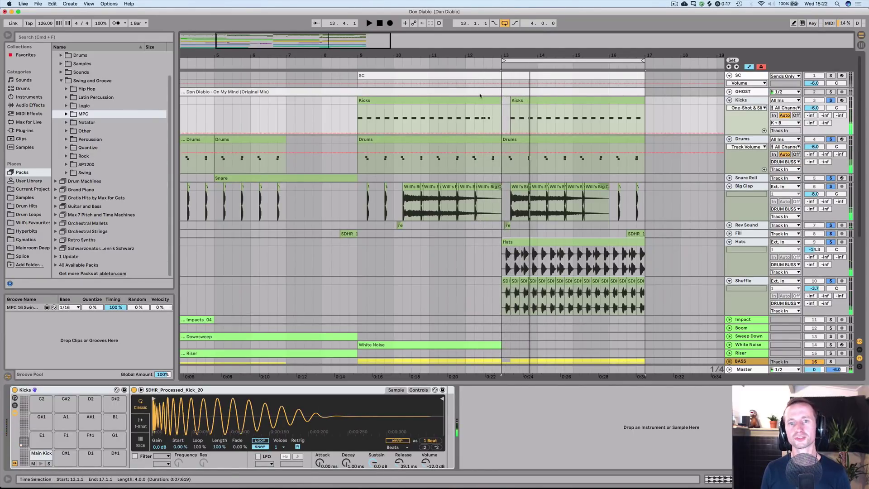
# - Play from bar 13, unsolo all tracks for the full mix, and scroll down
pyautogui.click(489, 116)
pyautogui.press('space')
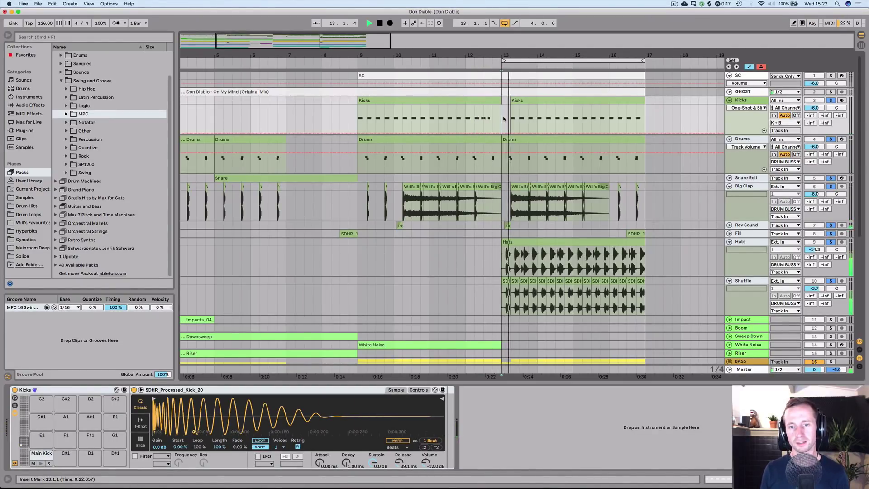
pyautogui.click(830, 101)
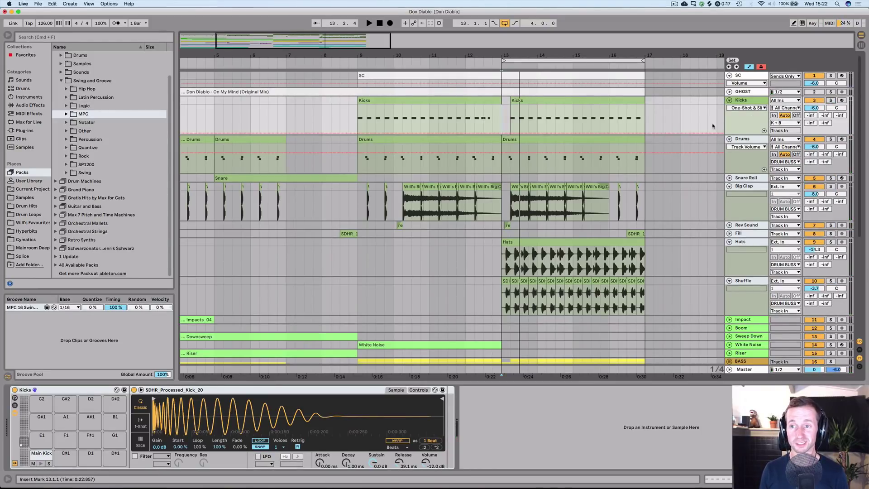
pyautogui.scroll(-3, 678, 131)
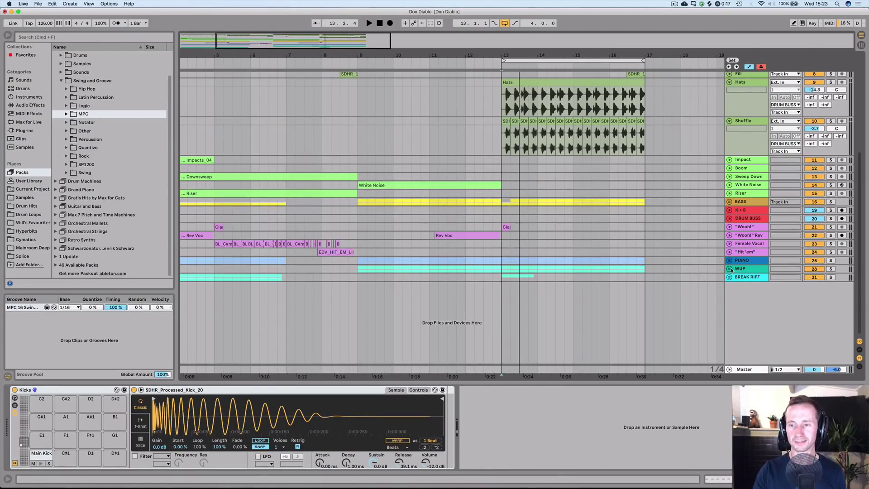
# - Expand BASS, arm Sub Bass and adjust Operator's release, then view the Mid Bass chain
pyautogui.click(729, 201)
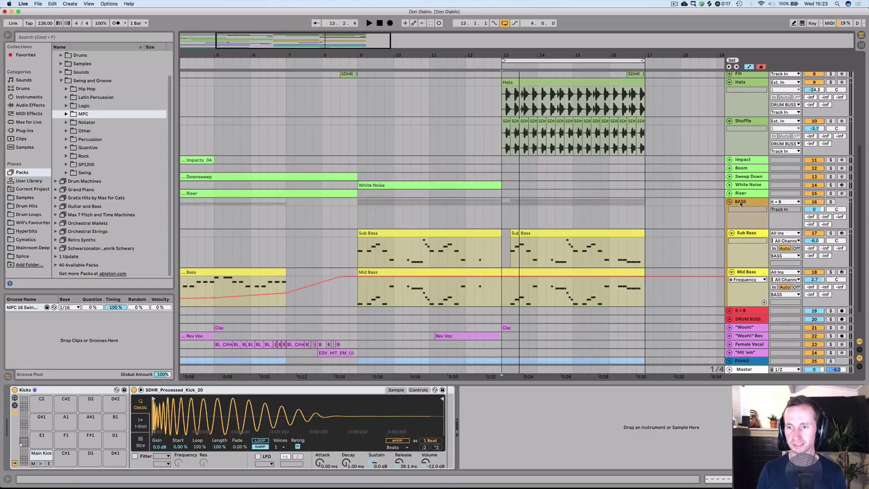
pyautogui.click(742, 234)
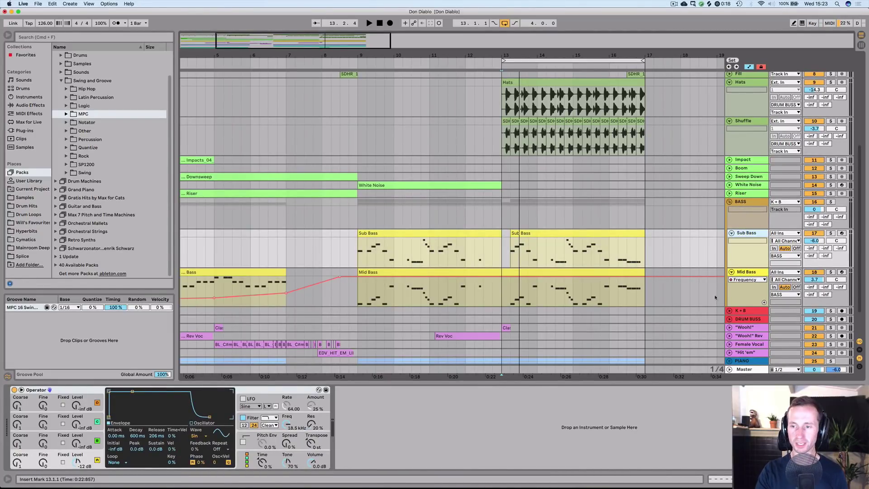
pyautogui.click(842, 233)
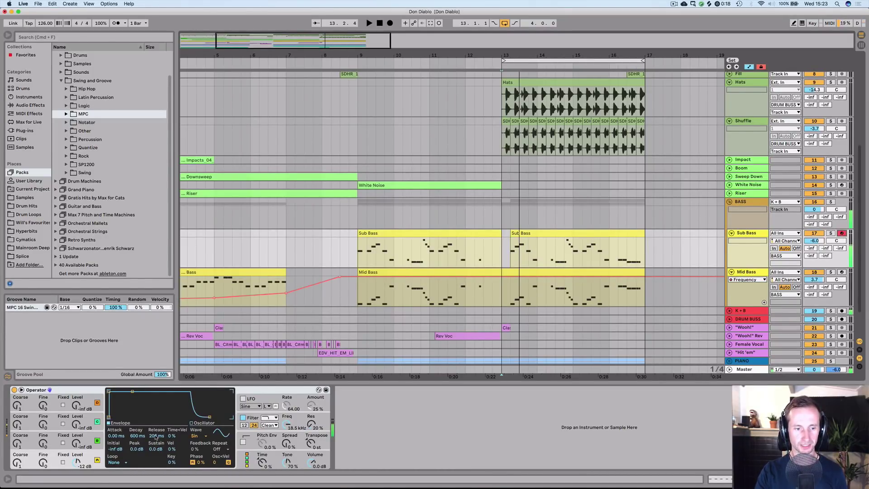
pyautogui.moveTo(155, 437); pyautogui.dragTo(155, 421)
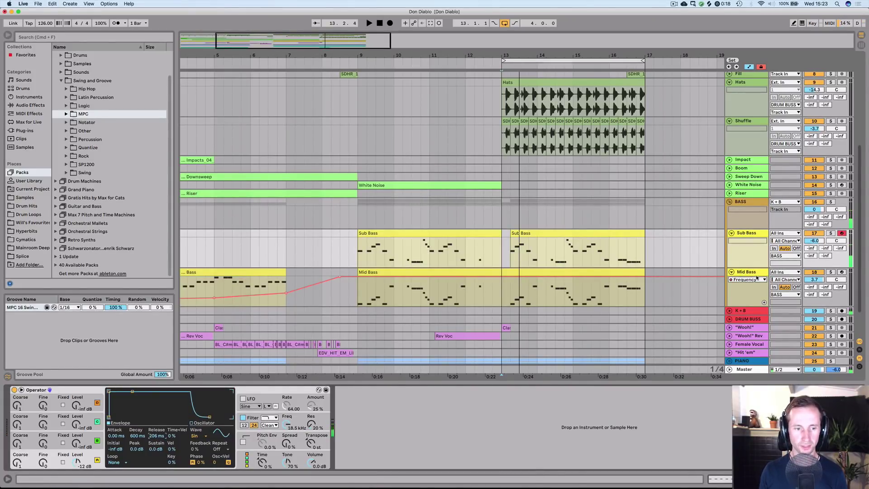
pyautogui.click(236, 461)
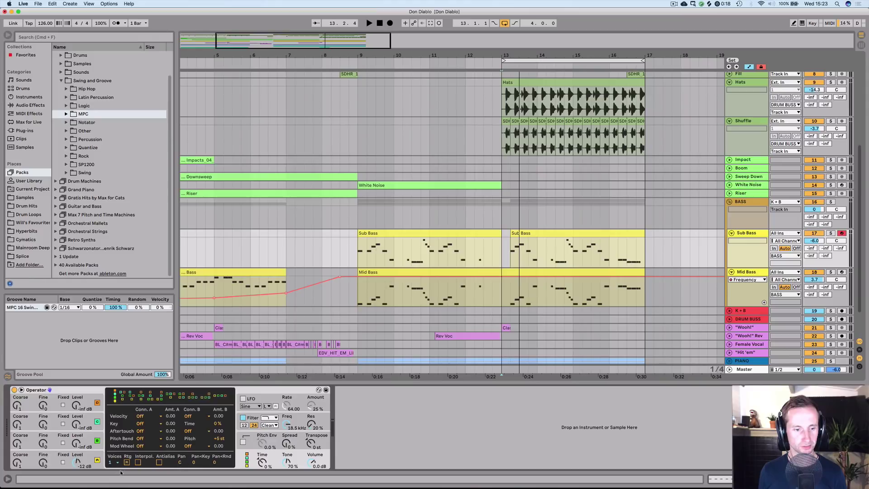
pyautogui.click(768, 273)
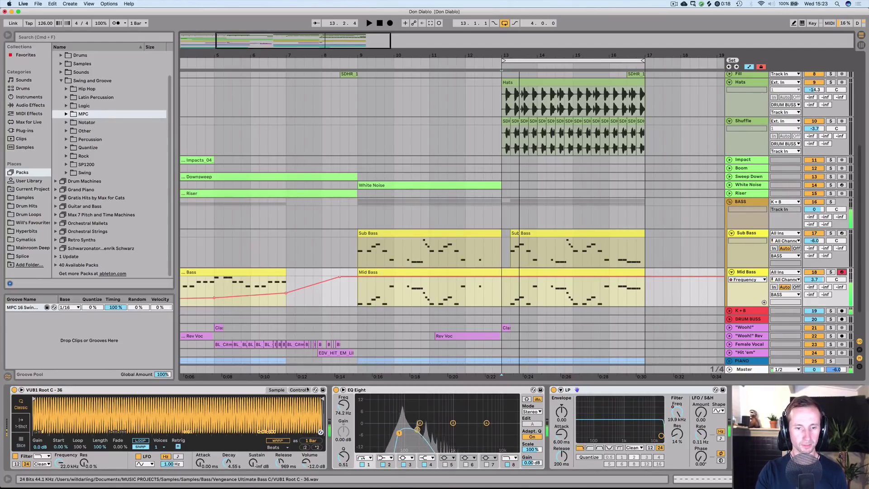
# - Compare the Mid Bass with EQ Eight bypassed and then re-enabled
pyautogui.click(336, 389)
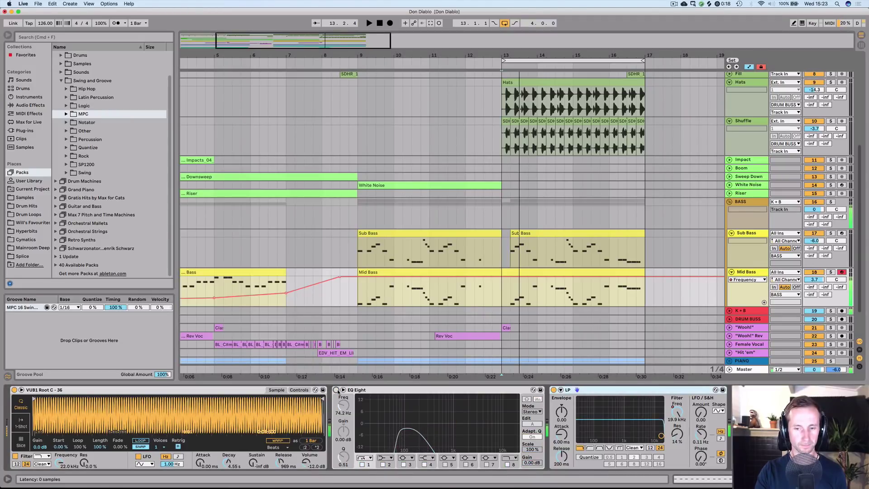
pyautogui.click(336, 389)
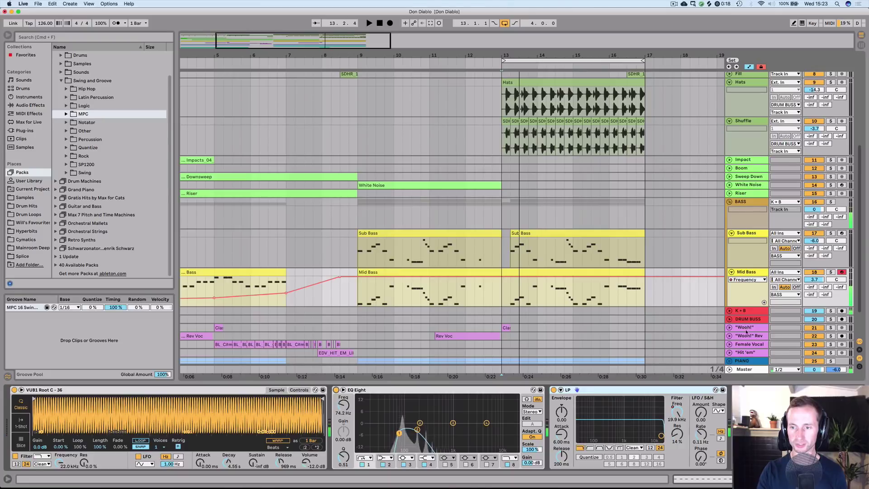
pyautogui.scroll(-3, 745, 331)
# - Expand the PIANO group, arm Piano Top then Piano to audition, and fold it
pyautogui.click(725, 324)
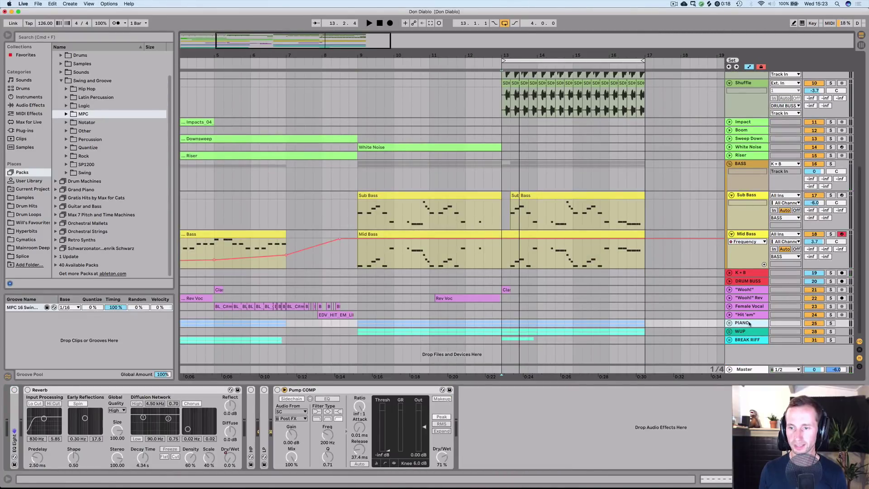
pyautogui.click(729, 322)
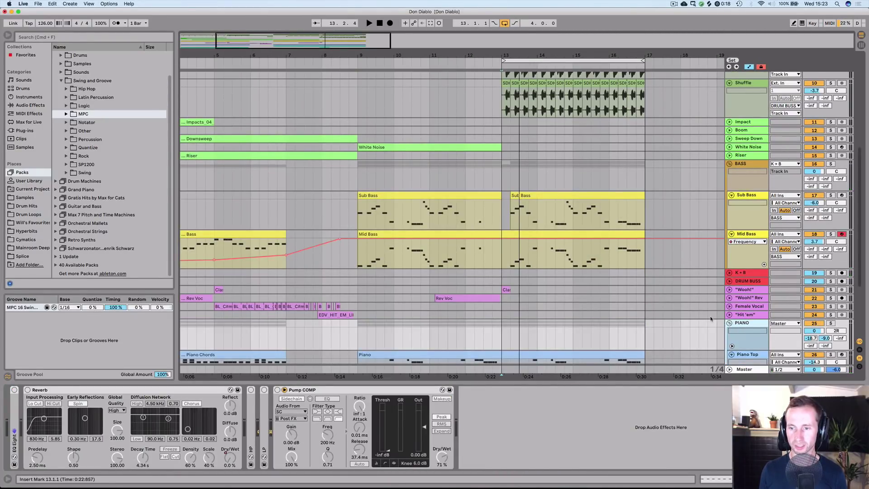
pyautogui.scroll(-3, 722, 317)
pyautogui.click(841, 311)
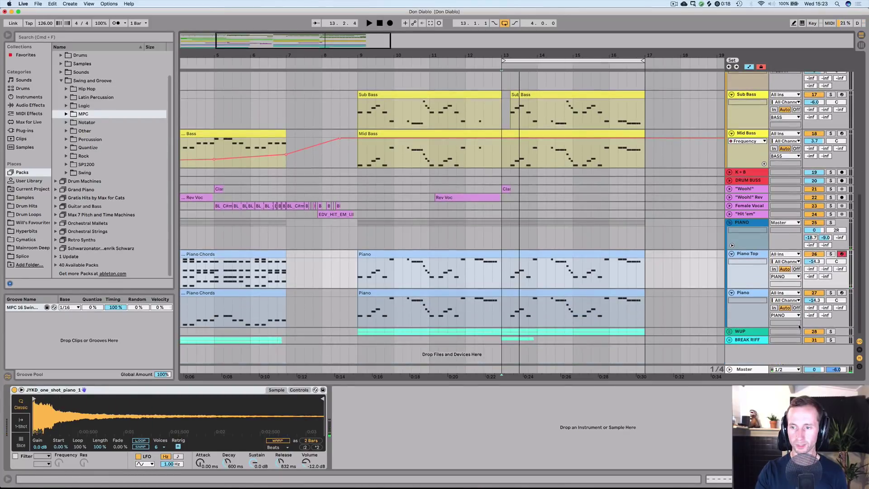
pyautogui.scroll(-3, 799, 322)
pyautogui.click(842, 293)
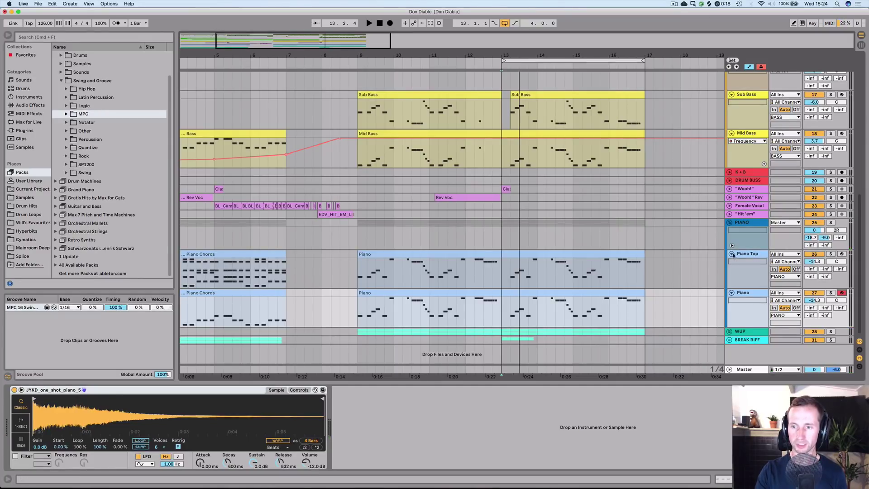
pyautogui.click(731, 224)
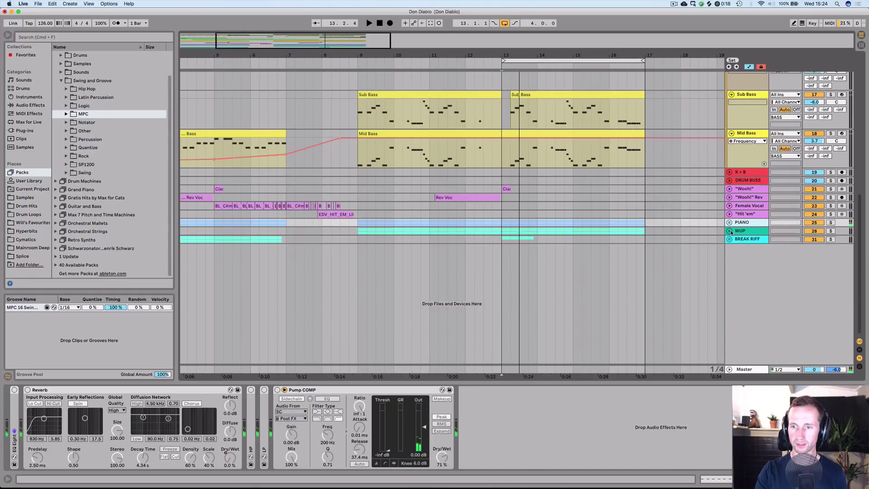
# - Expand and solo WUP, play from bar 13, and arm Wup showing Massive and EQ Eight
pyautogui.click(729, 231)
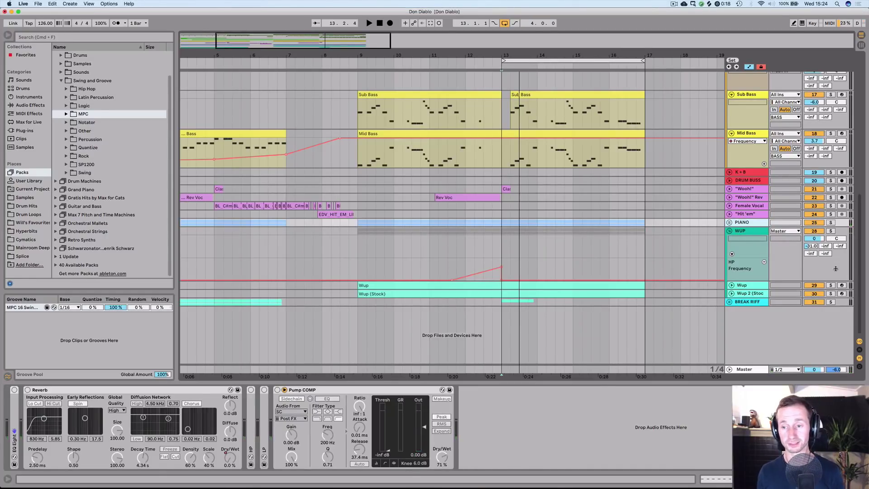
pyautogui.click(830, 230)
pyautogui.press('space')
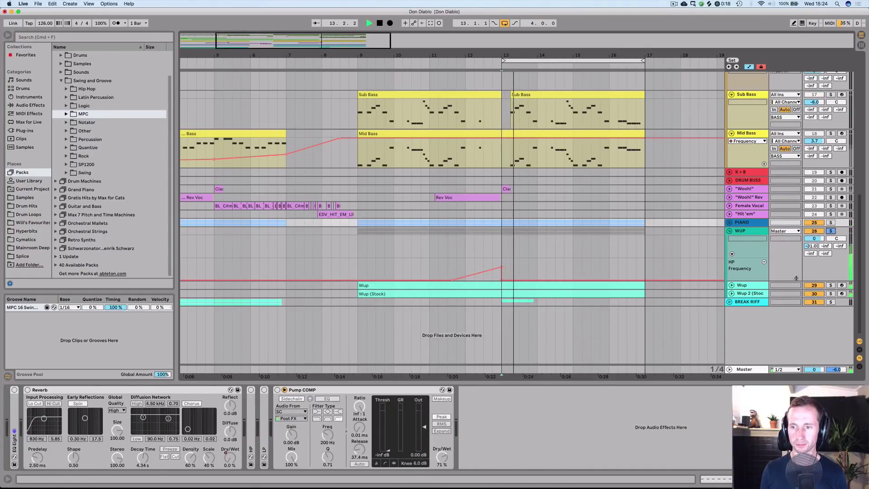
pyautogui.click(731, 285)
pyautogui.click(740, 286)
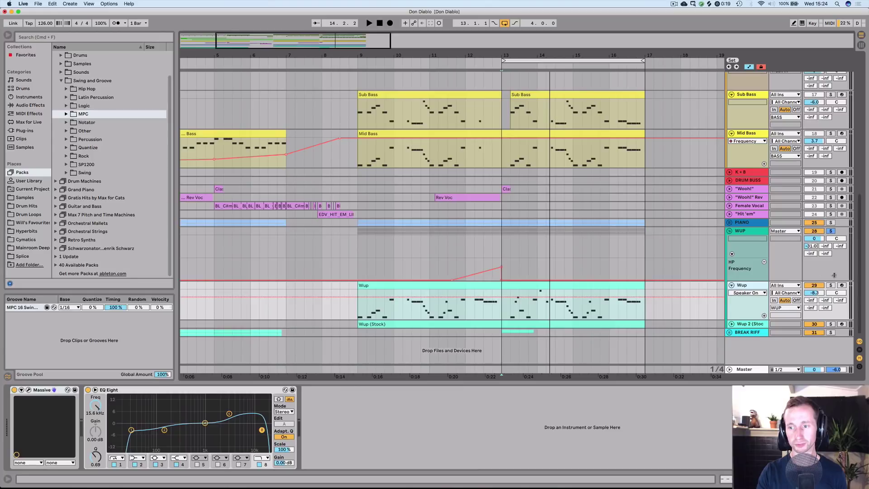
pyautogui.click(841, 285)
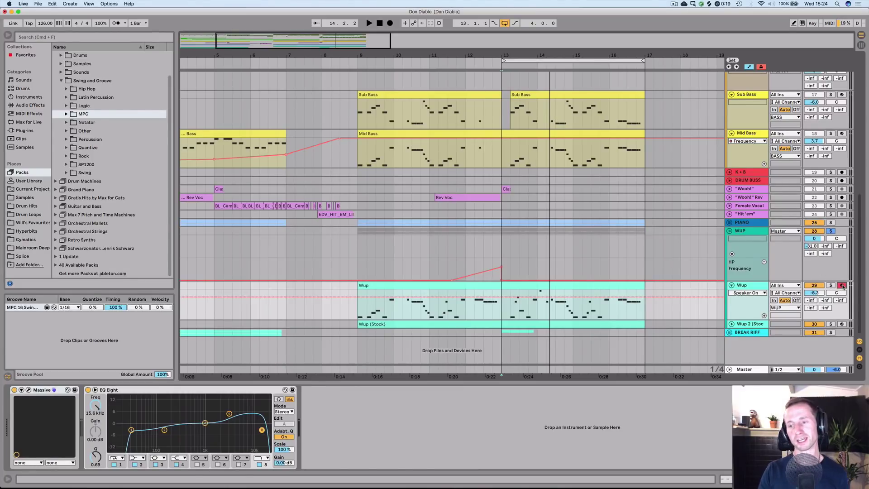
pyautogui.click(28, 389)
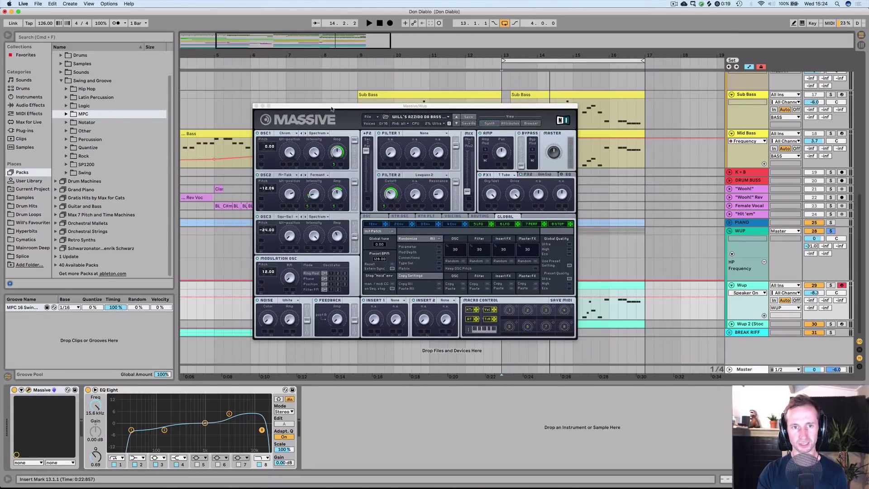
pyautogui.moveTo(331, 108); pyautogui.dragTo(370, 101)
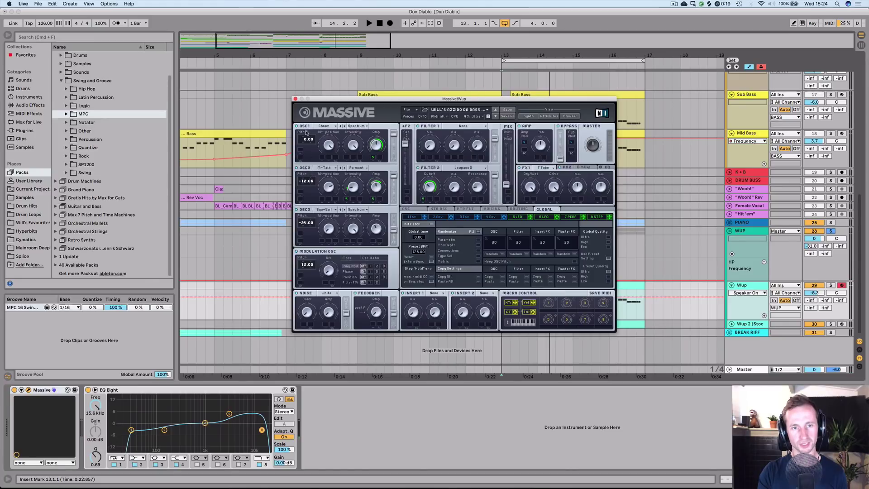
pyautogui.click(327, 127)
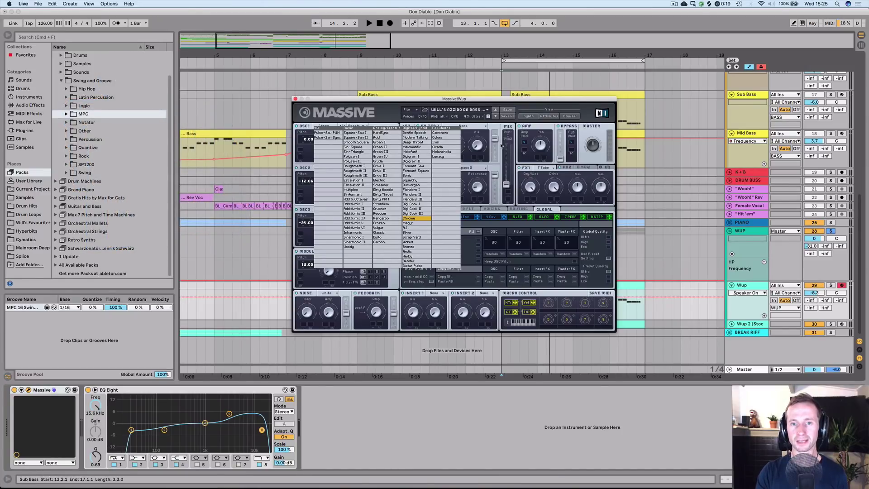
pyautogui.click(584, 181)
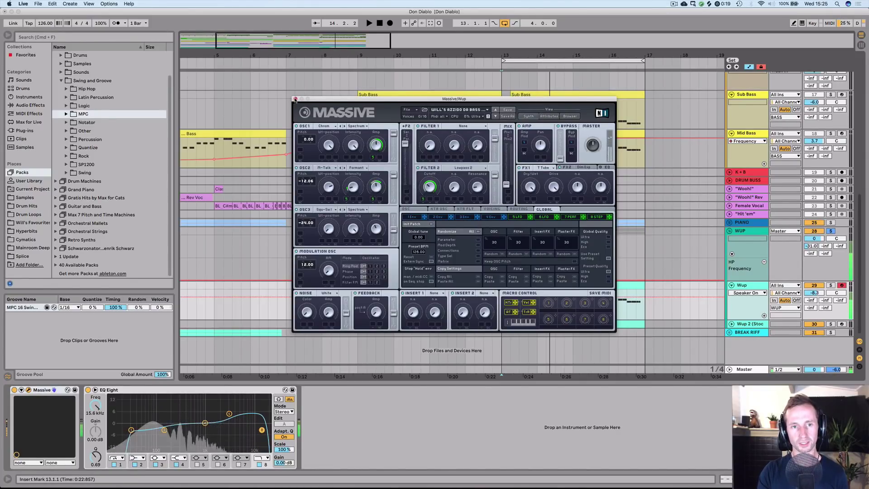
pyautogui.click(295, 99)
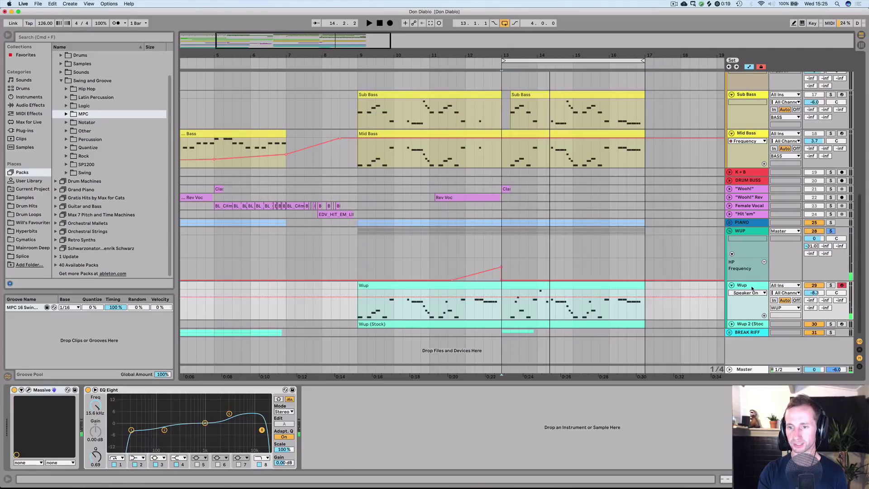
# - Show and expand the Wup 2 (Stock) track and arm it instead of Wup
pyautogui.click(749, 323)
pyautogui.click(731, 324)
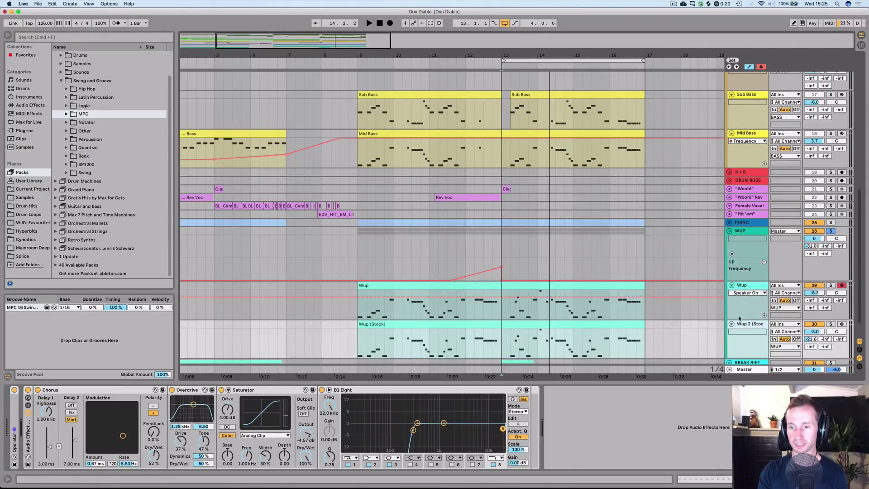
pyautogui.scroll(-1, 788, 312)
pyautogui.click(841, 302)
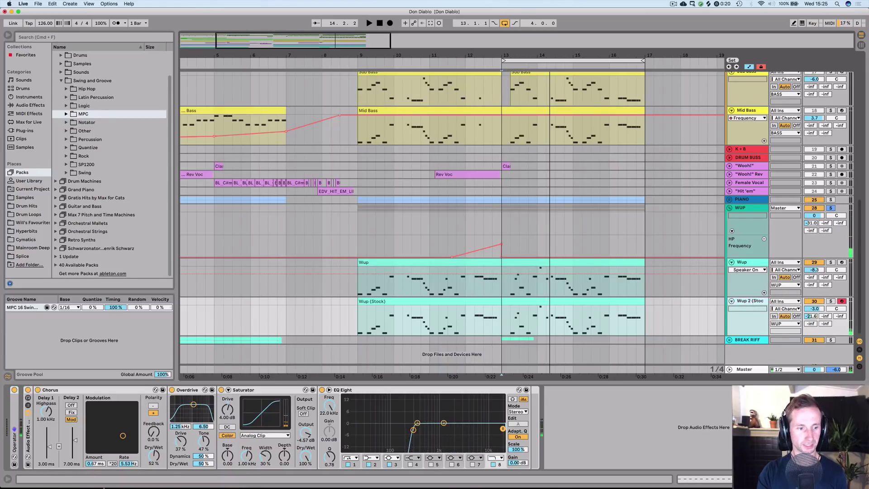
# - Unfold Operator, inspect oscillator C's harmonics, then fold Operator back up
pyautogui.doubleClick(17, 414)
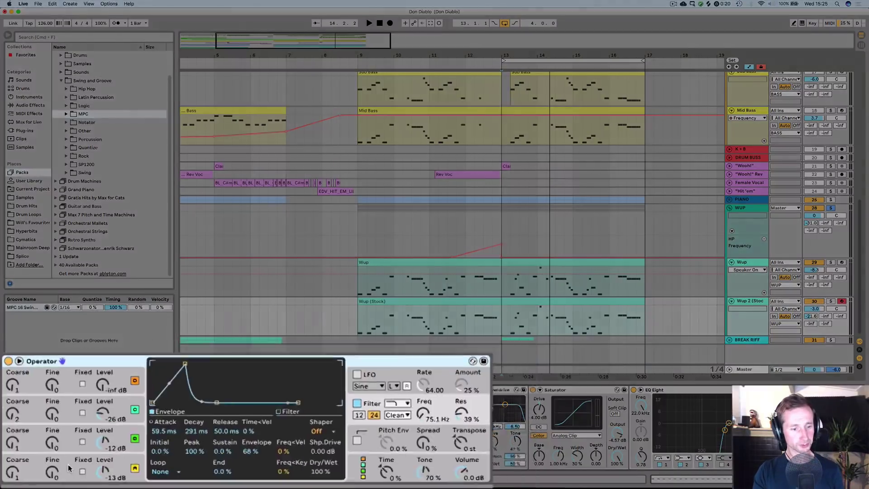
pyautogui.click(54, 459)
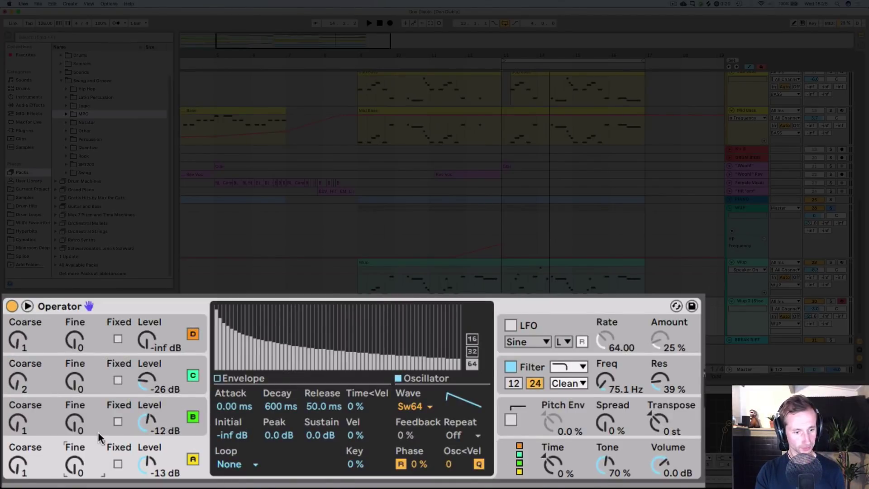
pyautogui.click(94, 379)
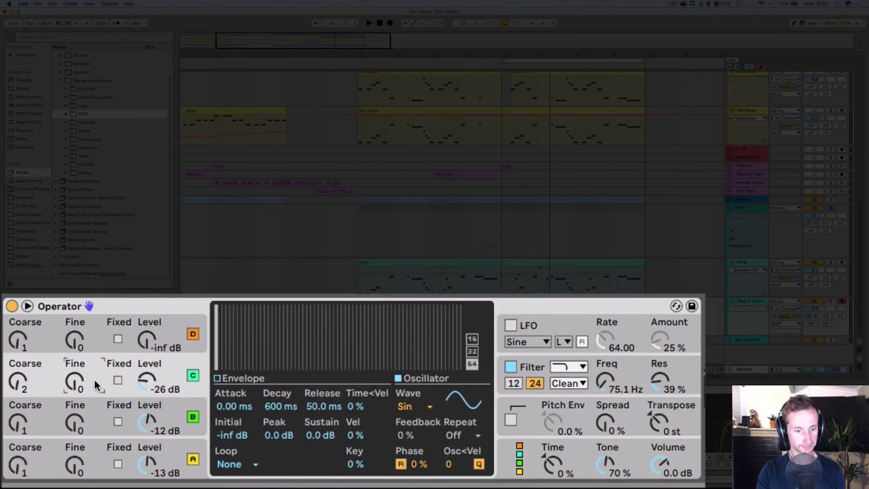
pyautogui.moveTo(321, 488)
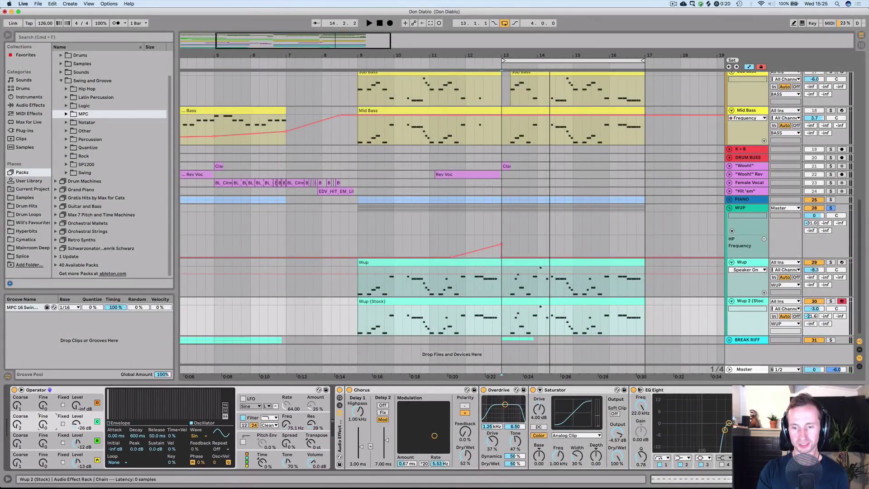
pyautogui.doubleClick(85, 390)
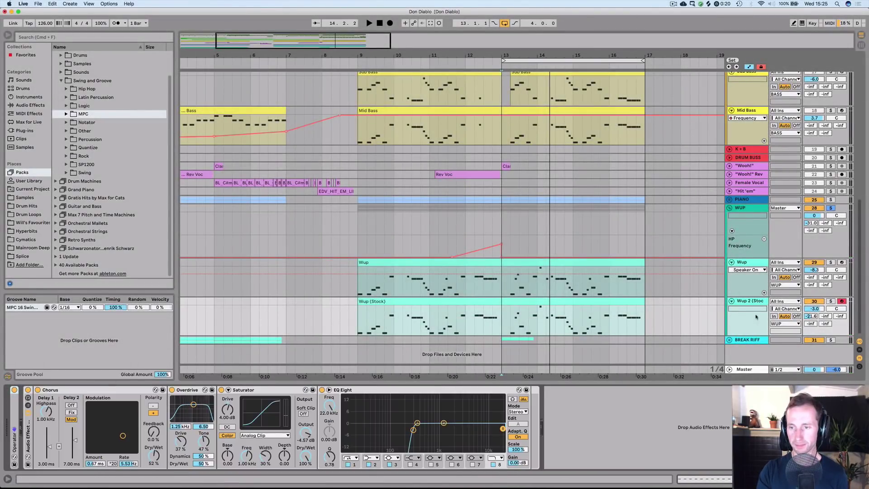
# - Fold the WUP and BASS groups to hide their tracks
pyautogui.click(728, 208)
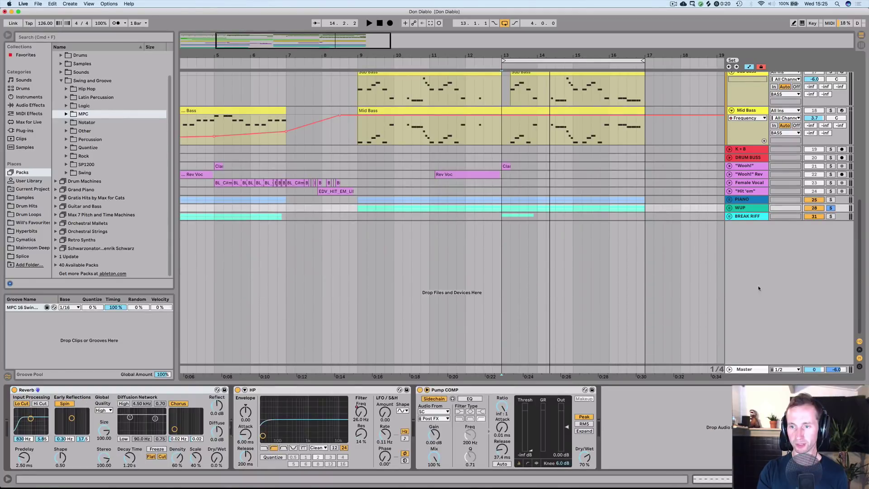
pyautogui.scroll(5, 653, 257)
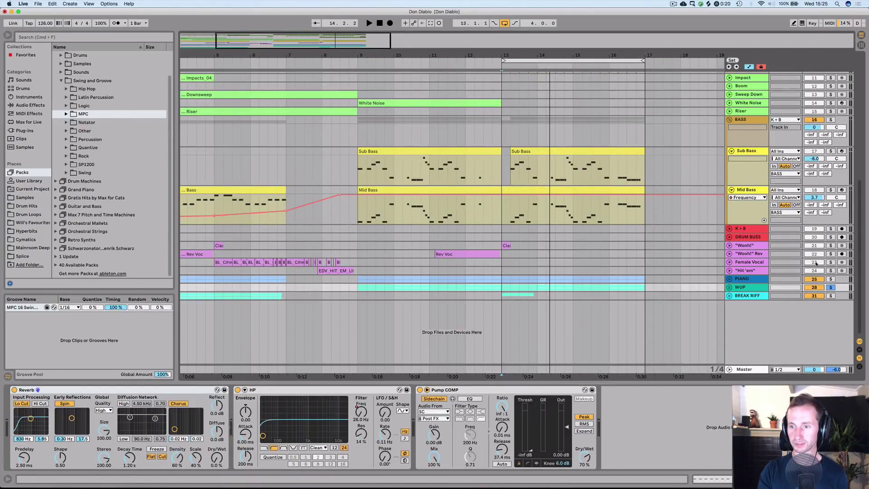
pyautogui.scroll(3, 778, 231)
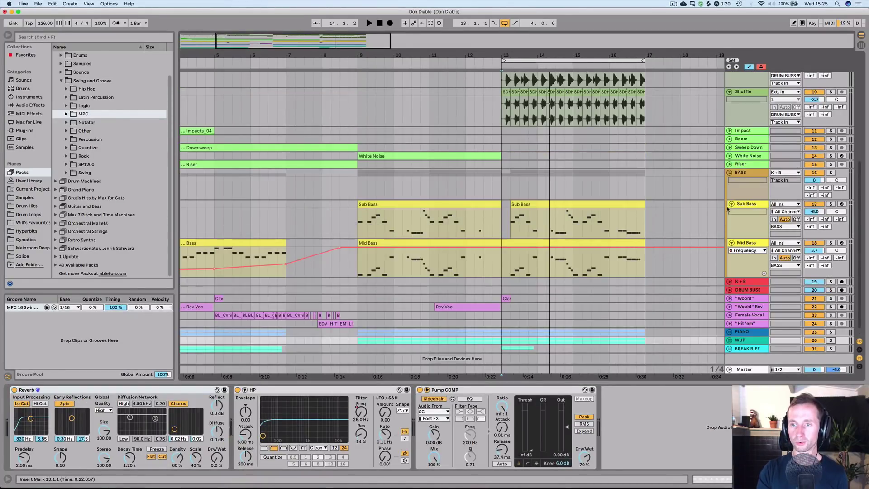
pyautogui.click(728, 173)
pyautogui.scroll(4, 714, 178)
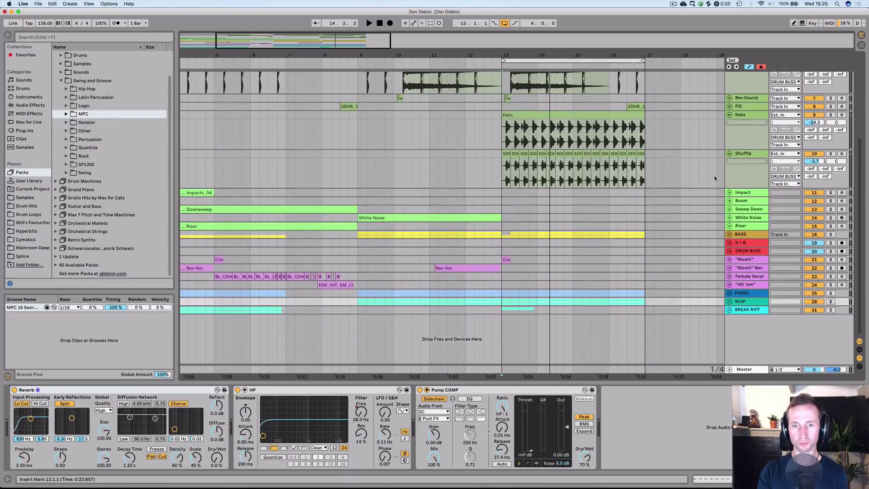
pyautogui.scroll(8, 516, 193)
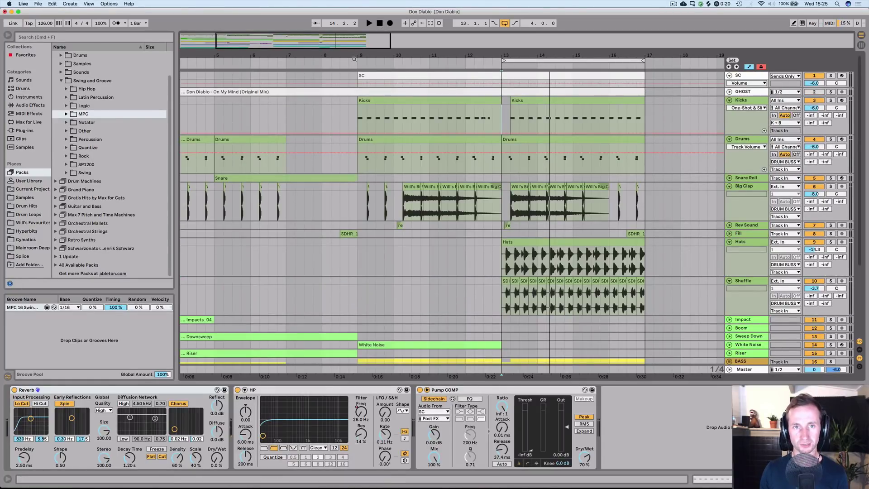
# - Play from just before bar 9, stop, then expand and select the White Noise track
pyautogui.click(356, 63)
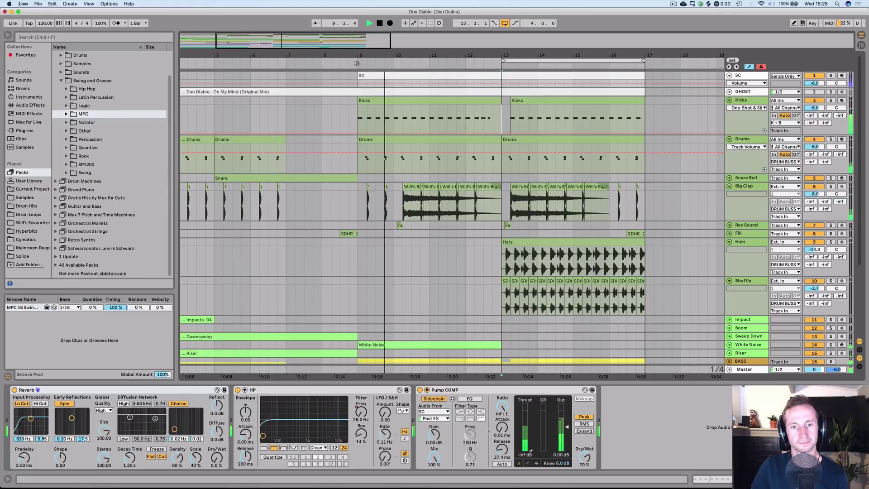
pyautogui.press('space')
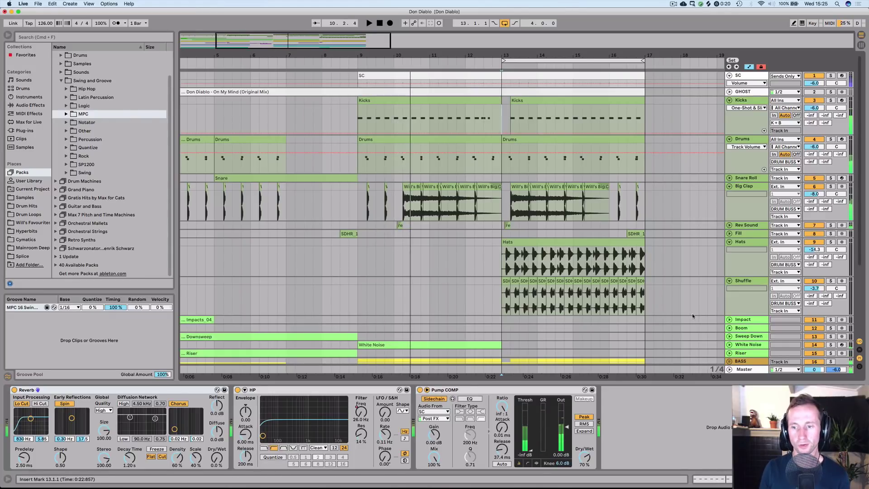
pyautogui.click(729, 344)
pyautogui.scroll(-5, 570, 300)
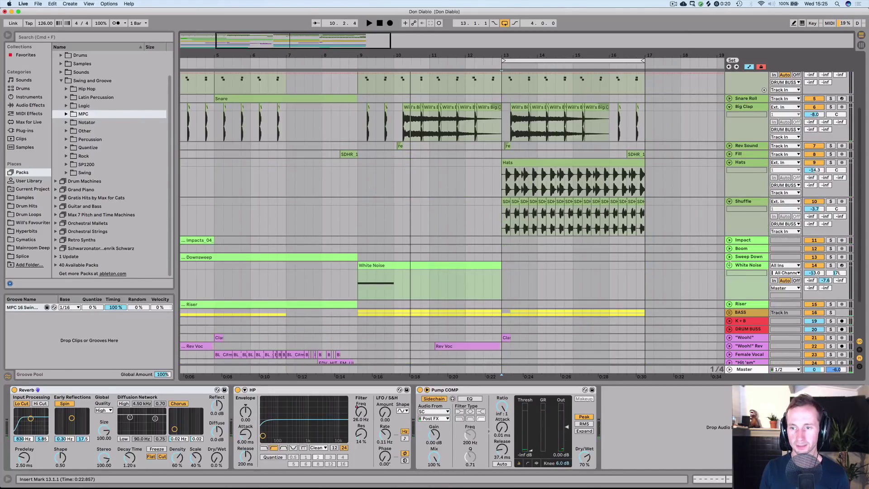
pyautogui.click(741, 266)
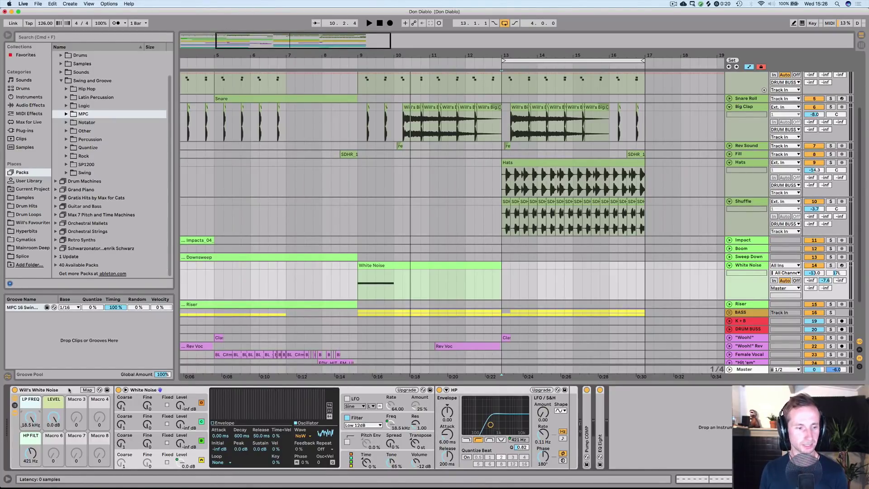
# - Collapse the Will's White Noise rack and listen to the build from around bar 8
pyautogui.doubleClick(69, 390)
pyautogui.press('space')
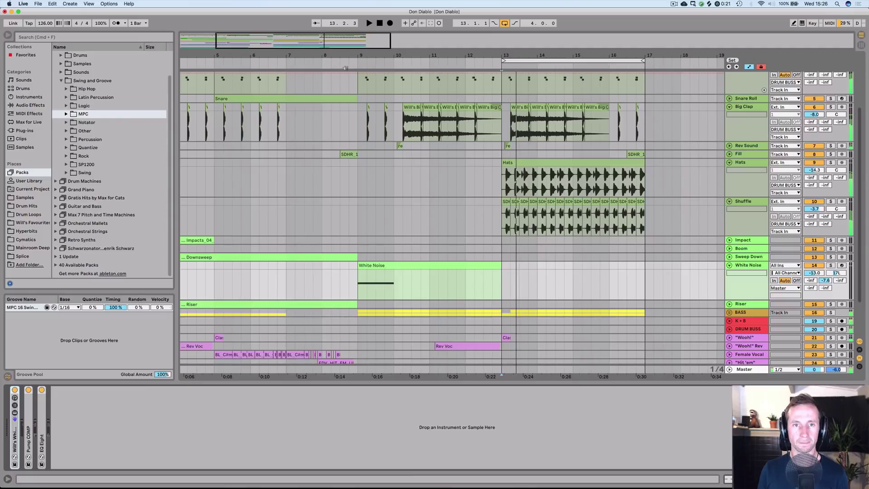
pyautogui.click(345, 68)
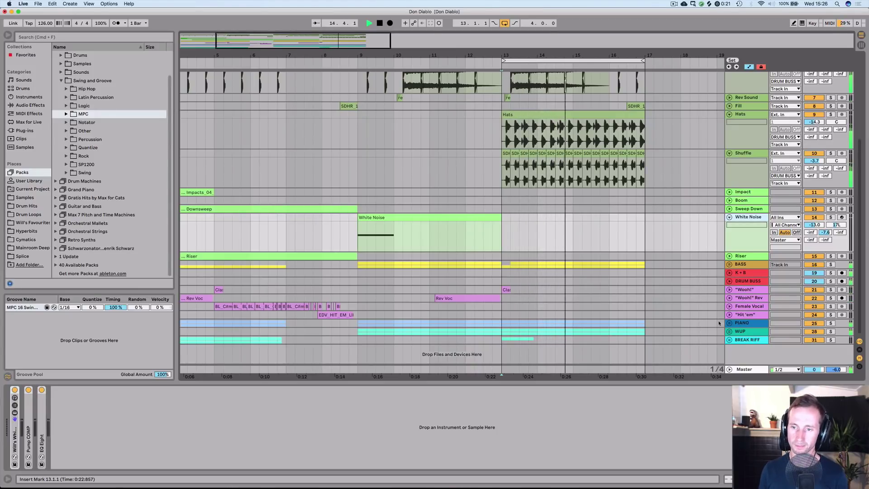
pyautogui.press('space')
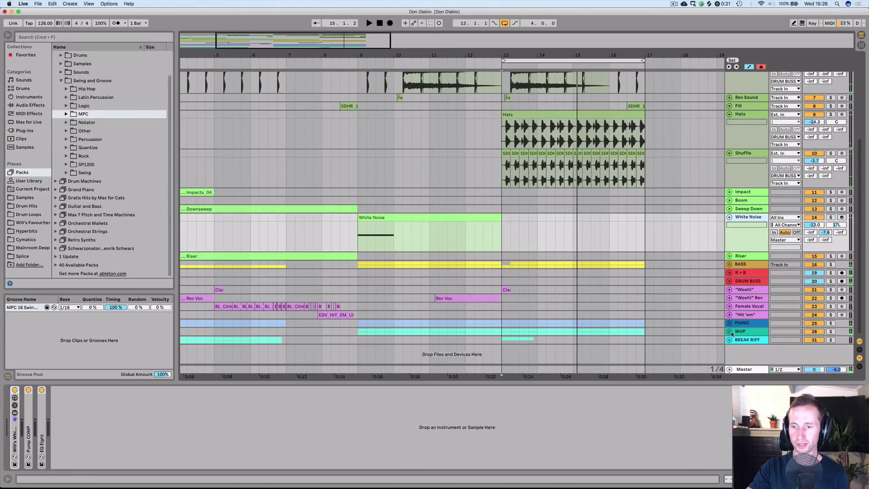
# - Expand the WUP track, select Female Vocal and play from bar 13
pyautogui.click(729, 332)
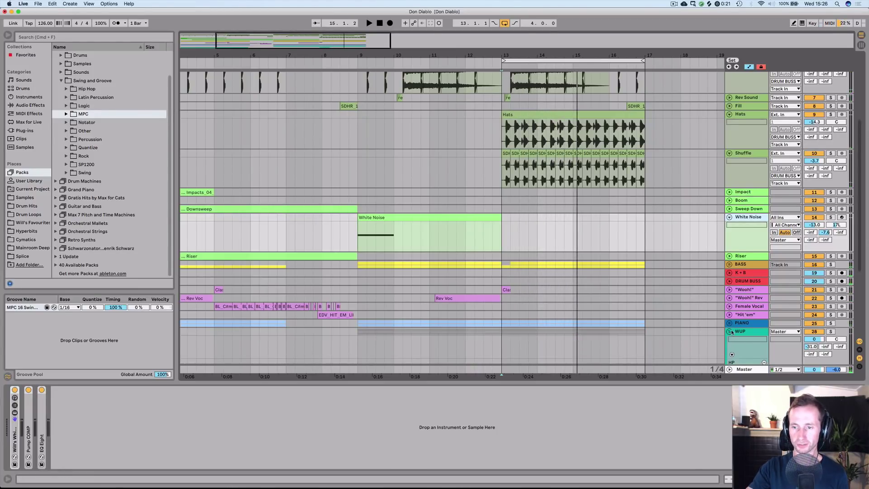
pyautogui.click(499, 310)
pyautogui.press('space')
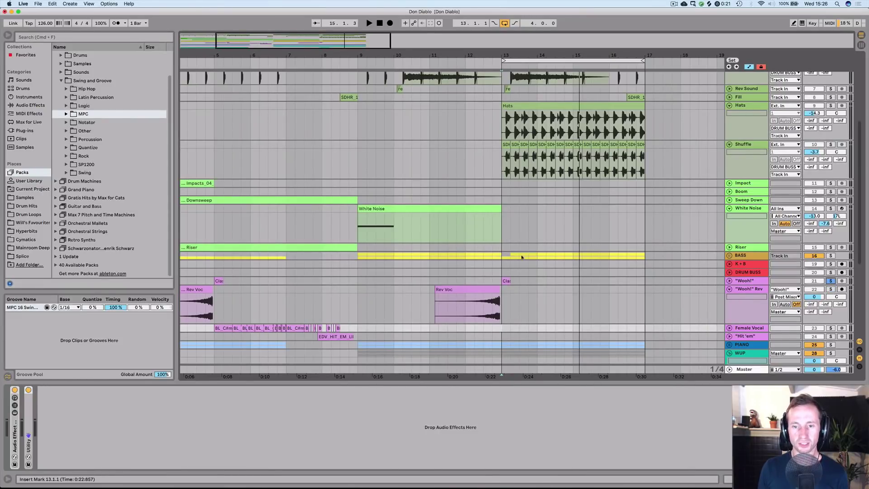
# - Play from the "Wooh!" track at bar 13 and inspect return C "Whoo" RBV's Reverb, Compressor and Gate
pyautogui.click(500, 283)
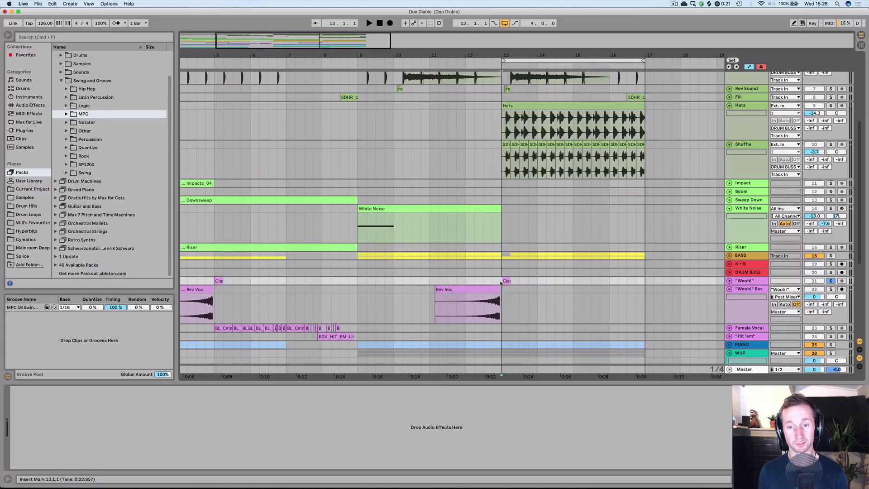
pyautogui.press('space')
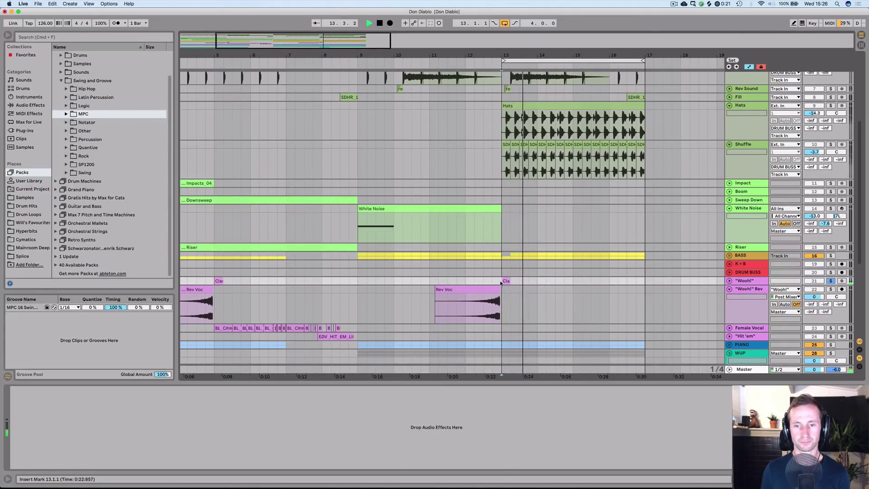
pyautogui.press('Tab')
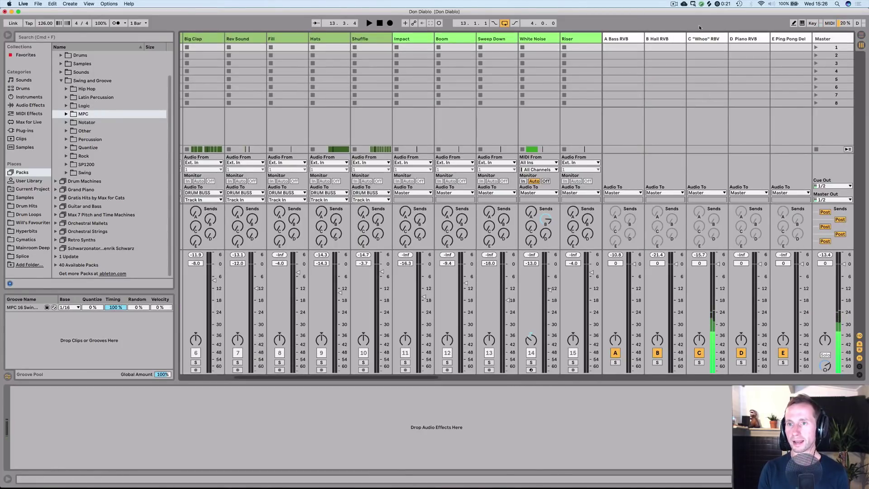
pyautogui.click(700, 38)
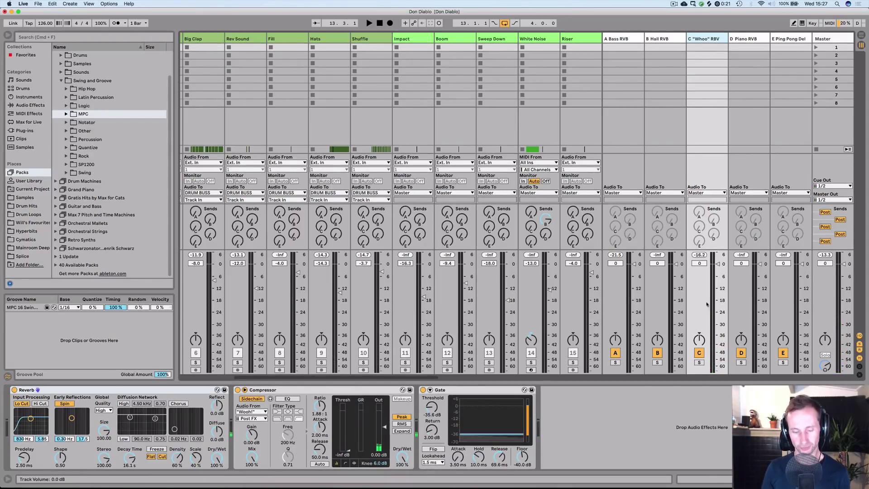
pyautogui.press('Tab')
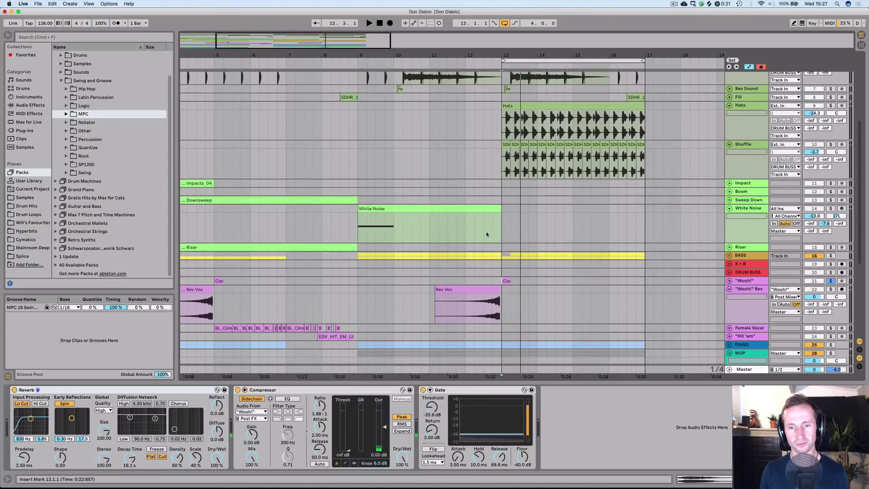
# - Play the vocal build from bar 11, unsolo "Wooh!" Rev, and replay from bar 11
pyautogui.click(427, 310)
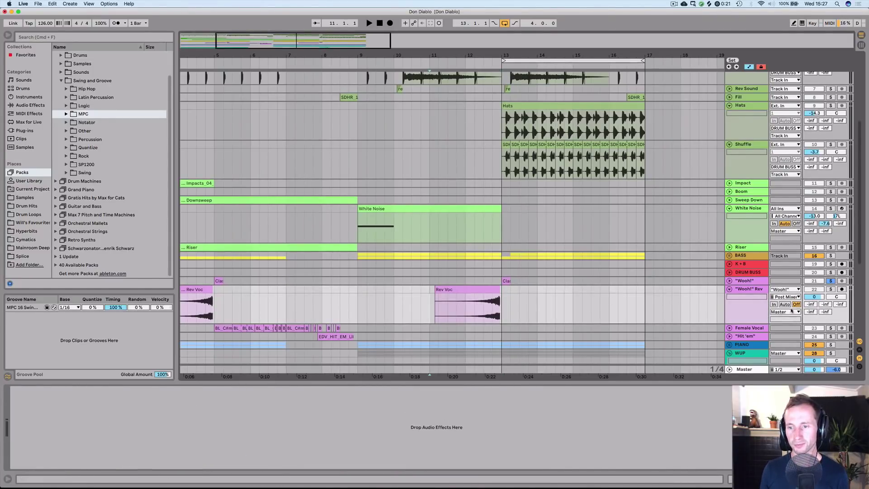
pyautogui.press('space')
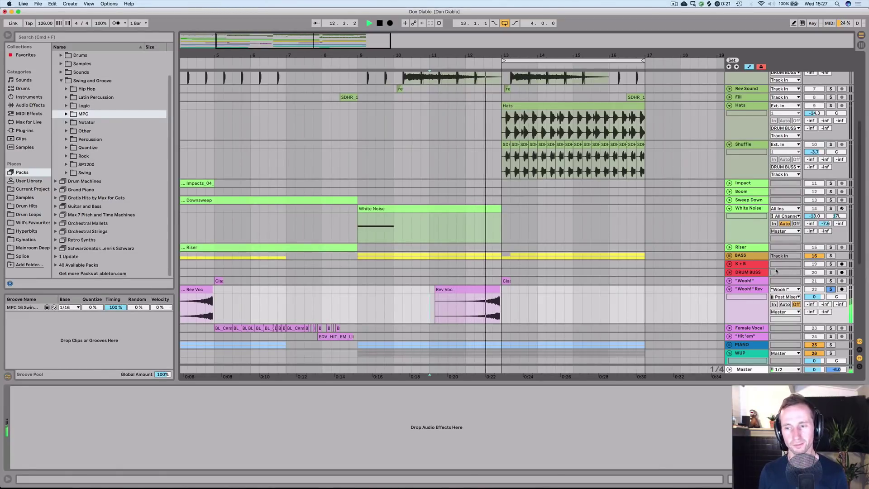
pyautogui.press('space')
pyautogui.click(832, 289)
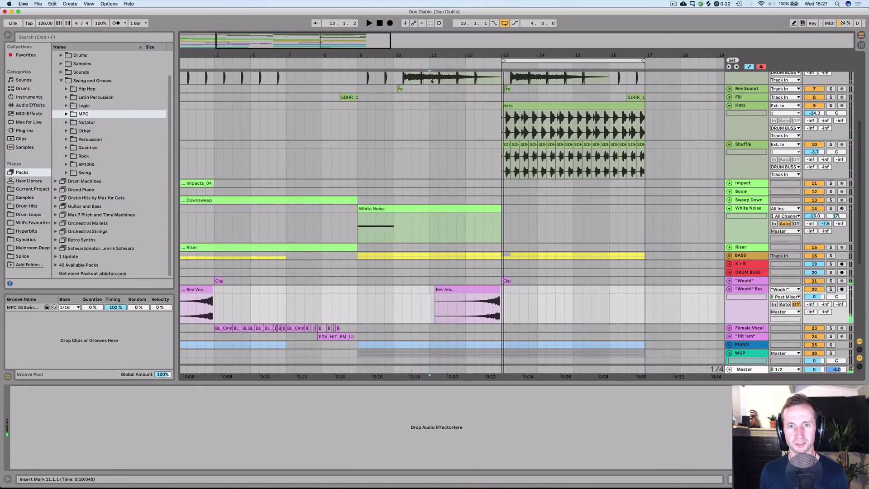
pyautogui.click(449, 66)
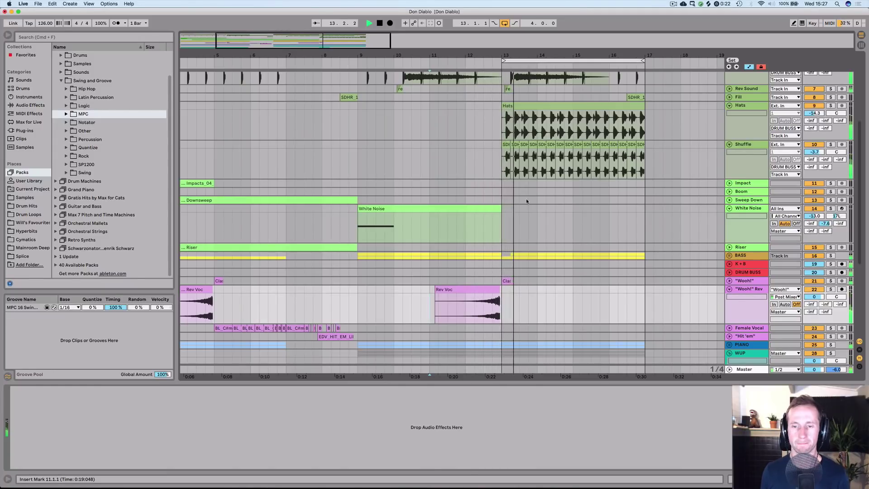
pyautogui.scroll(5, 531, 244)
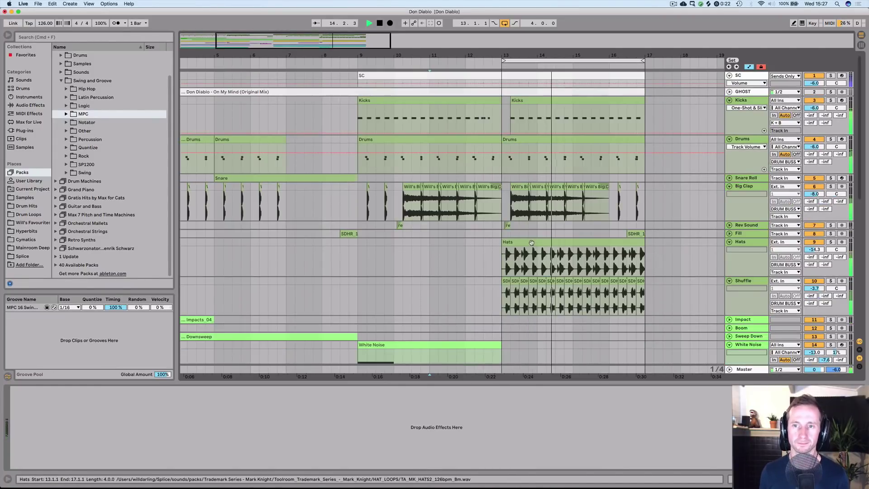
pyautogui.press('space')
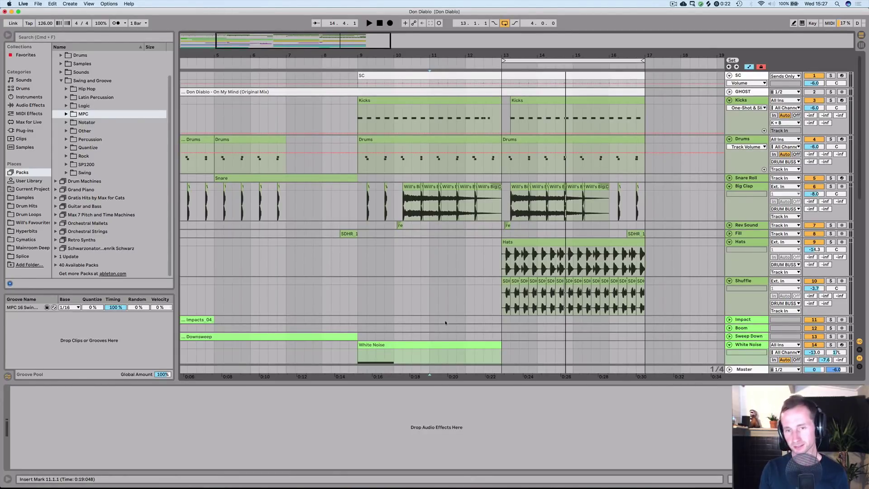
# - Fold the Kicks, Drums, Big Clap, Hats, Shuffle, Wooh! Rev and WUP tracks
pyautogui.click(728, 100)
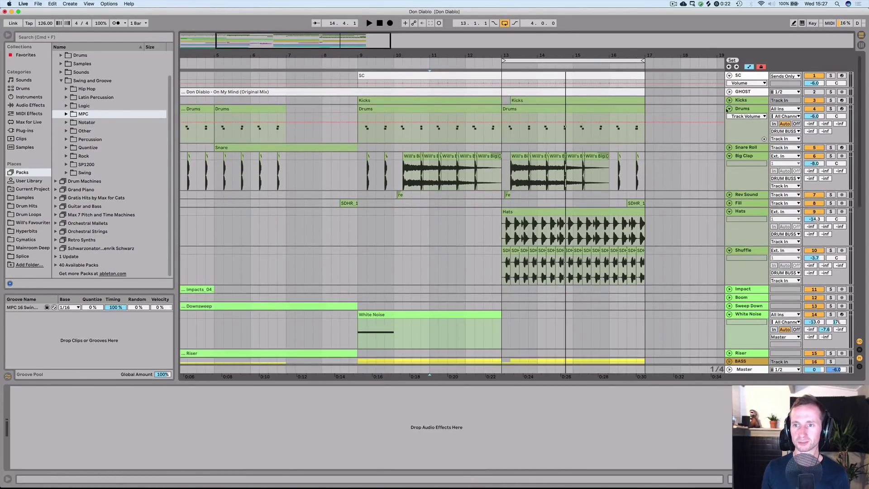
pyautogui.click(729, 108)
pyautogui.click(729, 125)
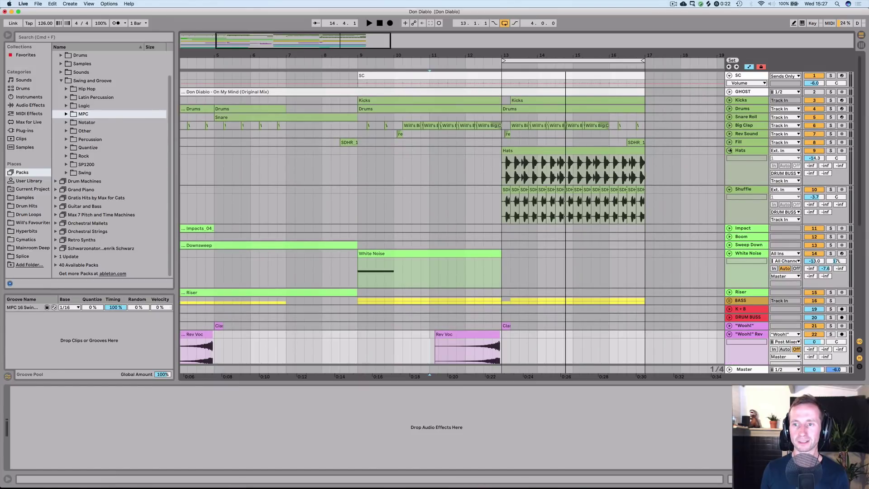
pyautogui.click(729, 151)
pyautogui.click(729, 159)
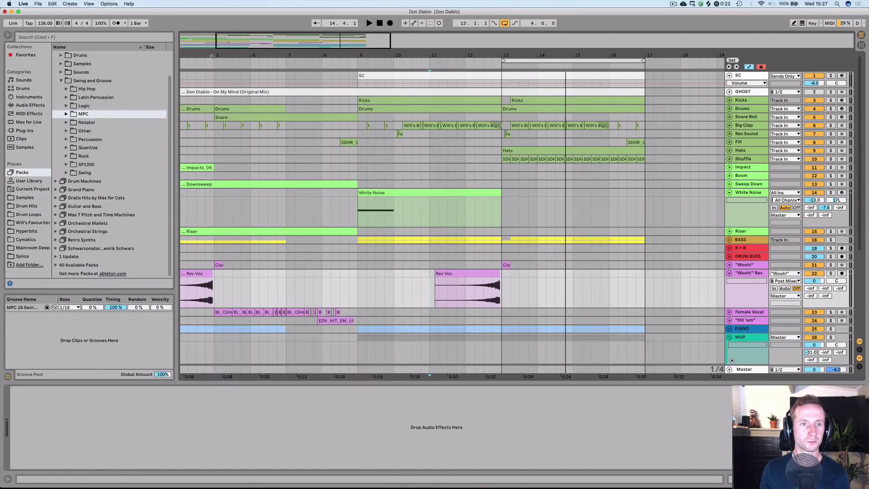
pyautogui.moveTo(211, 56); pyautogui.dragTo(298, 60)
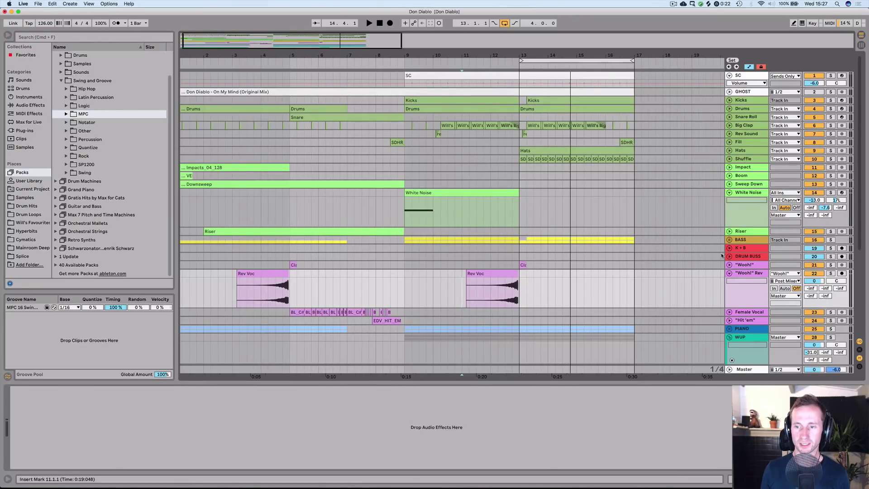
pyautogui.click(729, 273)
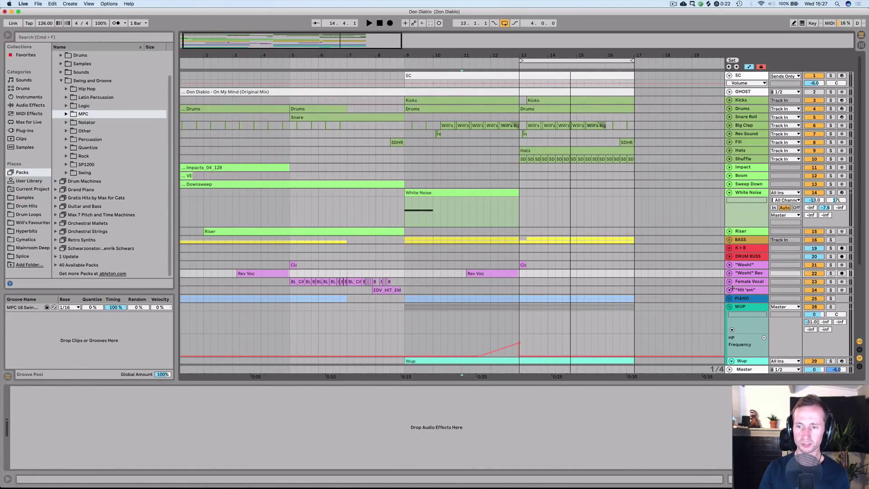
pyautogui.click(729, 307)
# - Zoom out to bars 1–22, play from the start, and expand the PIANO group
pyautogui.click(467, 201)
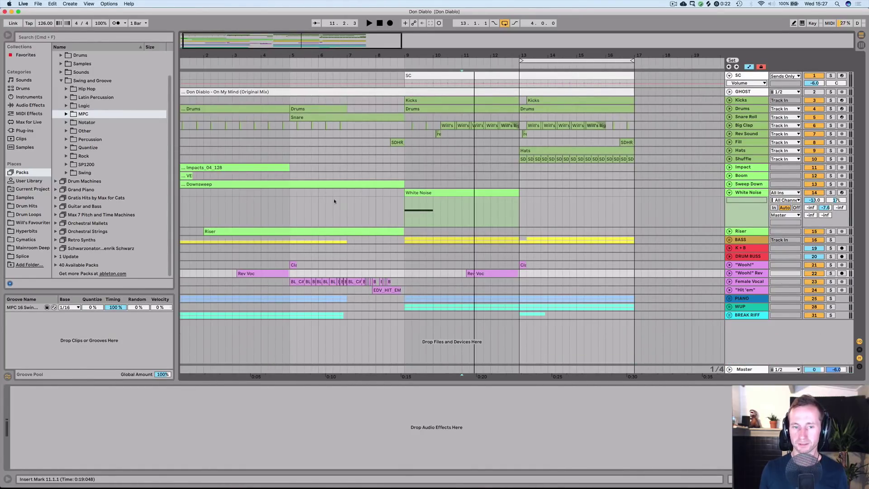
pyautogui.moveTo(236, 54); pyautogui.dragTo(234, 44)
pyautogui.click(214, 299)
pyautogui.press('Home')
pyautogui.press('space')
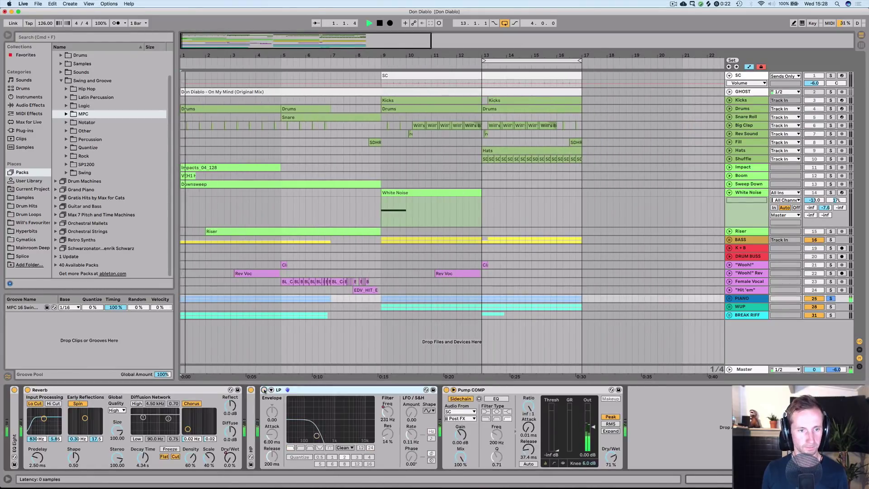
pyautogui.click(729, 298)
pyautogui.scroll(-3, 261, 295)
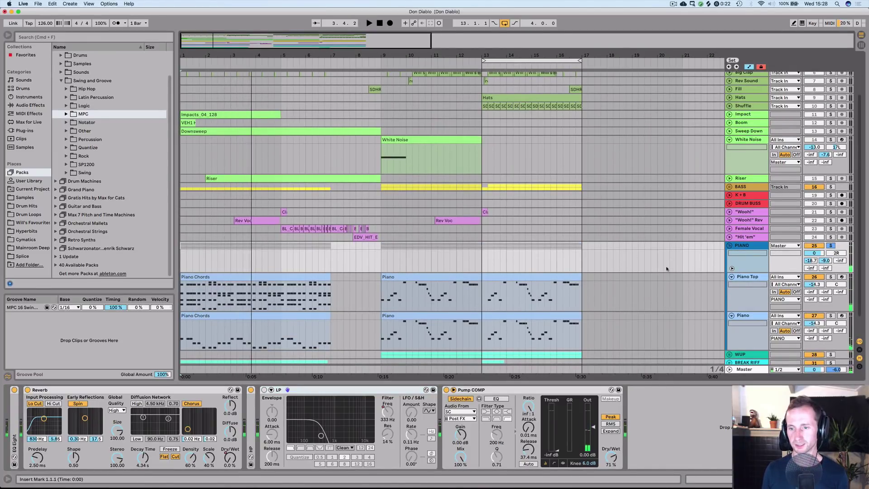
pyautogui.press('space')
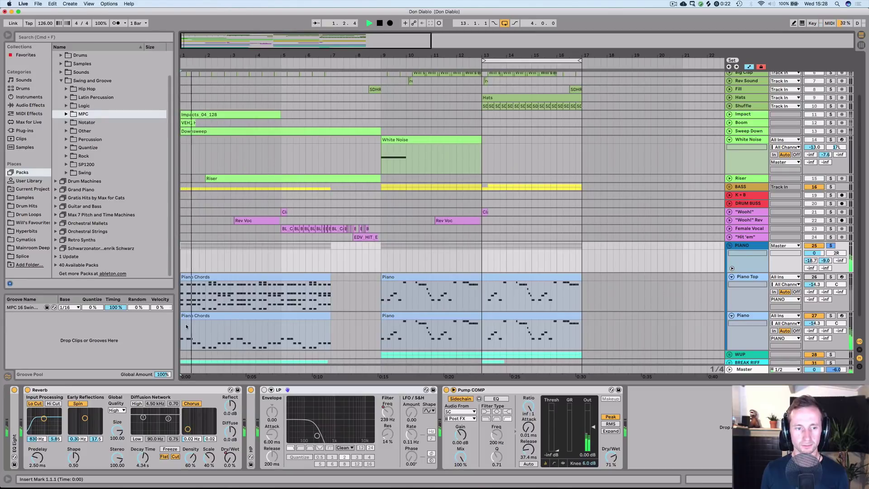
# - Open the Piano Chords clip's notes and select every A#2 note
pyautogui.doubleClick(198, 316)
pyautogui.press('space')
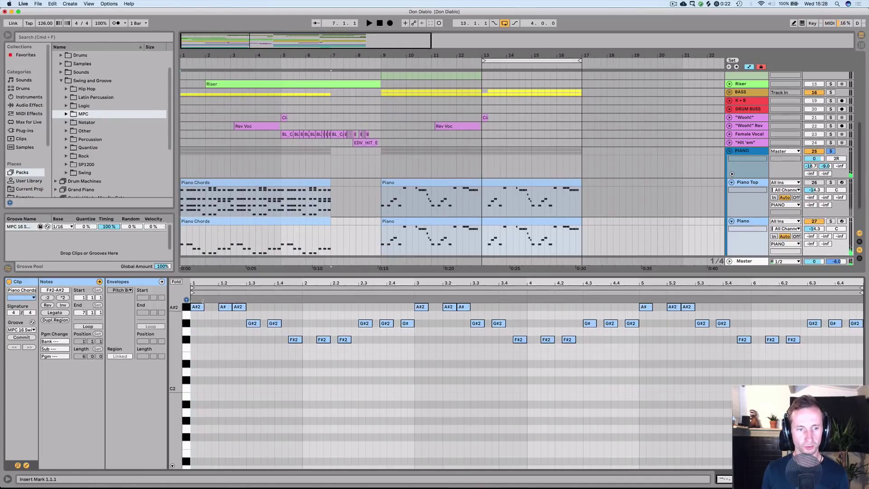
pyautogui.scroll(2, 188, 398)
pyautogui.scroll(1, 185, 366)
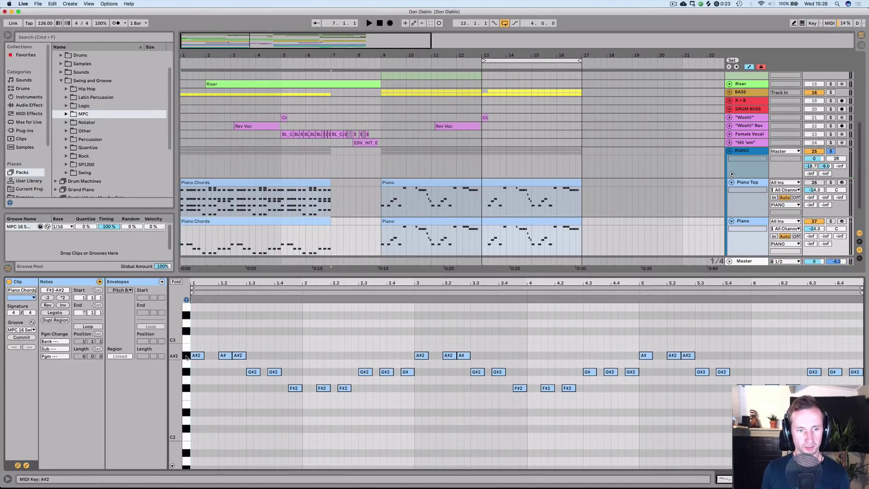
pyautogui.click(186, 356)
pyautogui.scroll(4, 215, 353)
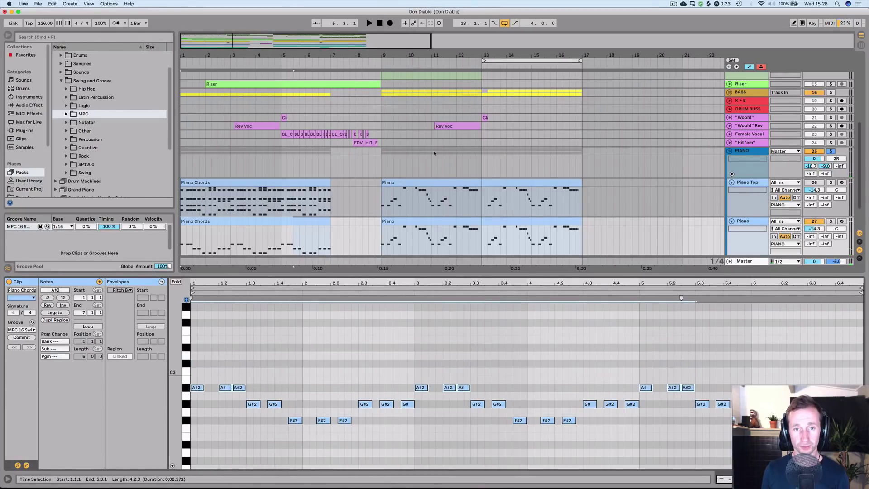
# - Play the Piano clip from bar 9, then the Piano Chords part from bar 1
pyautogui.click(381, 204)
pyautogui.press('space')
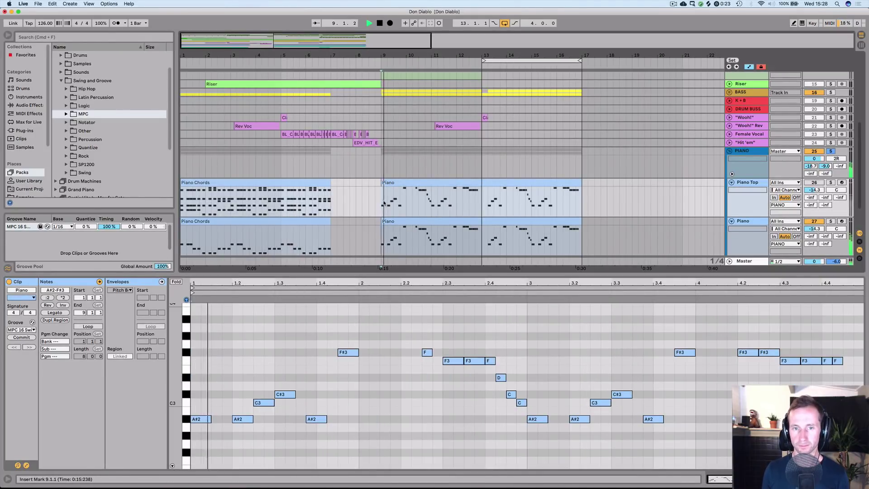
pyautogui.press('space')
pyautogui.click(182, 243)
pyautogui.press('space')
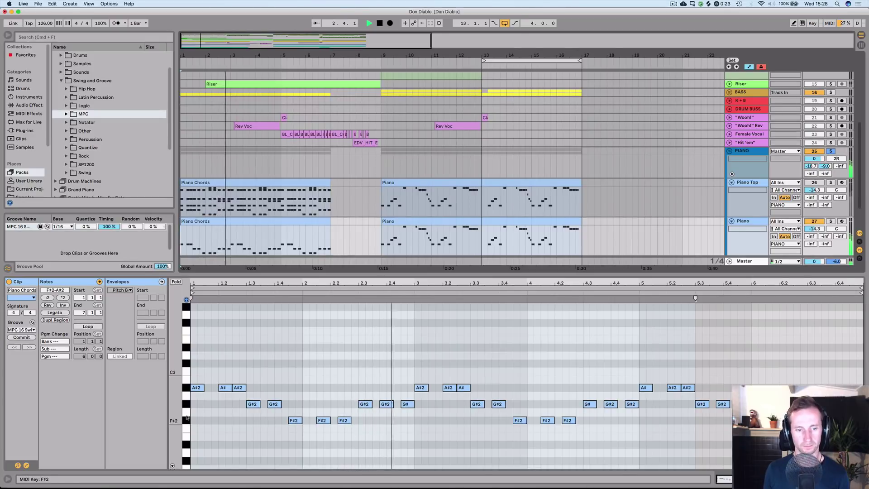
pyautogui.press('space')
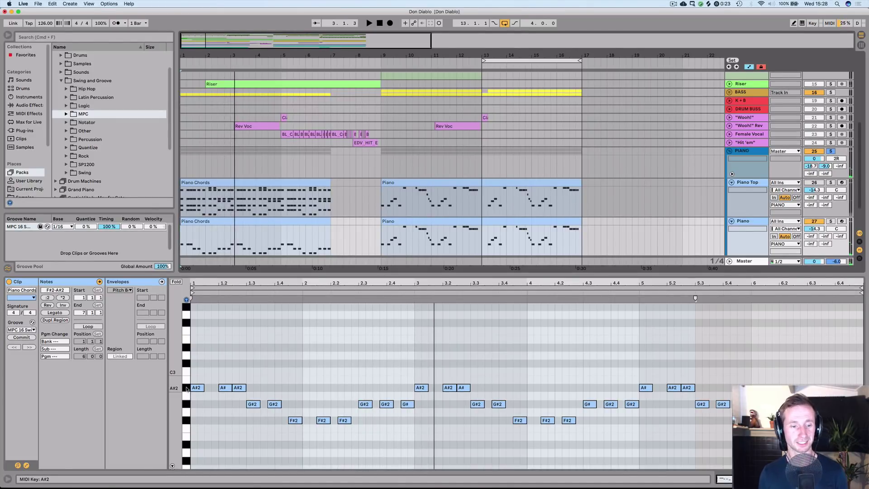
# - Audition A#2 and C#3, replay from bar 1, and show the top Piano Chords clip's chords
pyautogui.click(186, 388)
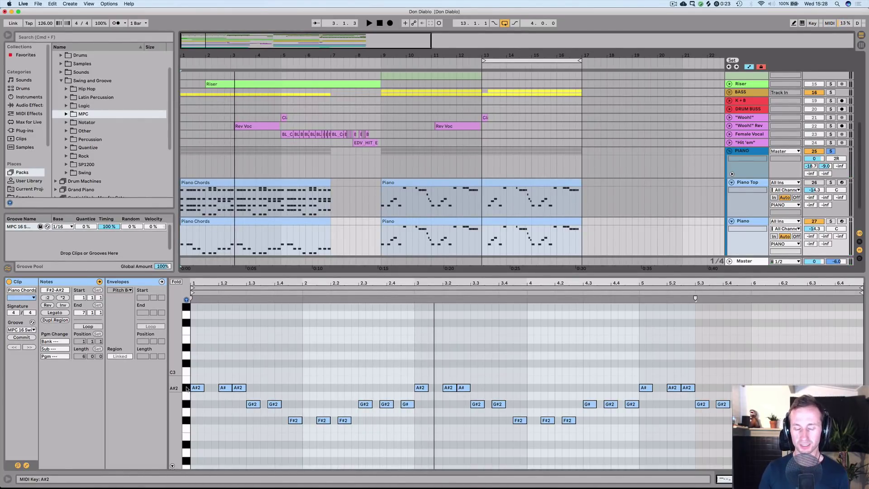
pyautogui.click(187, 364)
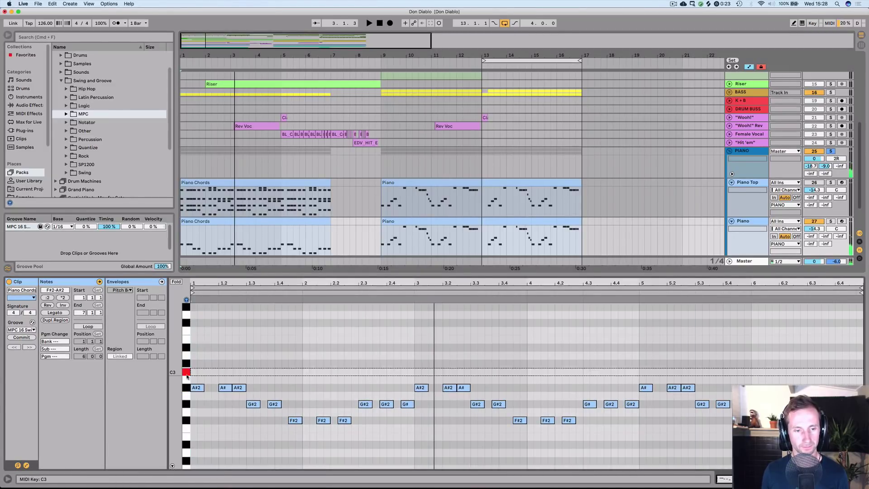
pyautogui.press('space')
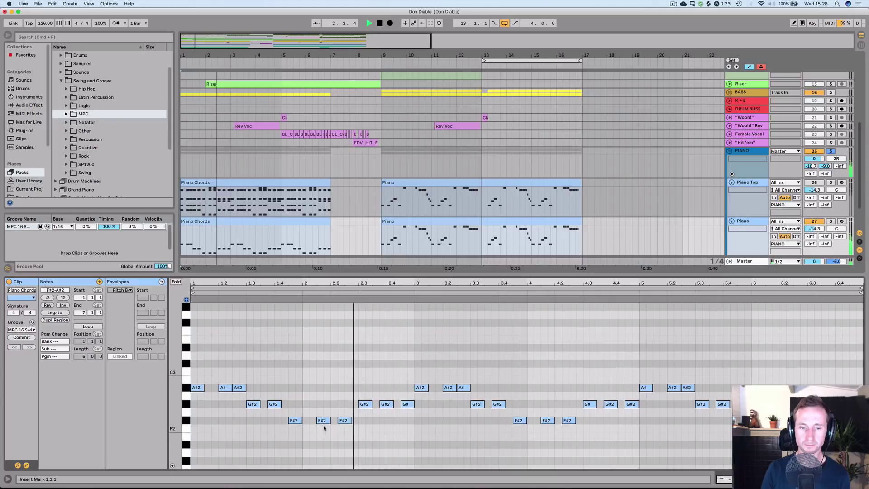
pyautogui.press('space')
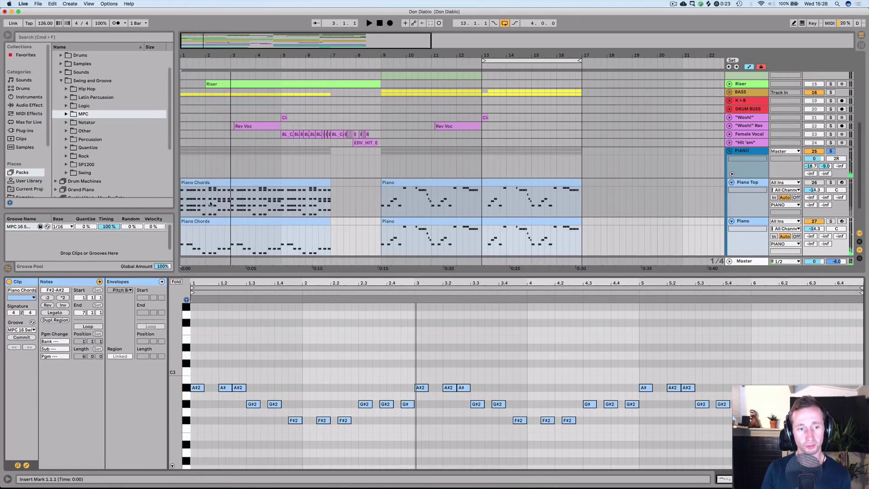
pyautogui.moveTo(198, 374); pyautogui.dragTo(677, 450)
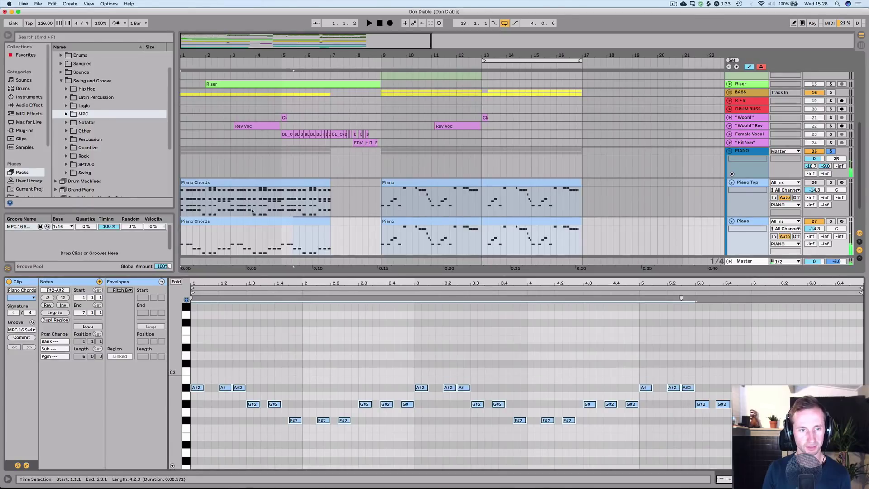
pyautogui.click(214, 187)
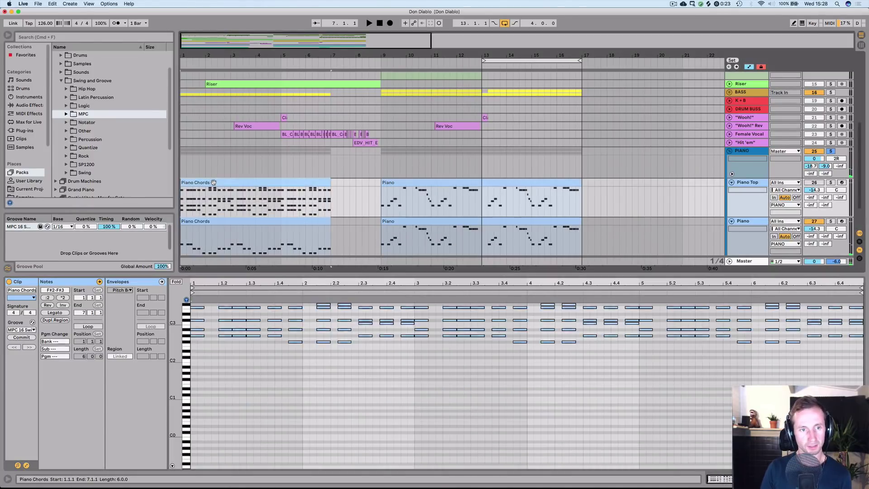
pyautogui.click(830, 183)
pyautogui.press('space')
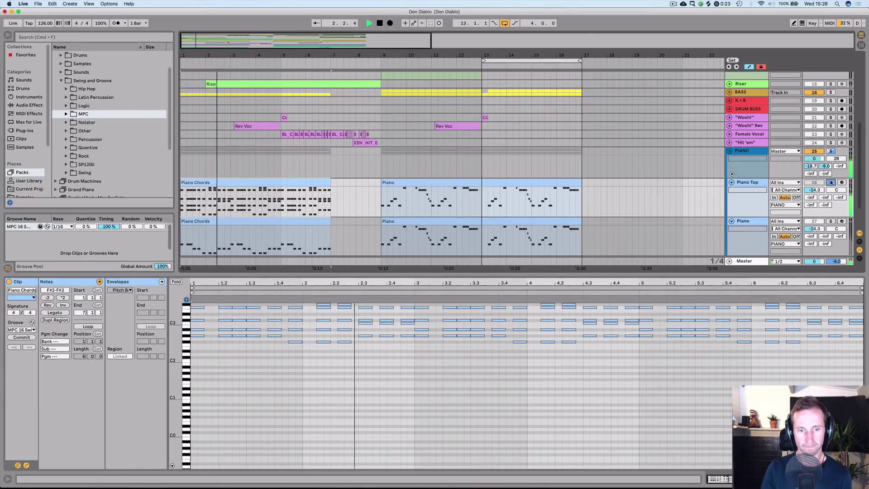
pyautogui.press('space')
pyautogui.click(830, 182)
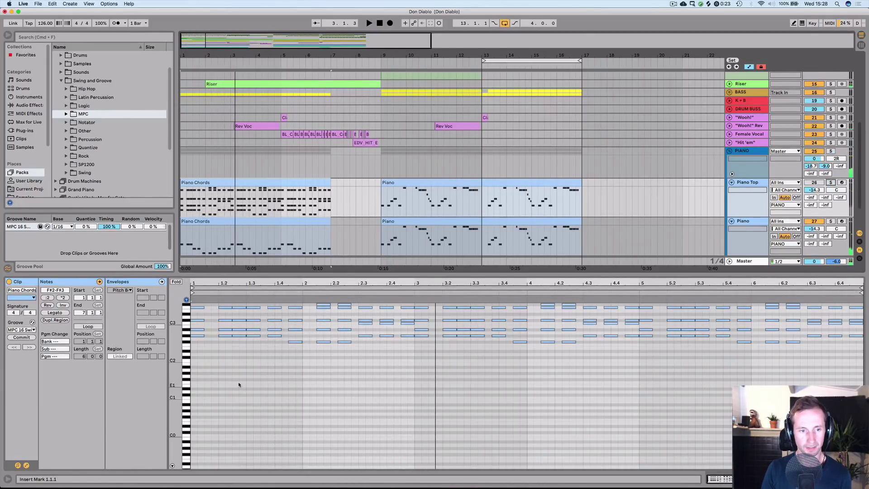
pyautogui.moveTo(192, 364); pyautogui.dragTo(697, 326)
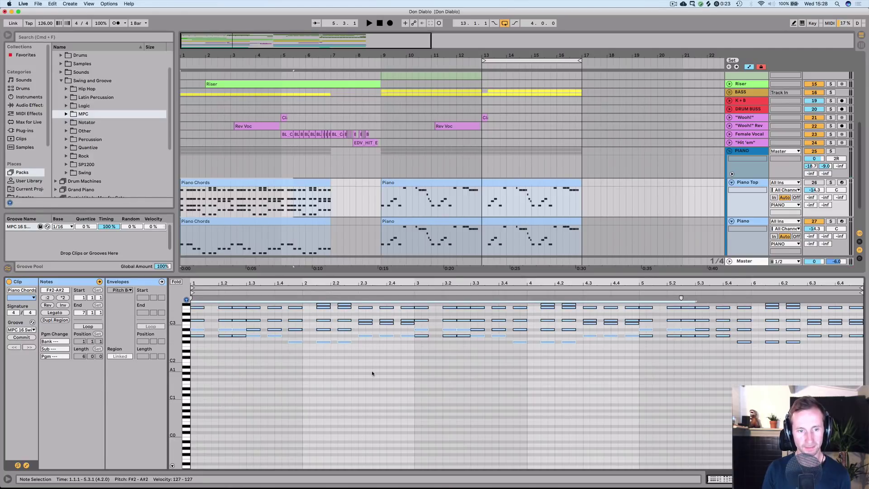
pyautogui.click(283, 347)
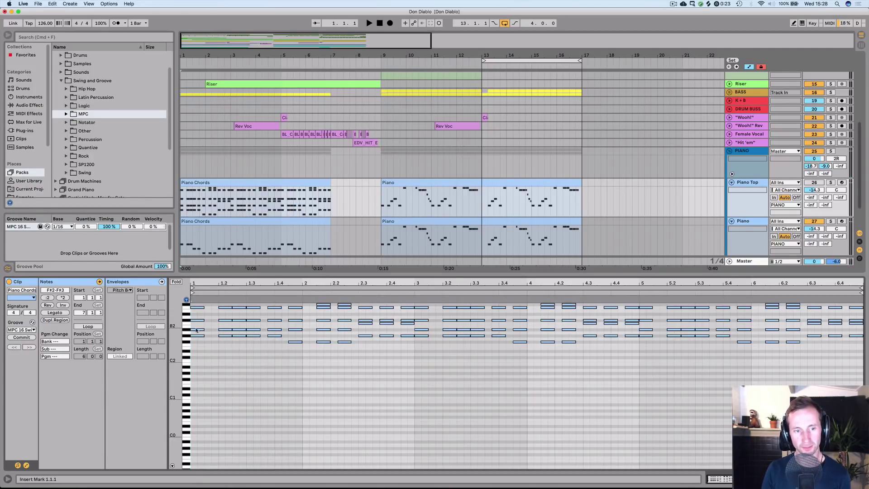
pyautogui.moveTo(186, 337); pyautogui.dragTo(196, 419)
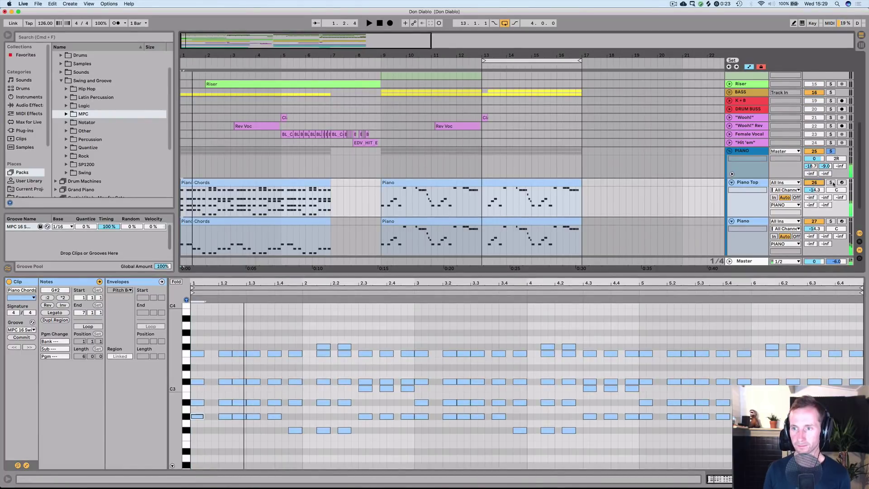
# - Add an F#3 note on the downbeat and toggle Fold on and off
pyautogui.doubleClick(199, 347)
pyautogui.moveTo(200, 348)
pyautogui.mouseDown()
pyautogui.moveTo(200, 407)
pyautogui.moveTo(202, 354)
pyautogui.mouseUp()
pyautogui.moveTo(192, 412)
pyautogui.mouseDown()
pyautogui.moveTo(194, 318)
pyautogui.moveTo(196, 407)
pyautogui.mouseUp()
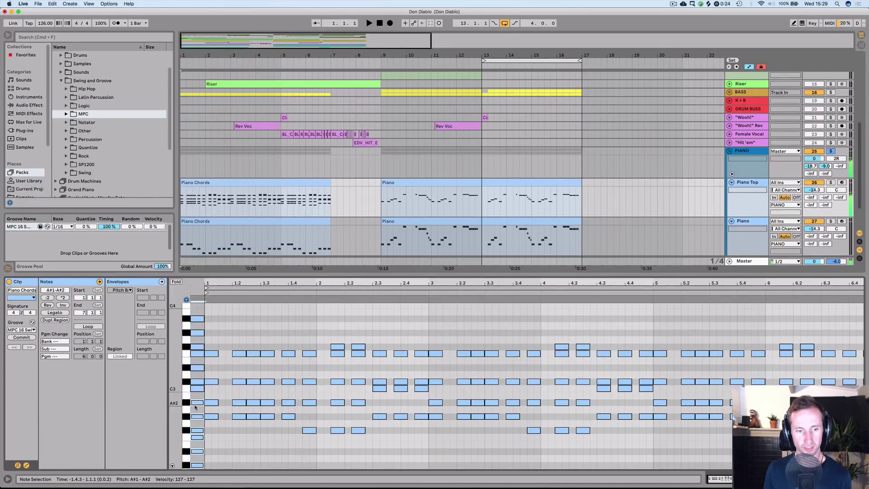
pyautogui.click(176, 281)
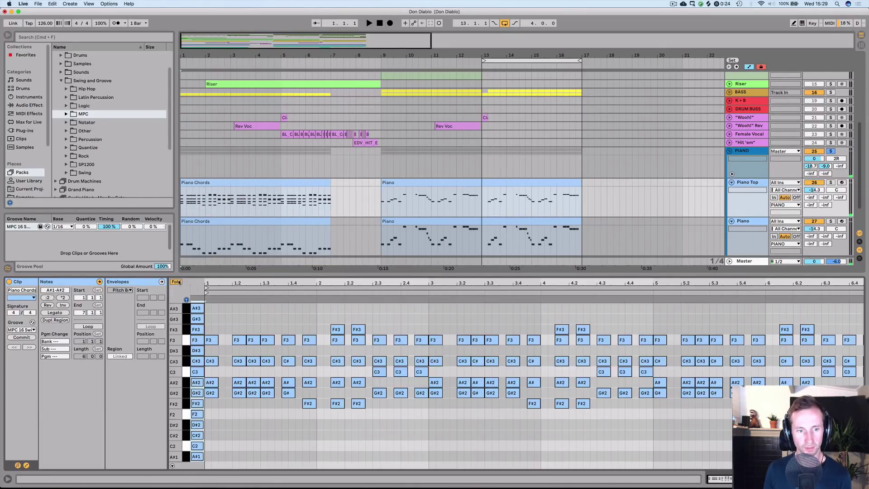
pyautogui.click(213, 407)
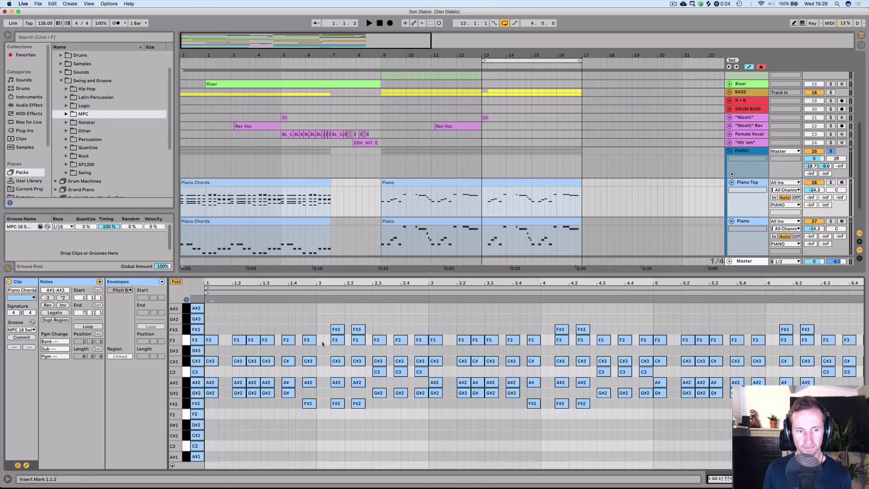
pyautogui.press('f')
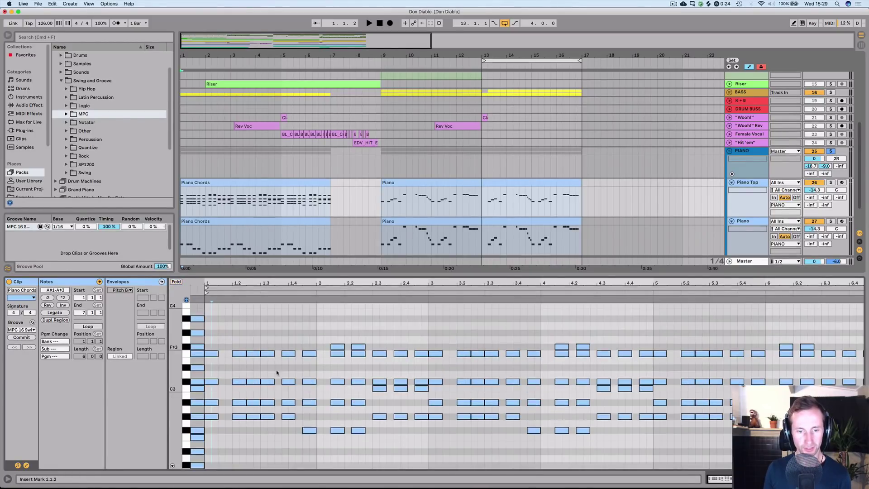
# - Lower the F#2 note at 1.4.3 to E2, raise it back to F#2, and fold the roll
pyautogui.click(308, 431)
pyautogui.moveTo(308, 433); pyautogui.dragTo(308, 447)
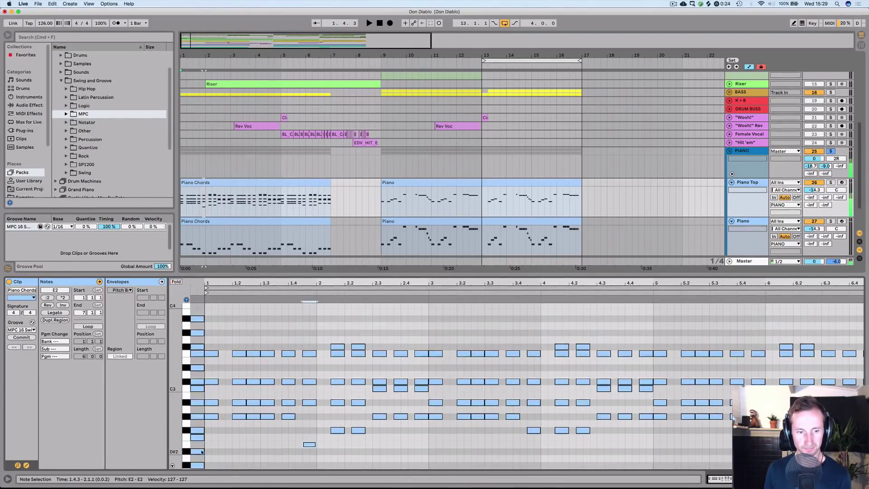
pyautogui.click(181, 282)
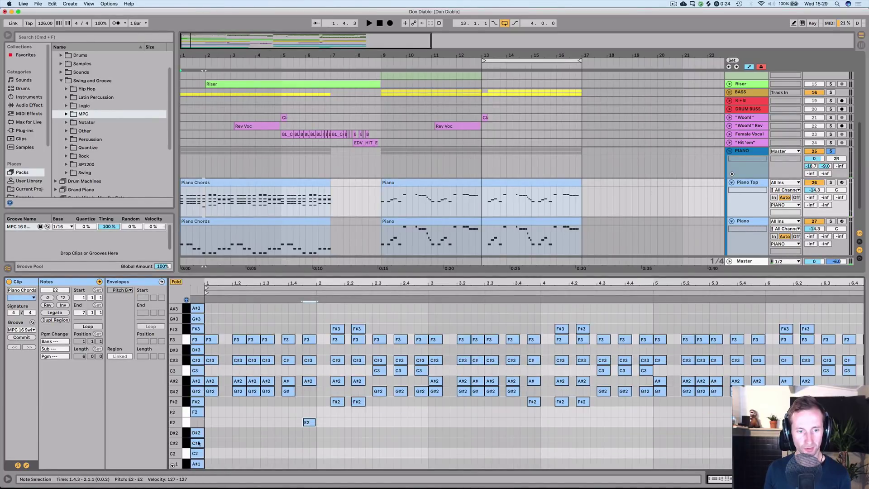
pyautogui.press('Up')
pyautogui.click(176, 282)
pyautogui.click(176, 282)
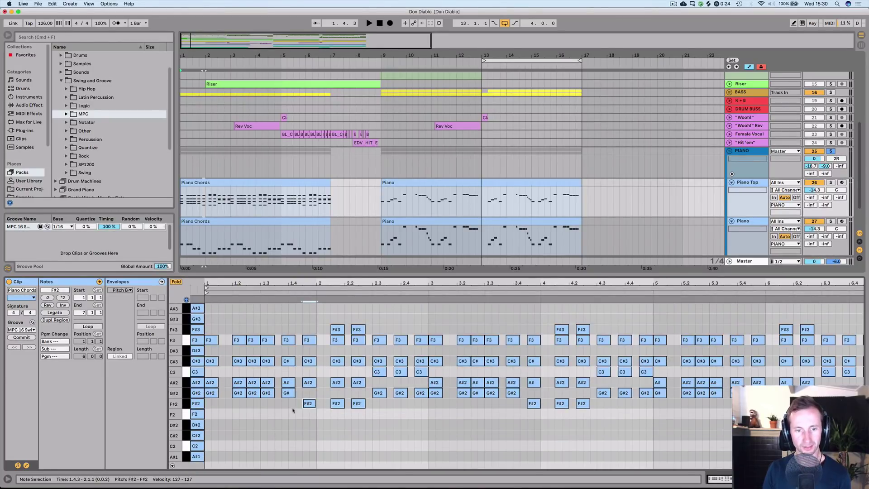
pyautogui.click(210, 415)
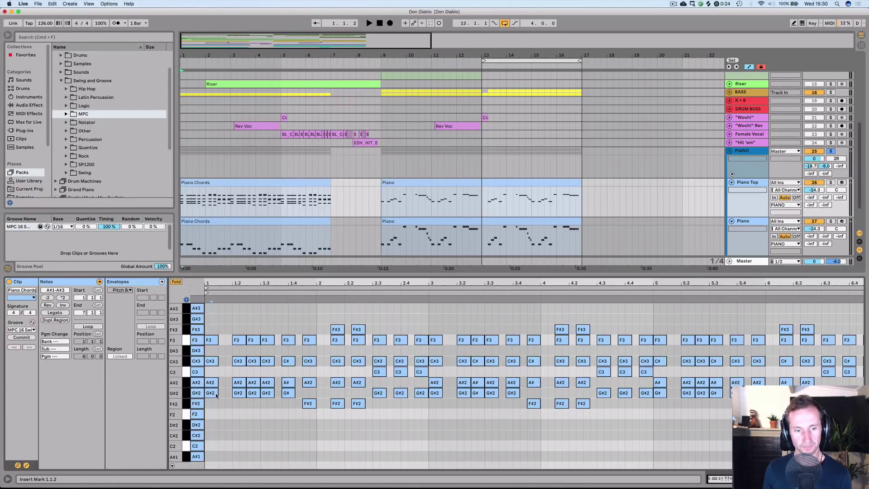
# - Select and delete all chord notes in the Piano Chords clips
pyautogui.click(264, 224)
pyautogui.click(203, 321)
pyautogui.press('super+a')
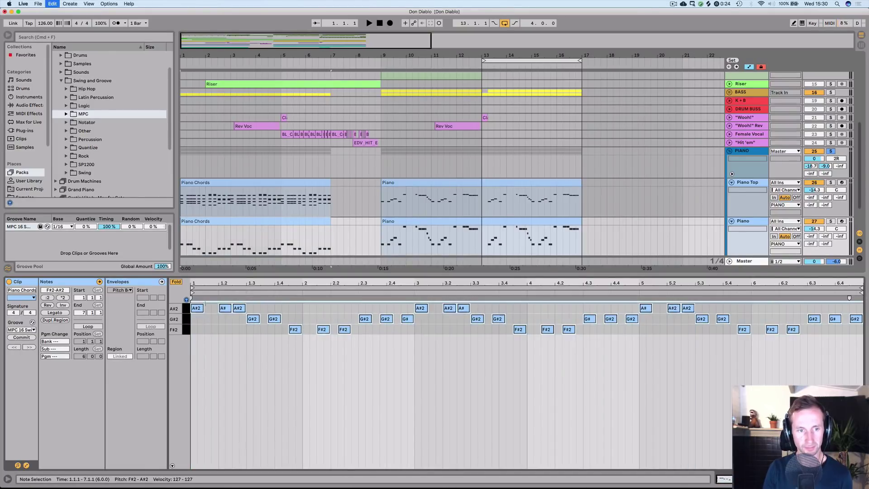
pyautogui.press('Delete')
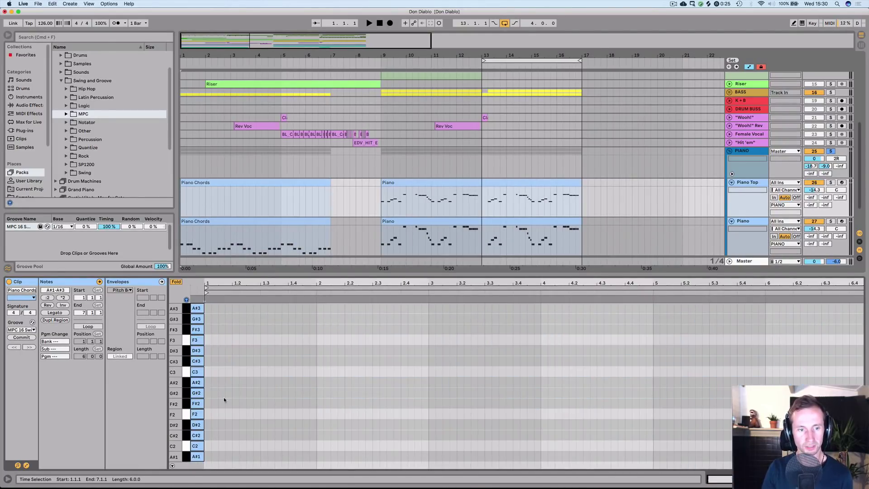
pyautogui.click(221, 388)
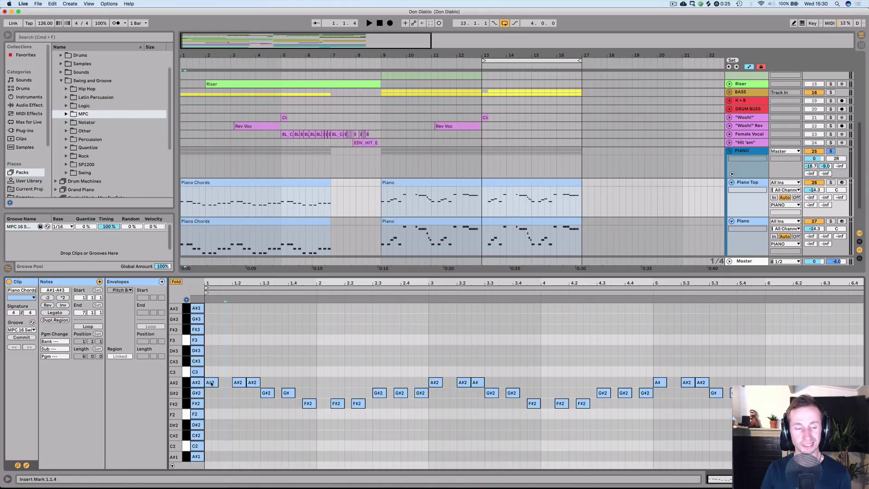
# - Draw C#3 and F3 stab notes at the start of bar 1 and at beat 1.2
pyautogui.click(211, 383)
pyautogui.doubleClick(210, 361)
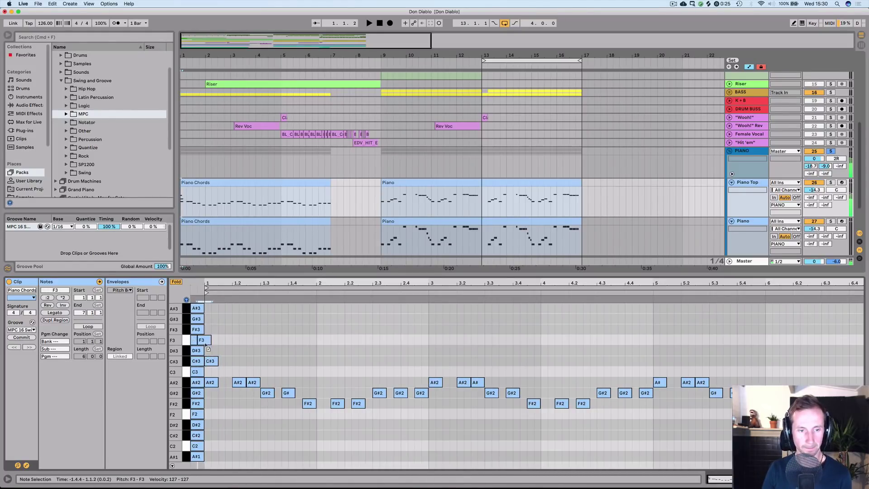
pyautogui.doubleClick(211, 340)
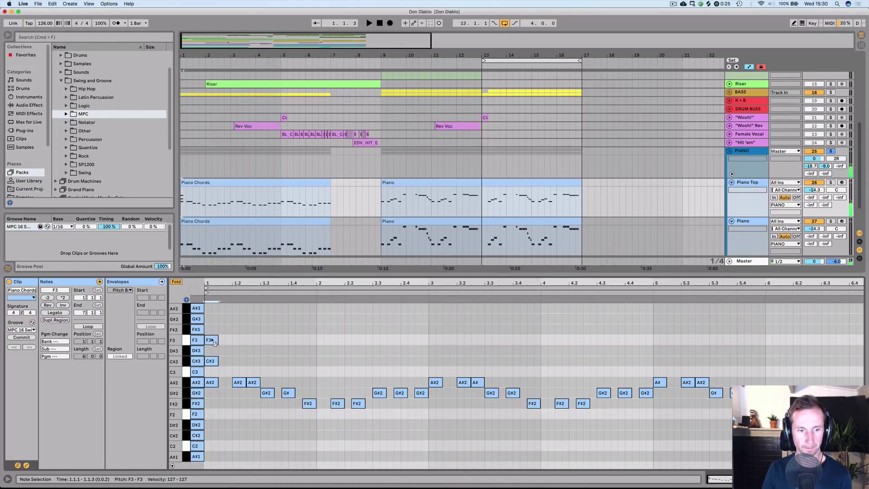
pyautogui.doubleClick(238, 360)
pyautogui.doubleClick(239, 340)
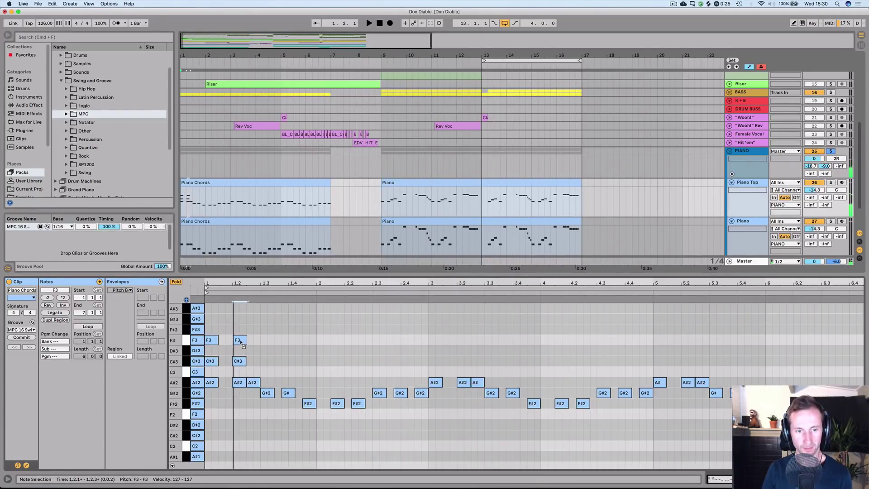
pyautogui.moveTo(240, 341); pyautogui.dragTo(216, 322)
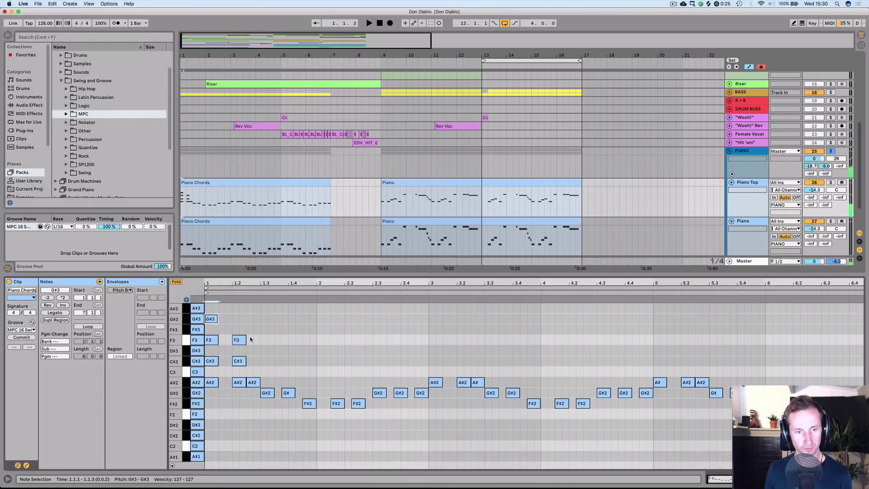
# - Paste a G#3 note at beat 1.2, play, and add C#3 and G#3 to the second stab
pyautogui.press('super+c')
pyautogui.click(240, 347)
pyautogui.press('super+v')
pyautogui.press('space')
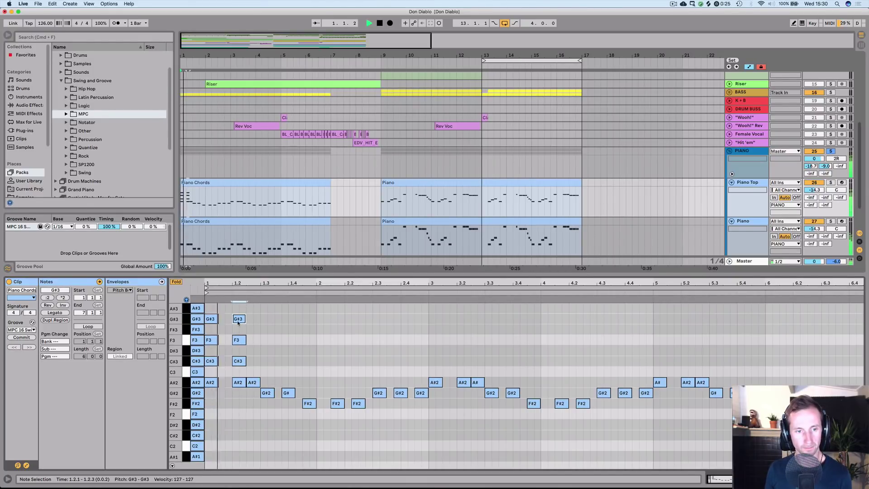
pyautogui.doubleClick(252, 361)
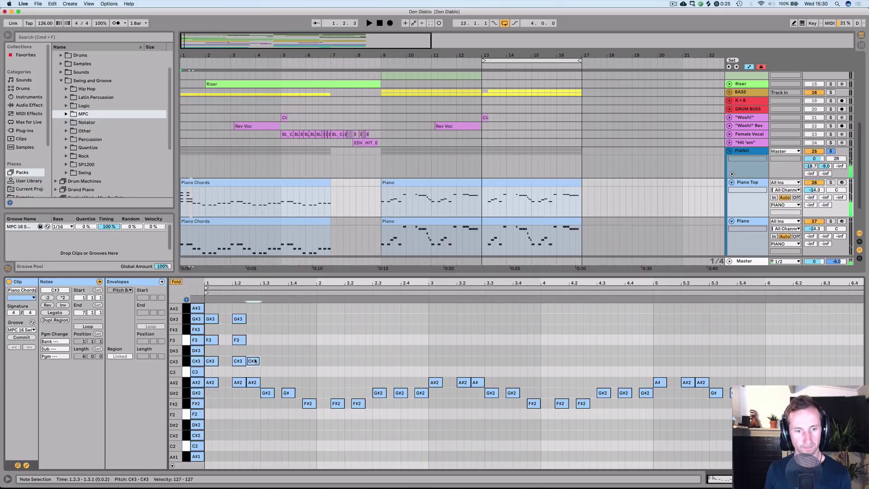
pyautogui.doubleClick(253, 340)
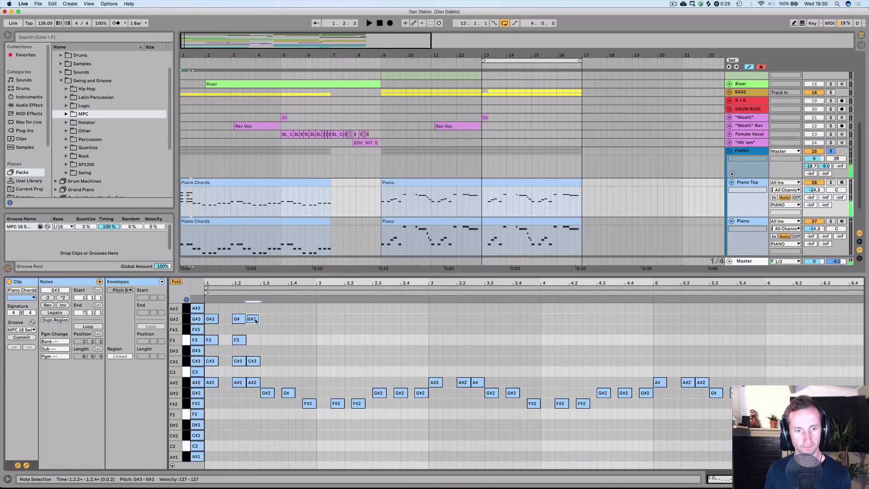
# - Shift the G#3 stab notes down an octave, then undo to the original octave
pyautogui.press('super+z')
pyautogui.click(209, 315)
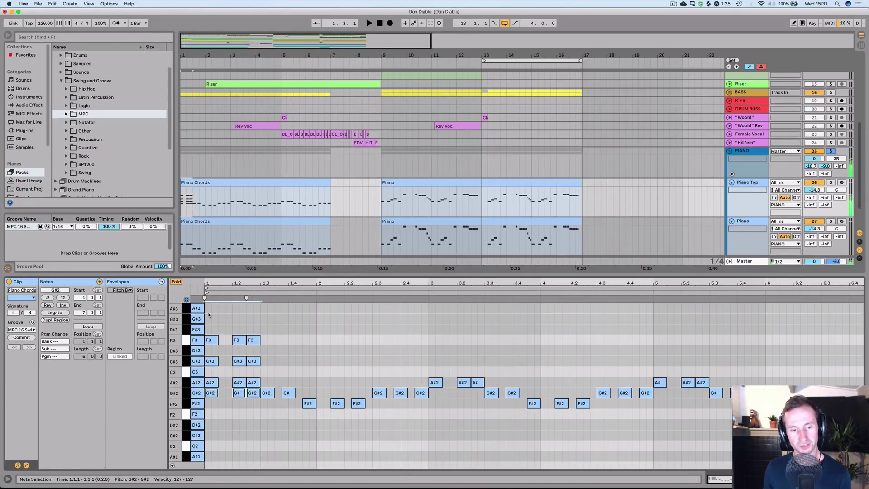
pyautogui.hotkey('shift', 'Down')
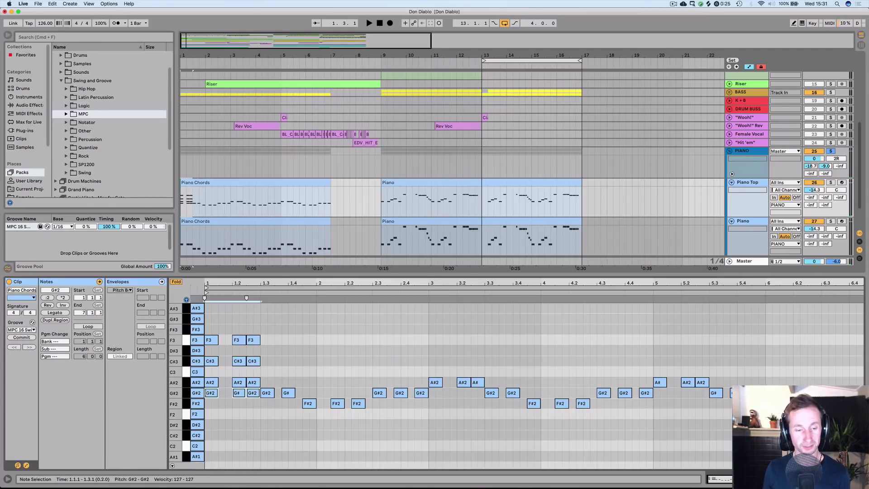
pyautogui.press('space')
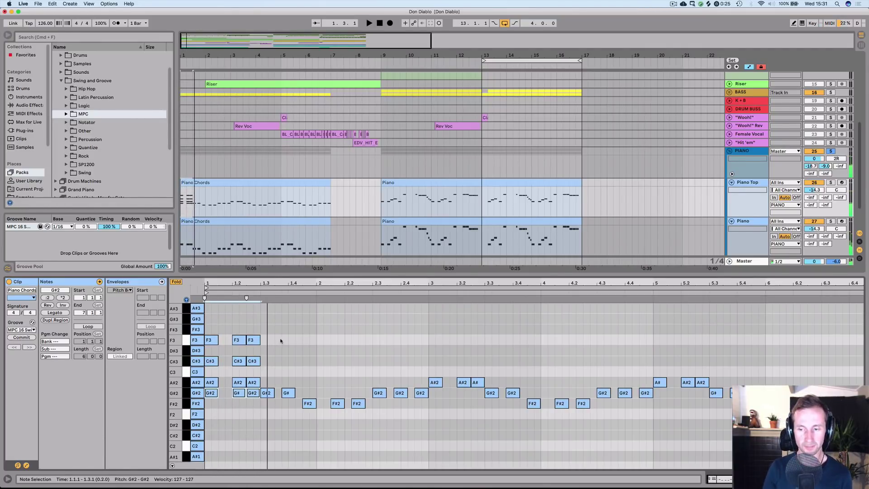
pyautogui.press('super+z')
pyautogui.press('super+z')
pyautogui.press('super+z')
pyautogui.press('super+z')
pyautogui.press('super+z')
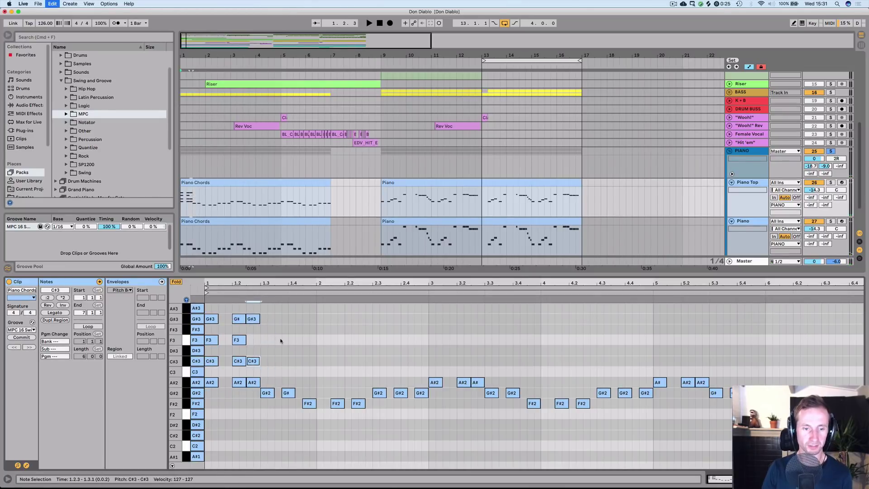
pyautogui.press('super+z')
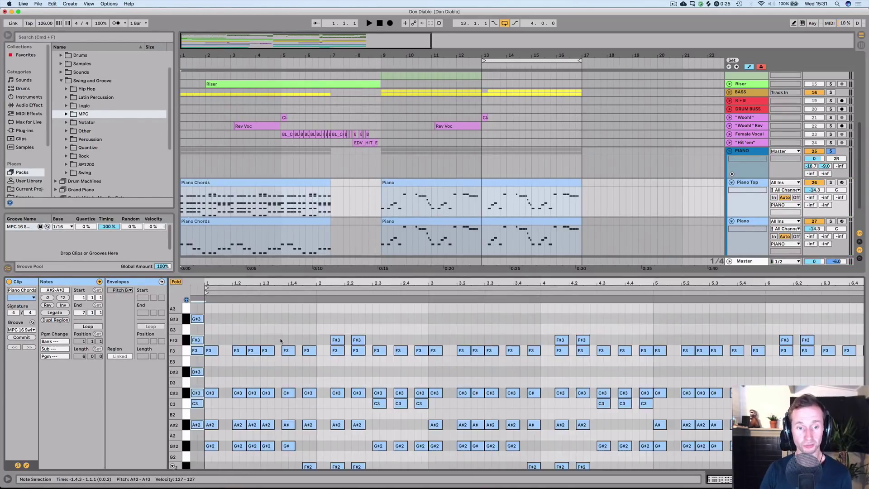
# - Restore and play the full chord pattern, deselect, and show the JYKD_one_shot_piano_1 sampler
pyautogui.press('super+a')
pyautogui.press('space')
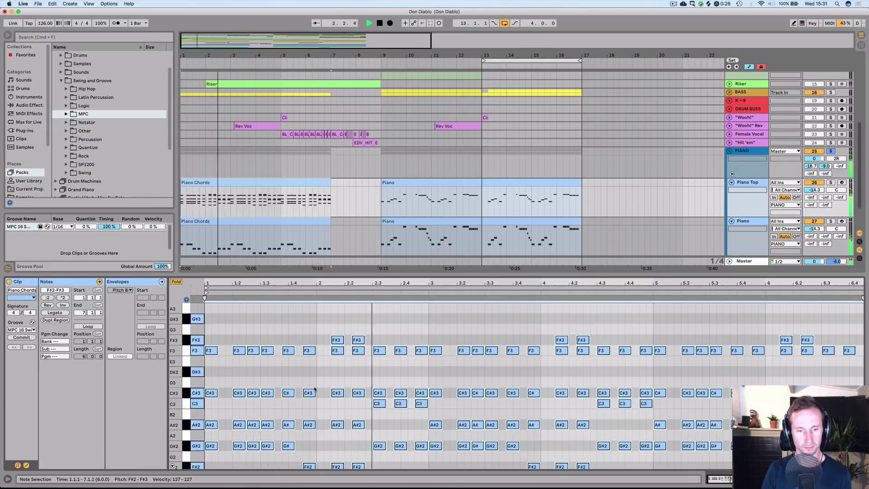
pyautogui.click(424, 333)
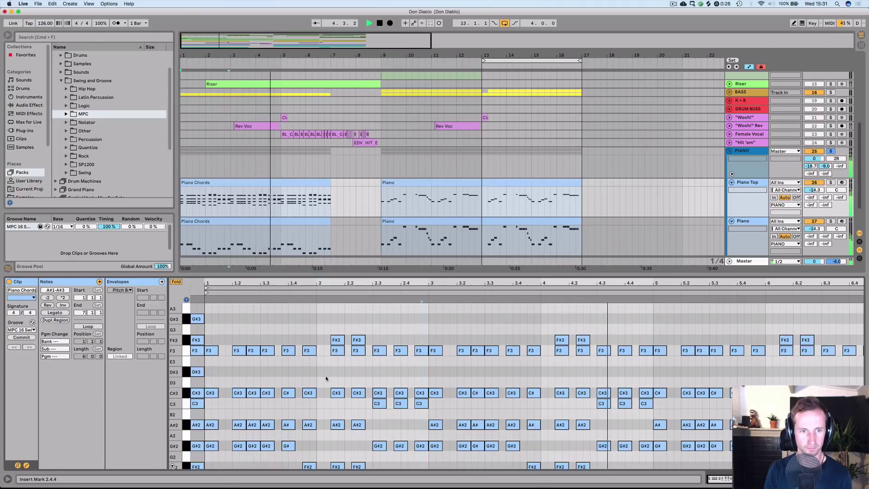
pyautogui.hotkey('shift', 'Tab')
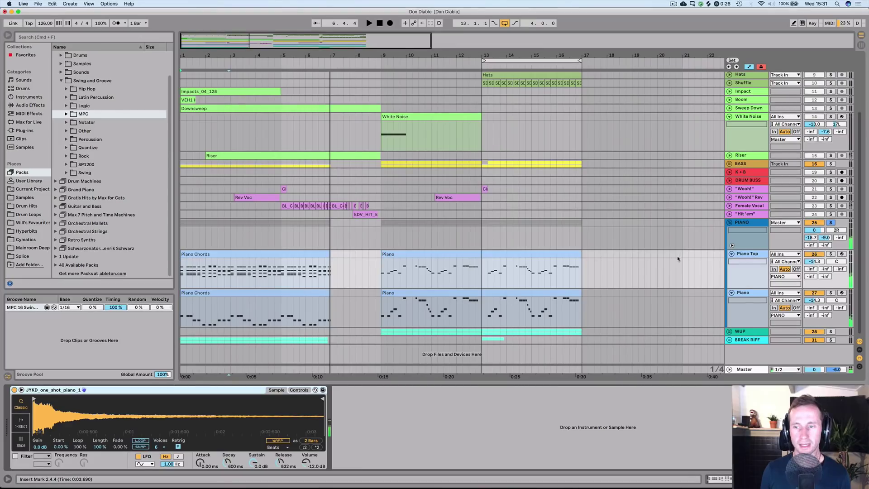
# - Unfold BASS and toggle the Mid Bass low-pass filter off and back on while playing
pyautogui.click(729, 164)
pyautogui.click(746, 163)
pyautogui.press('space')
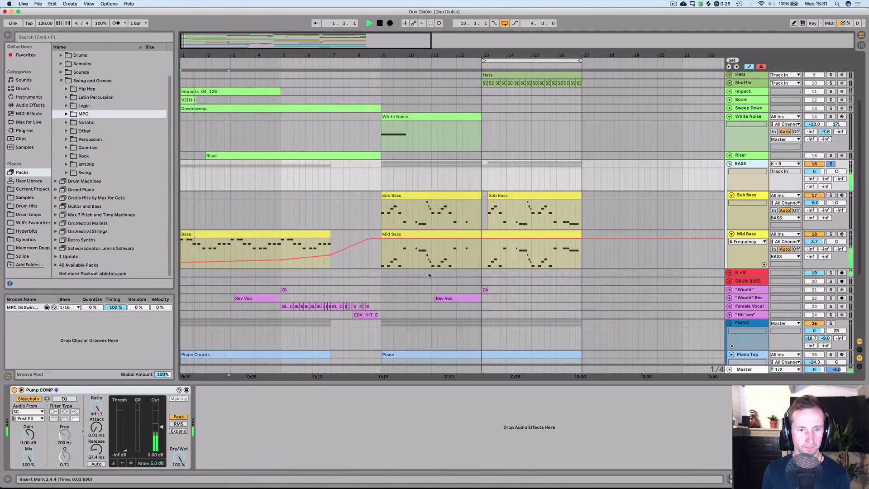
pyautogui.click(745, 234)
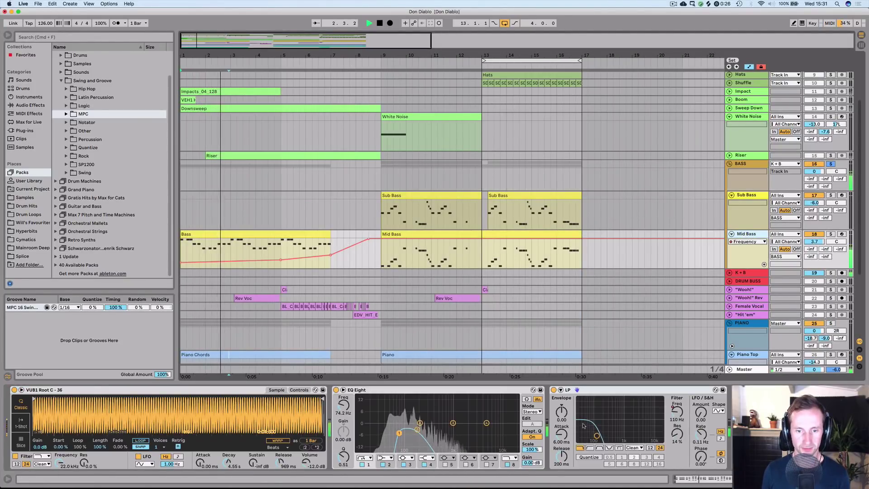
pyautogui.click(553, 389)
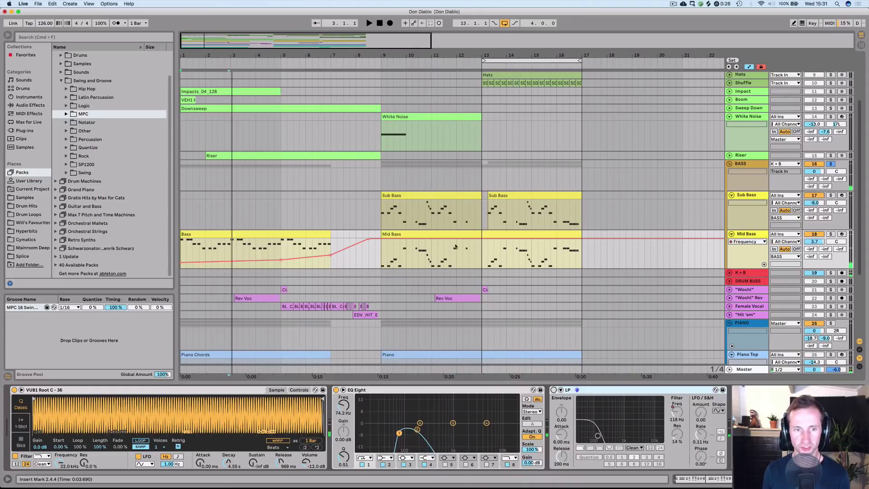
pyautogui.press('space')
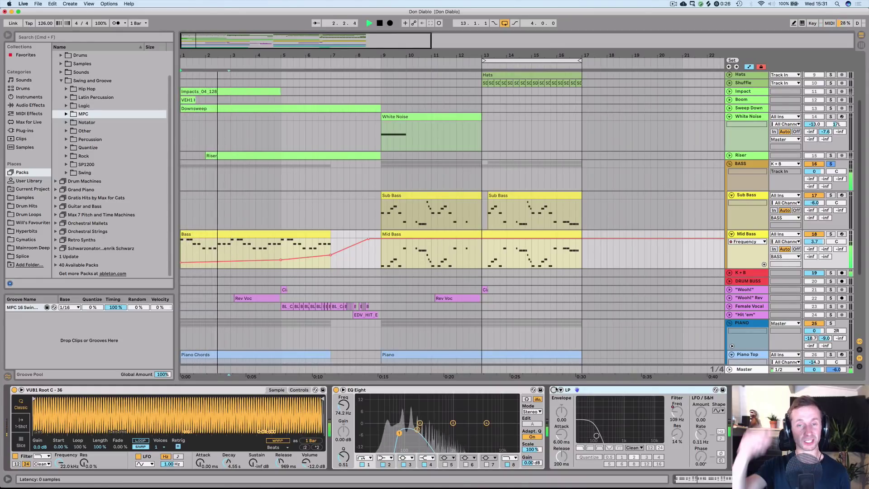
pyautogui.click(553, 390)
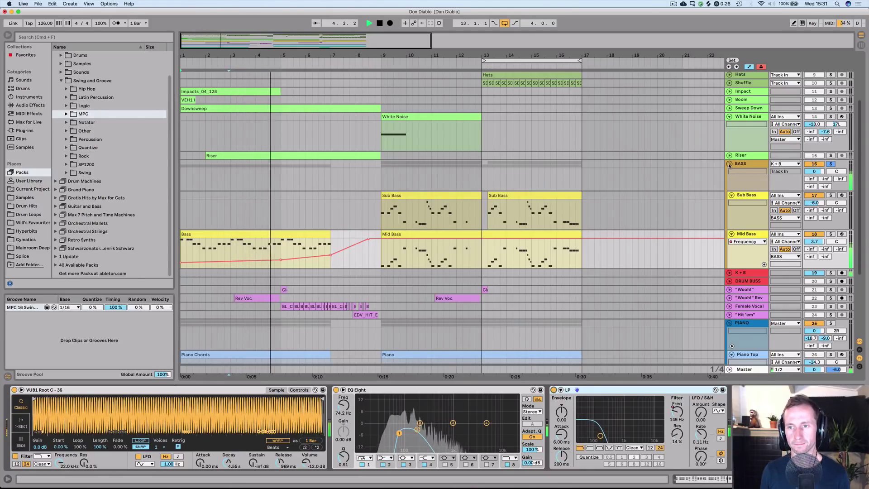
# - Unsolo the BASS group, replay, and fold the BASS and PIANO groups
pyautogui.click(831, 164)
pyautogui.press('space')
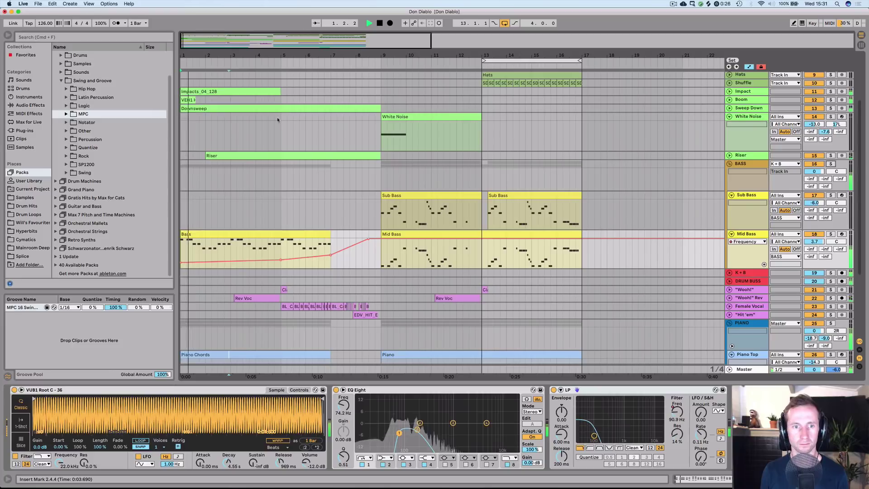
pyautogui.click(729, 164)
pyautogui.click(729, 222)
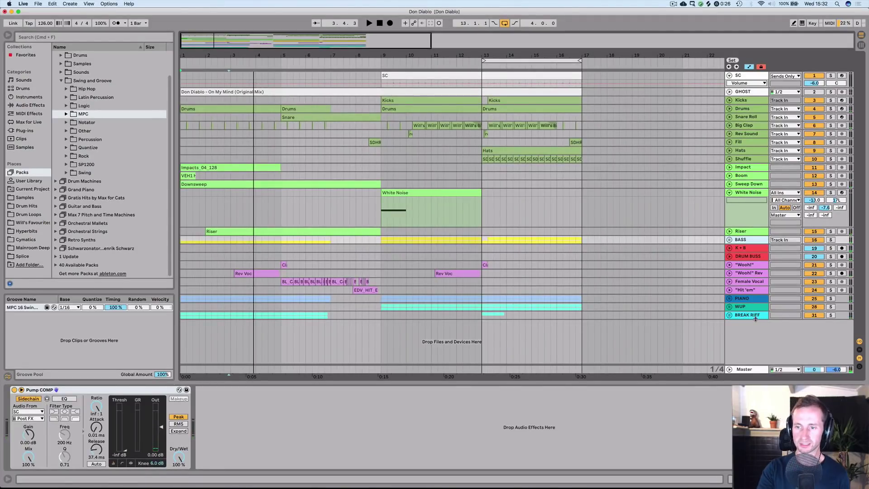
# - Unfold and solo BREAK RIFF, play from bar 9, and show the upper Break Riff's Eastern Fifth and Heavy chain
pyautogui.click(754, 315)
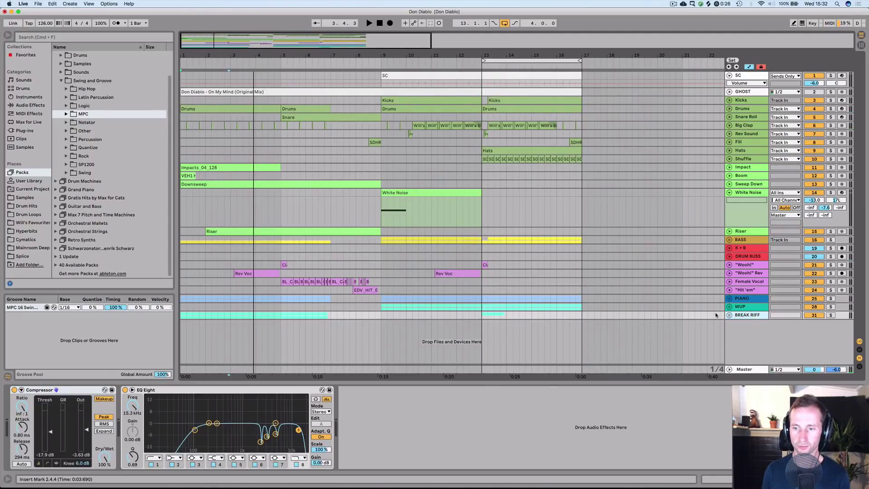
pyautogui.click(728, 315)
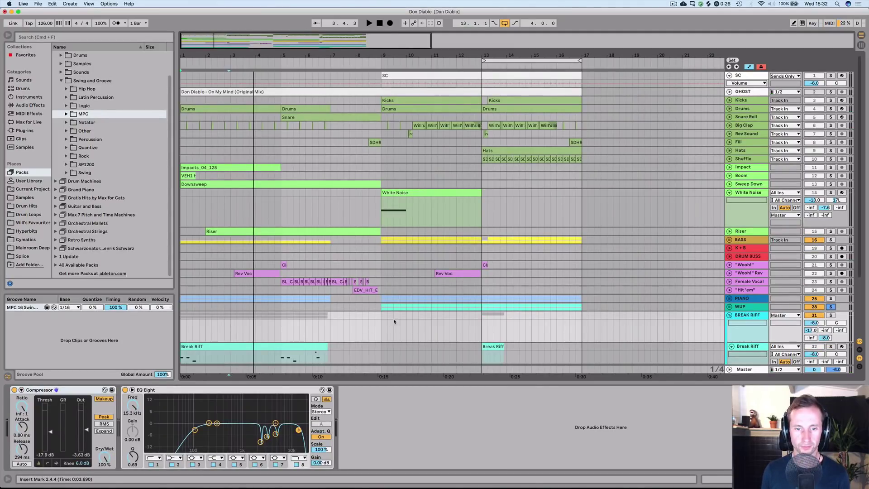
pyautogui.press('space')
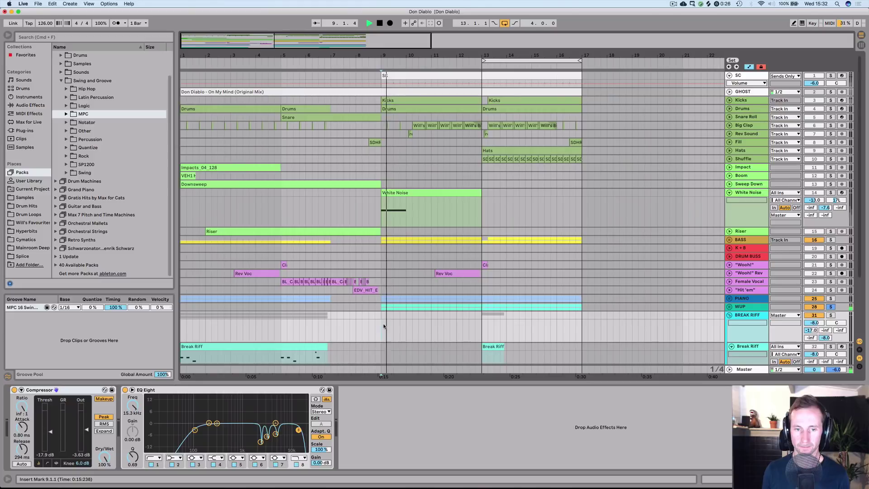
pyautogui.scroll(-3, 383, 326)
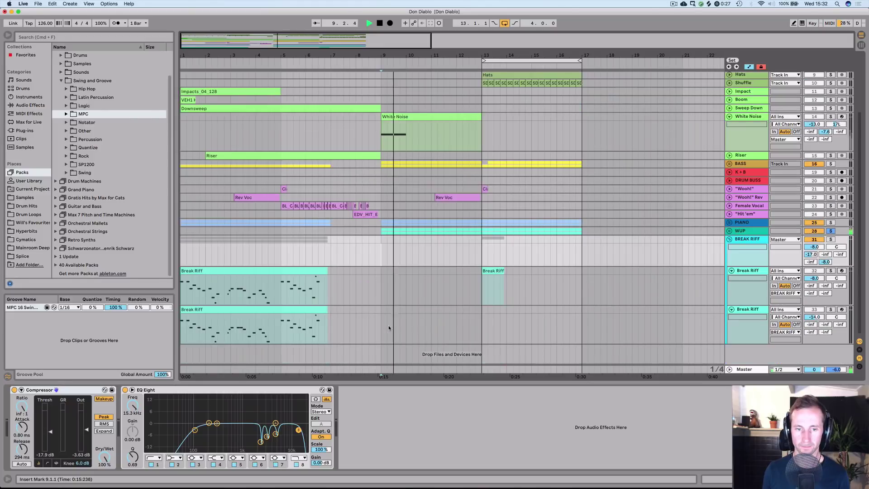
pyautogui.click(831, 240)
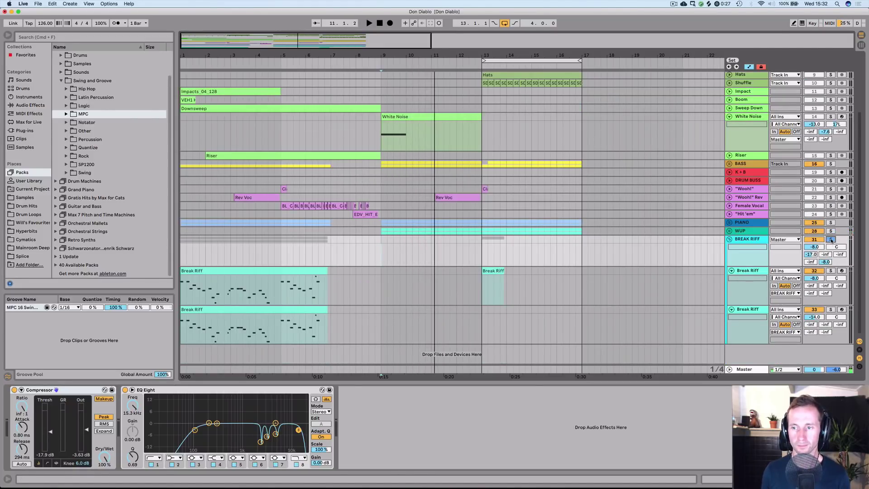
pyautogui.click(753, 272)
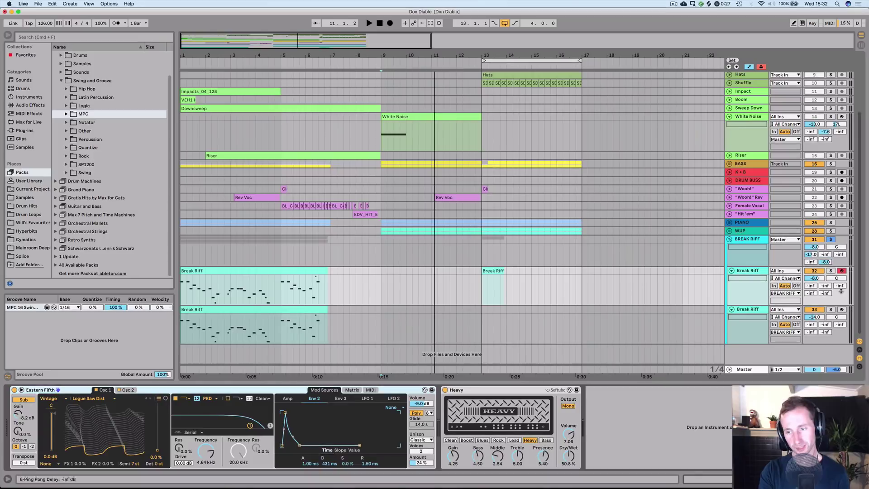
pyautogui.click(747, 310)
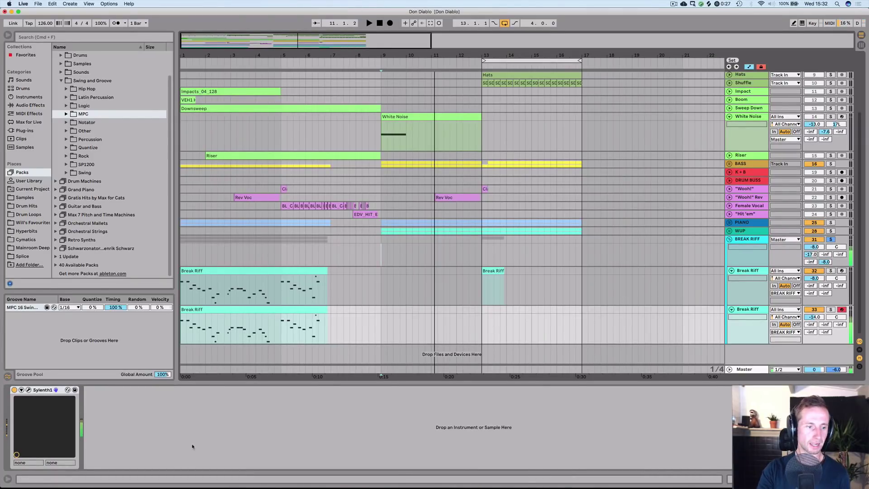
pyautogui.click(28, 390)
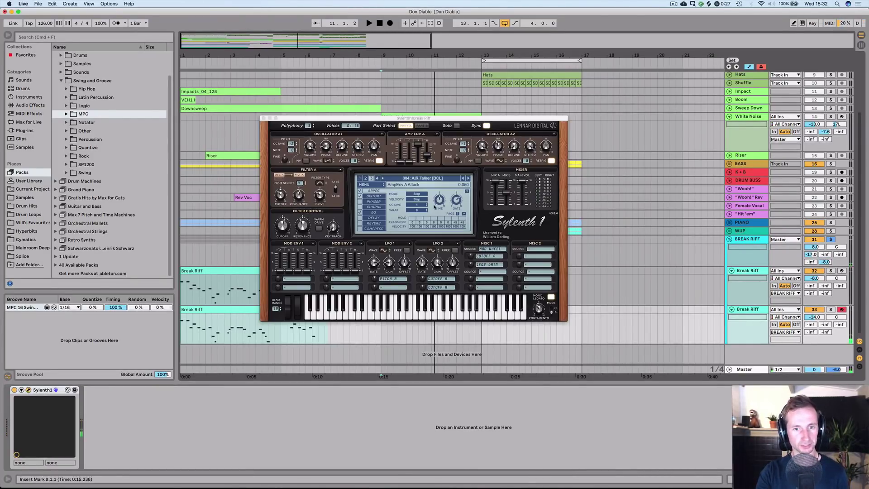
pyautogui.click(359, 196)
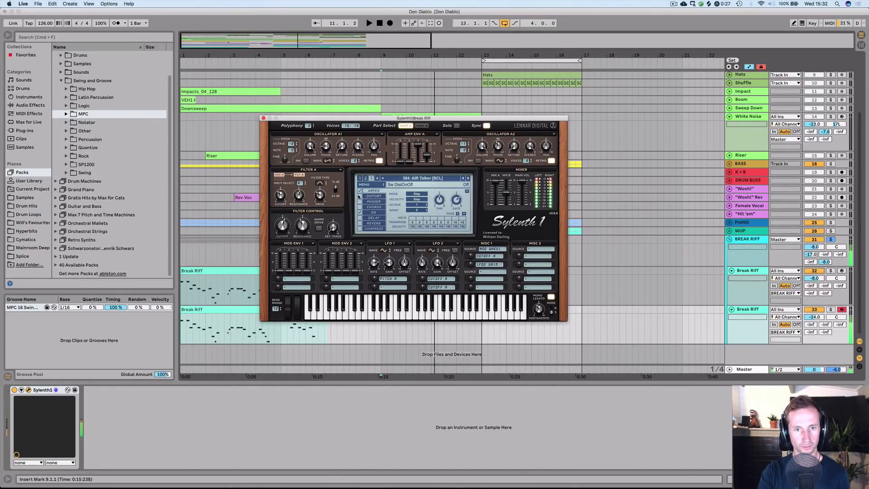
pyautogui.click(263, 118)
pyautogui.click(760, 270)
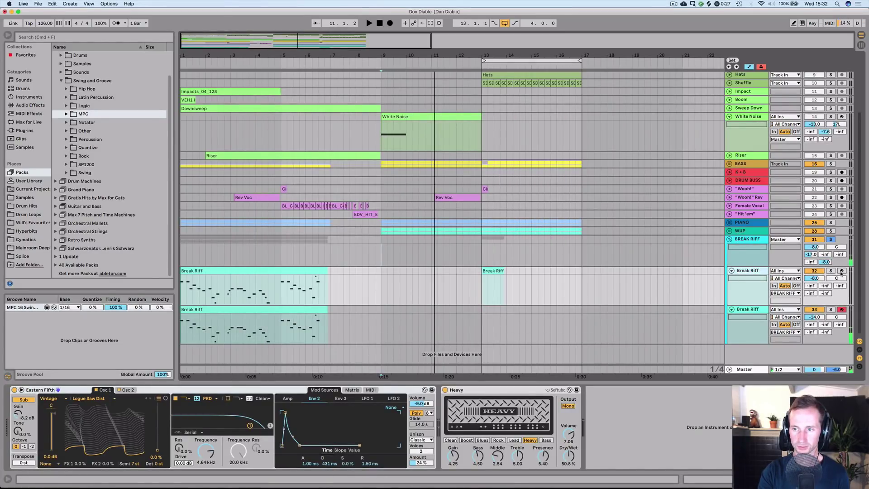
pyautogui.click(445, 389)
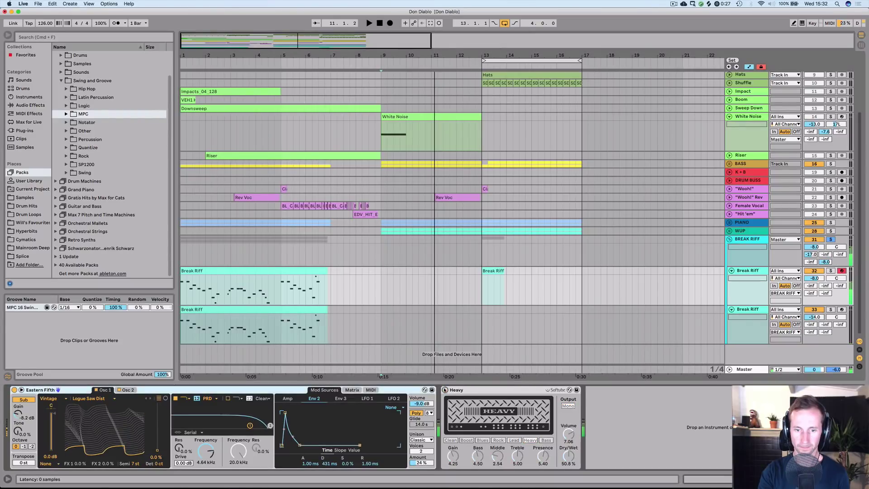
pyautogui.click(445, 390)
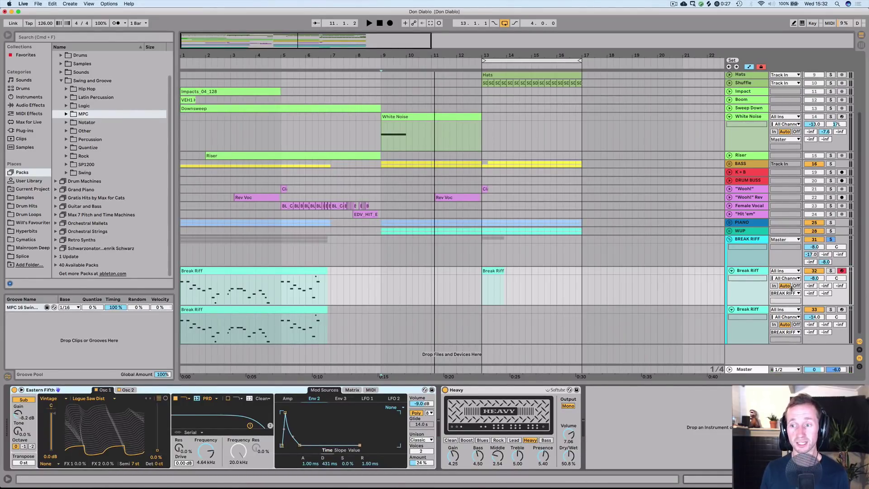
pyautogui.press('space')
pyautogui.press('space')
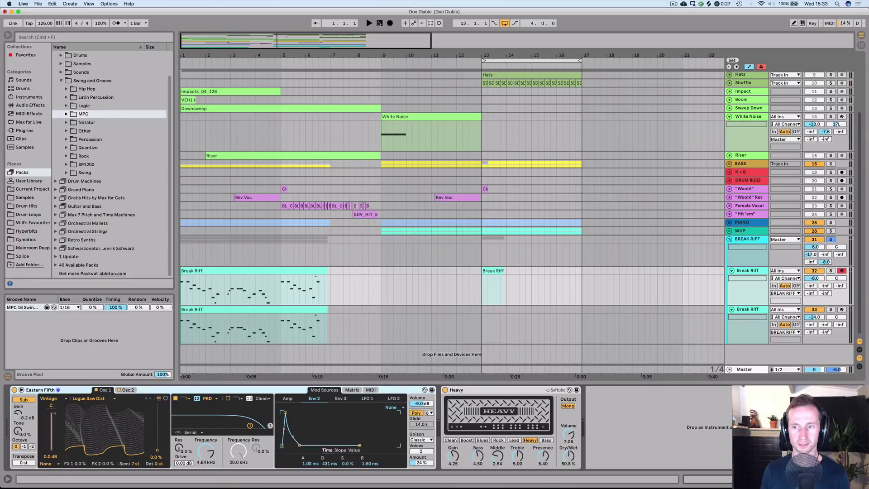
# - Play the song with the BREAK RIFF group selected and A/B its Compressor, leaving it on
pyautogui.press('space')
pyautogui.click(751, 242)
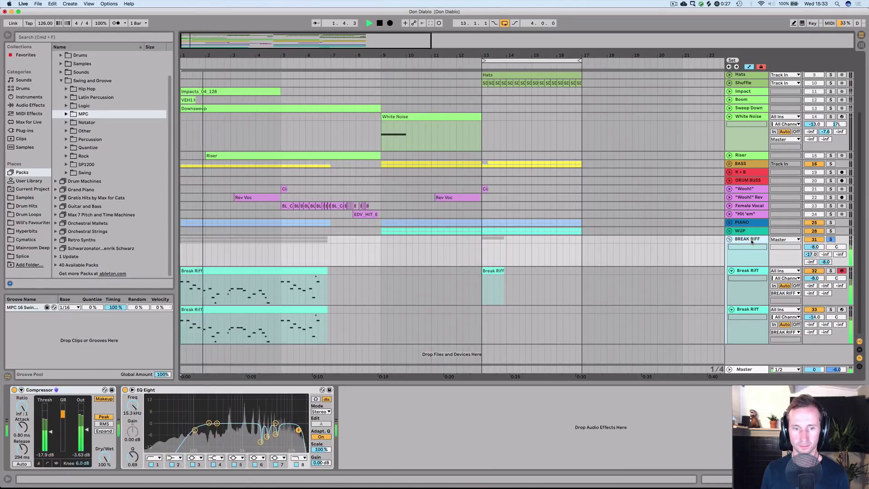
pyautogui.press('space')
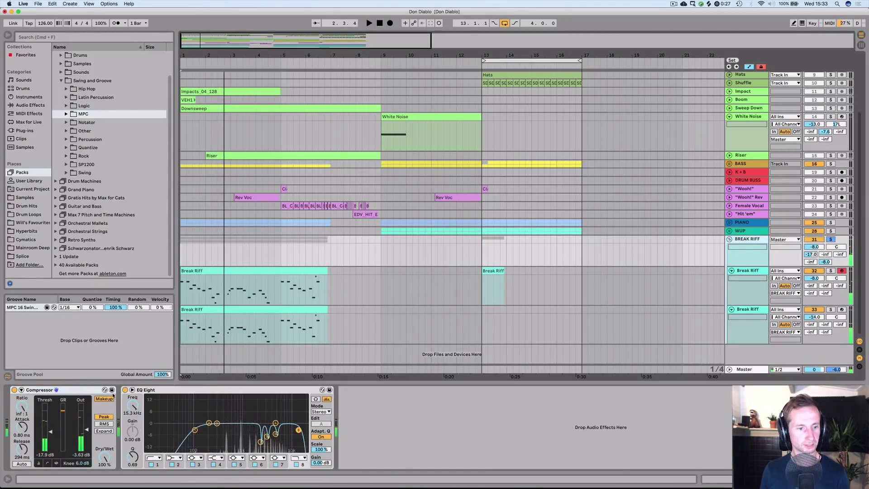
pyautogui.press('space')
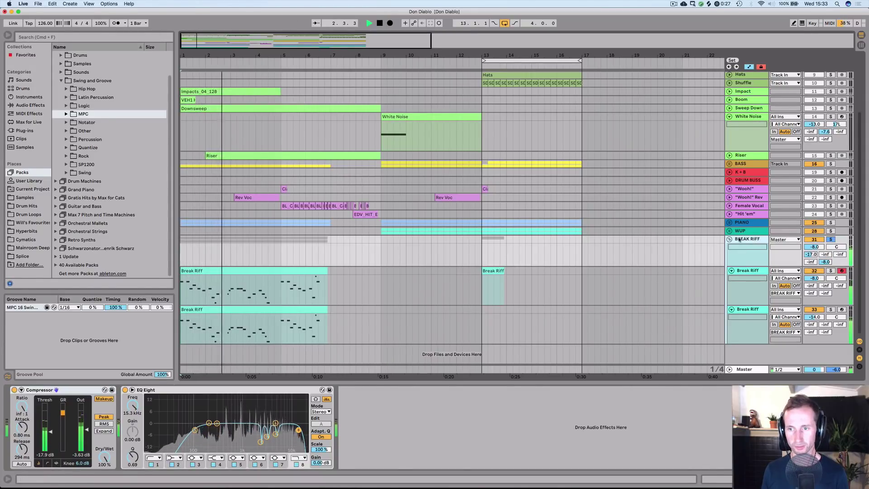
pyautogui.click(15, 389)
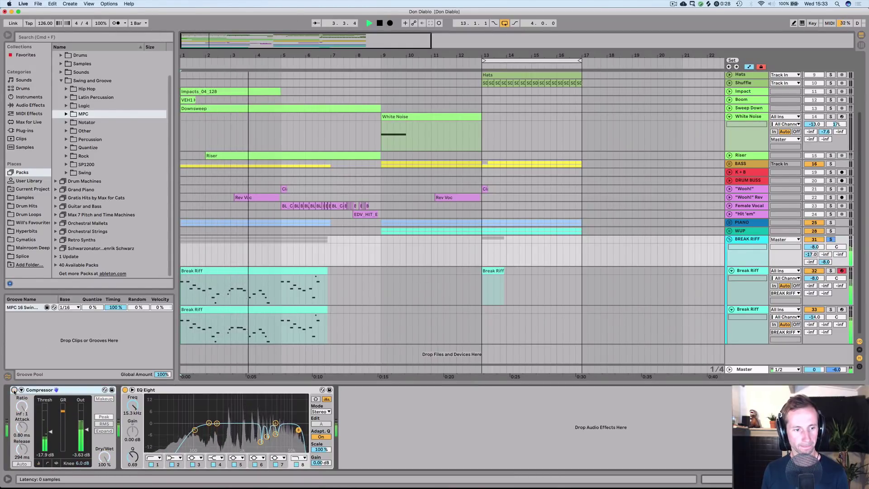
pyautogui.click(14, 389)
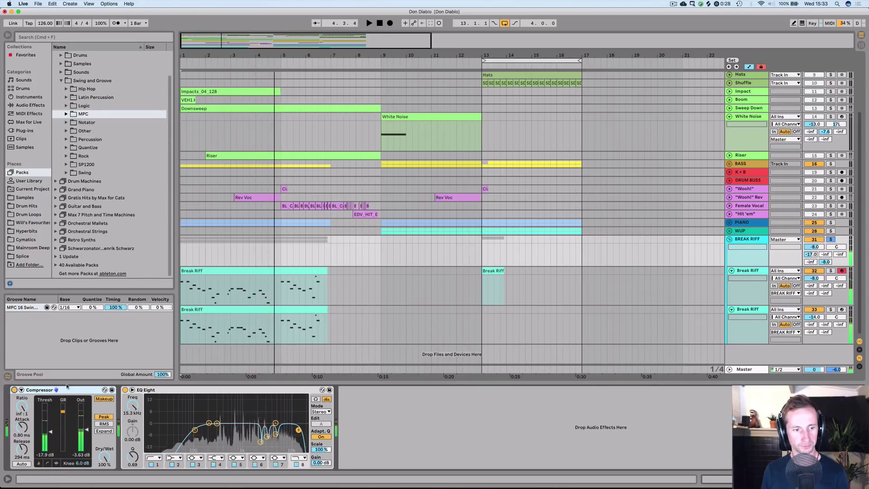
# - Compare the BREAK RIFF EQ Eight on and off, then expand its large curve display
pyautogui.click(175, 392)
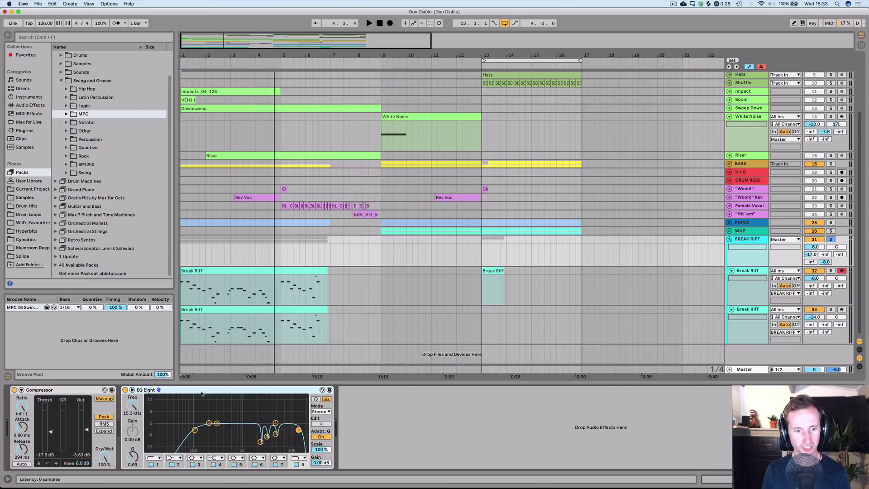
pyautogui.press('space')
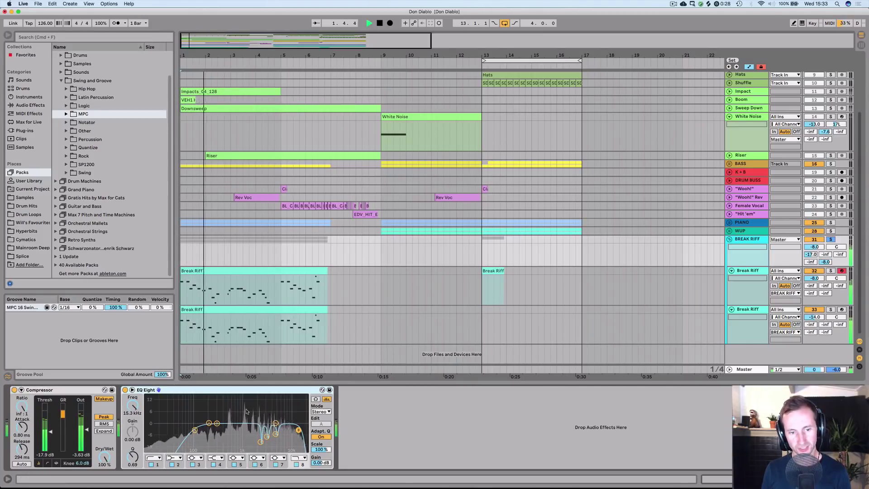
pyautogui.press('space')
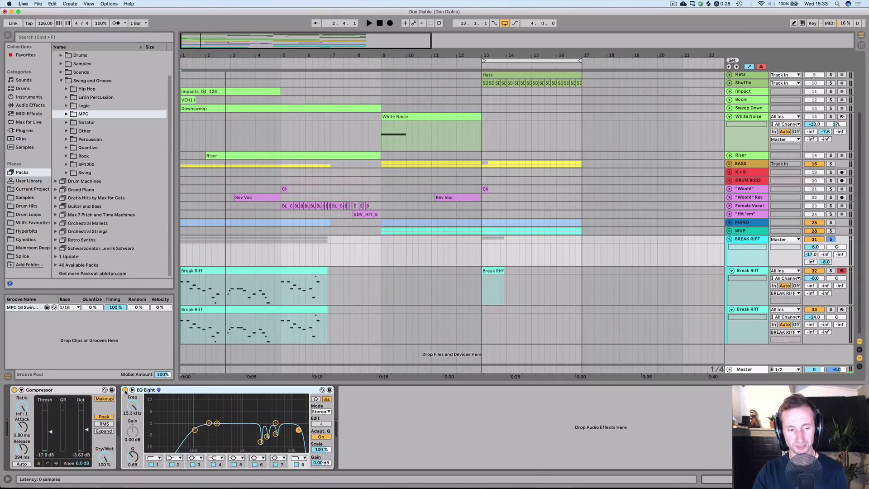
pyautogui.click(126, 390)
pyautogui.press('space')
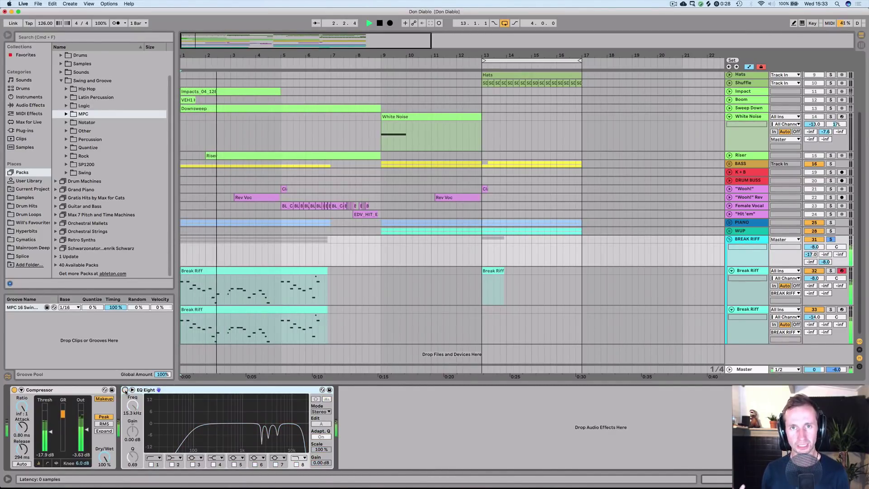
pyautogui.click(125, 390)
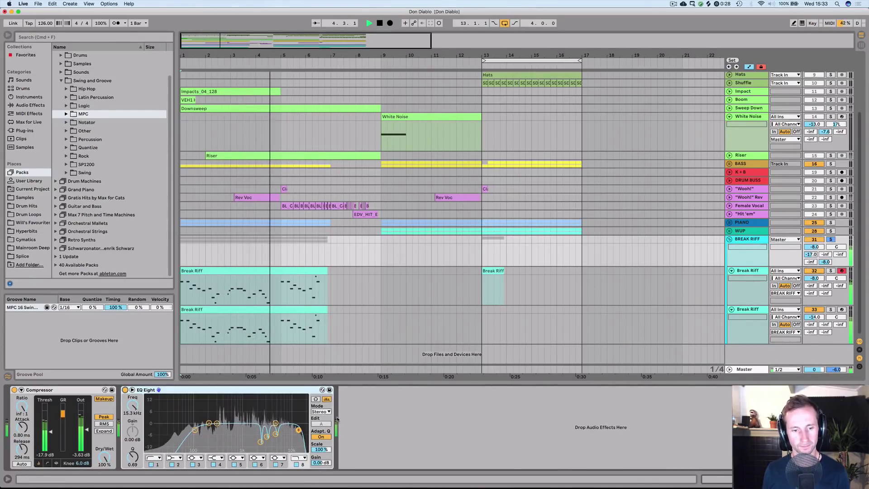
pyautogui.press('space')
pyautogui.click(316, 399)
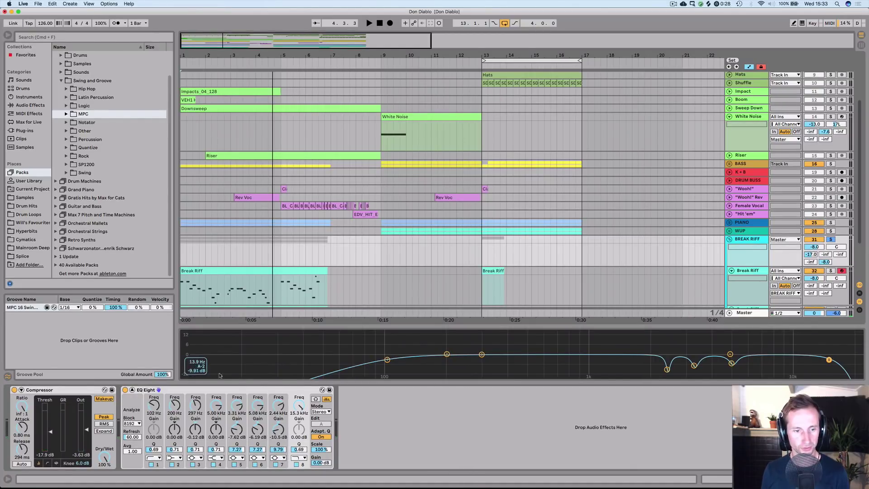
pyautogui.click(482, 355)
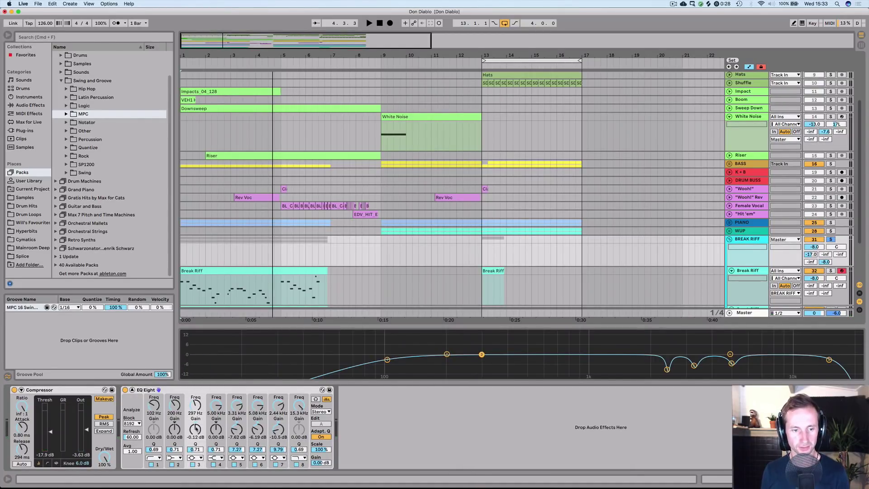
pyautogui.moveTo(196, 428); pyautogui.dragTo(196, 403)
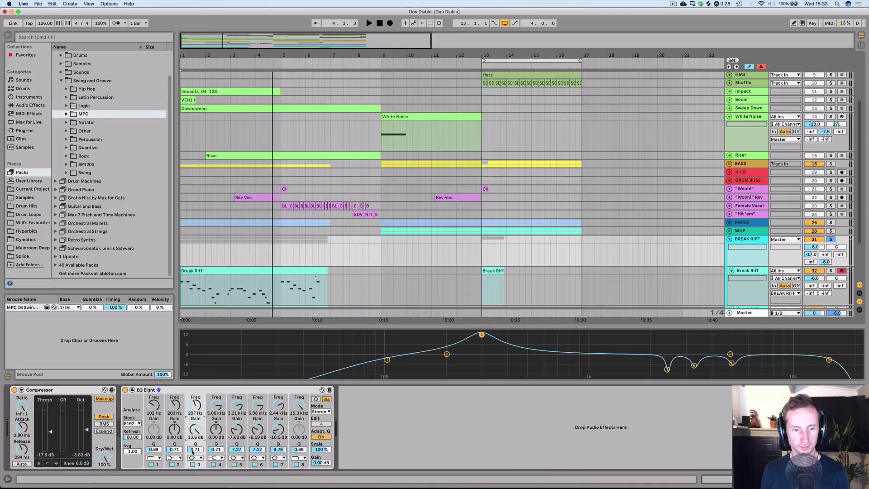
pyautogui.moveTo(192, 451); pyautogui.dragTo(195, 402)
pyautogui.press('space')
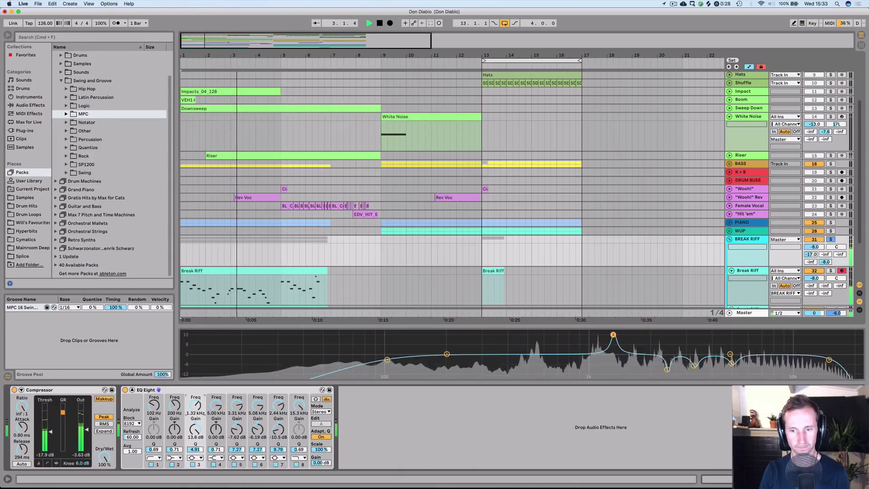
pyautogui.press('space')
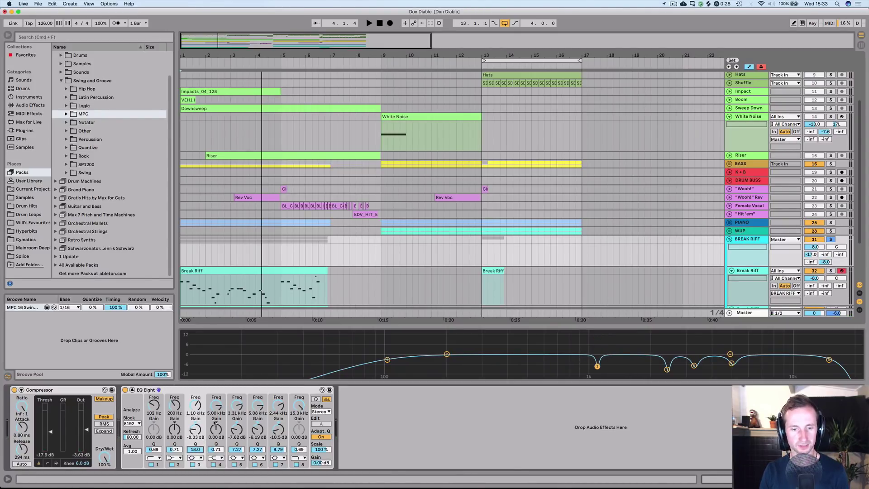
pyautogui.press('super+z')
pyautogui.press('super+z')
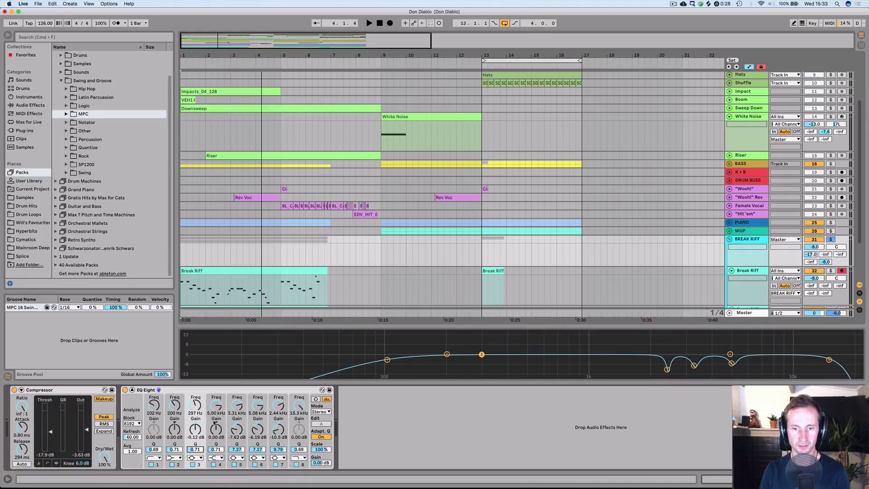
pyautogui.press('space')
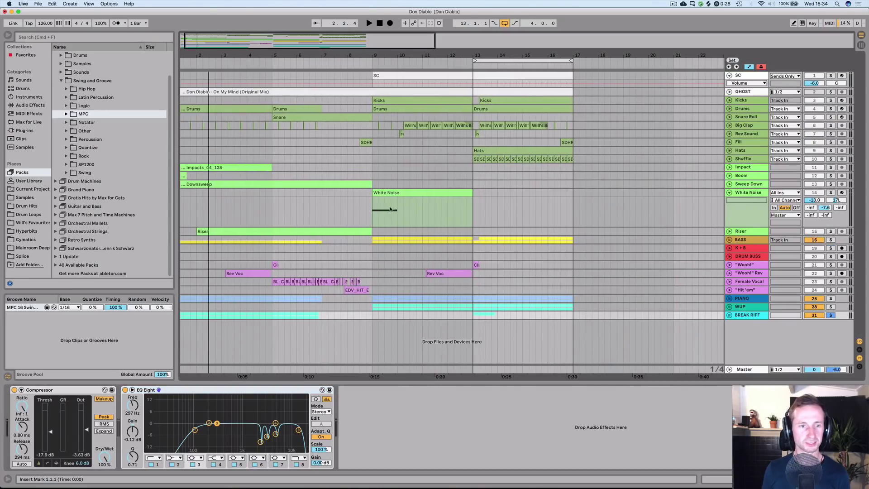
# - Check the Impact, BREAK RIFF and WUP tracks' effects and unfold the WUP group
pyautogui.click(754, 169)
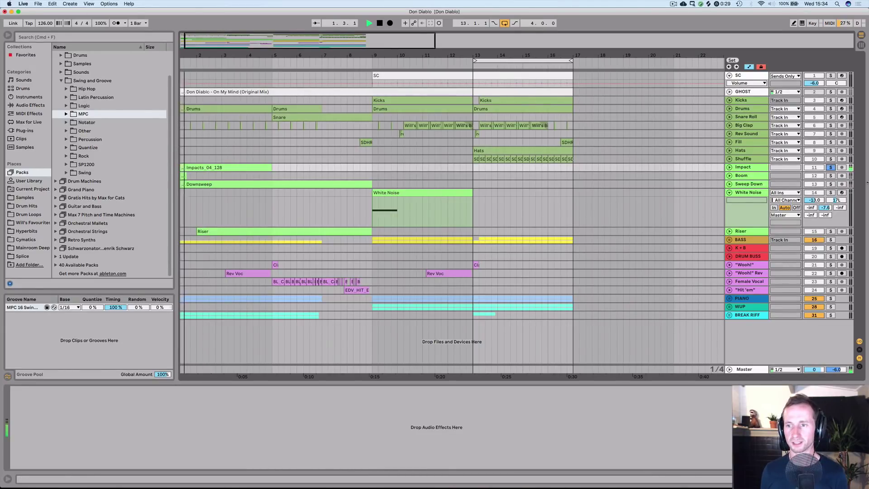
pyautogui.press('space')
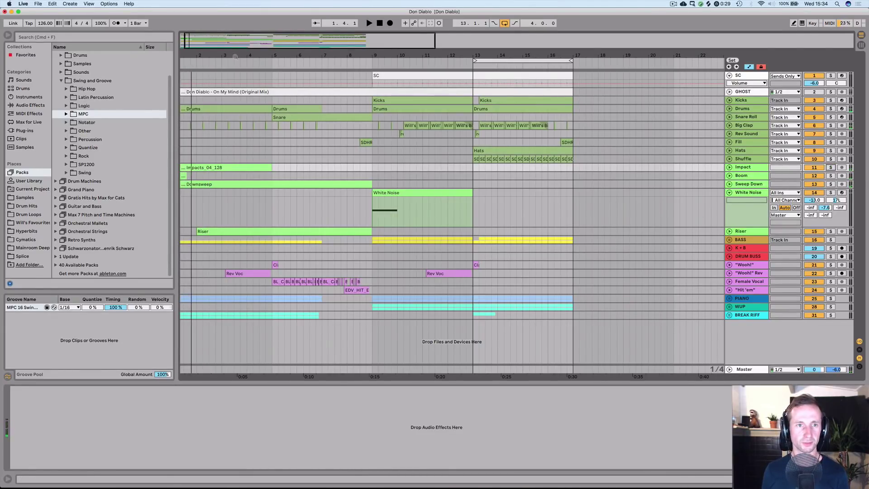
pyautogui.press('space')
pyautogui.click(746, 314)
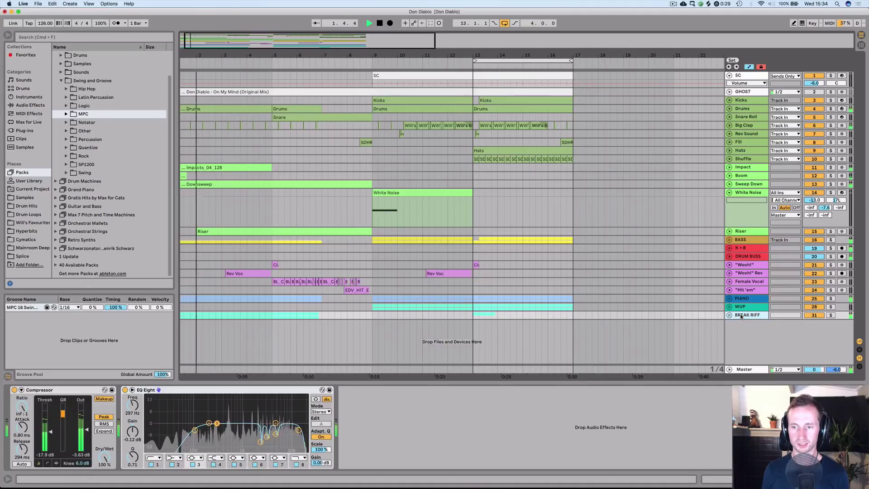
pyautogui.click(744, 307)
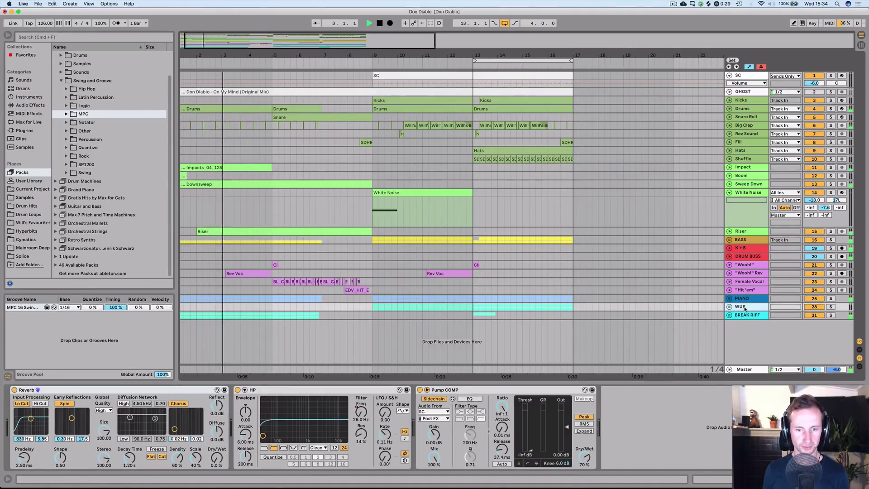
pyautogui.click(729, 307)
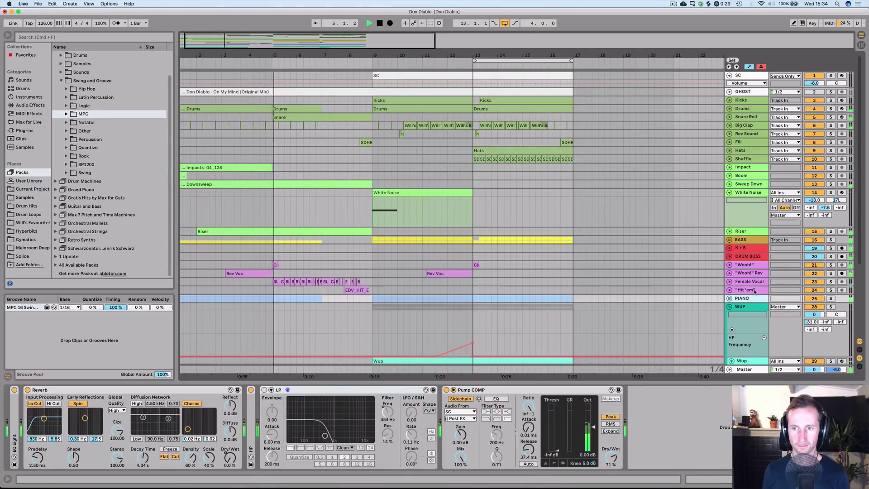
# - Check Hit 'em, Wooh!, DRUM BUSS and BASS's Pump COMP, then fold WUP again
pyautogui.click(746, 290)
pyautogui.click(749, 281)
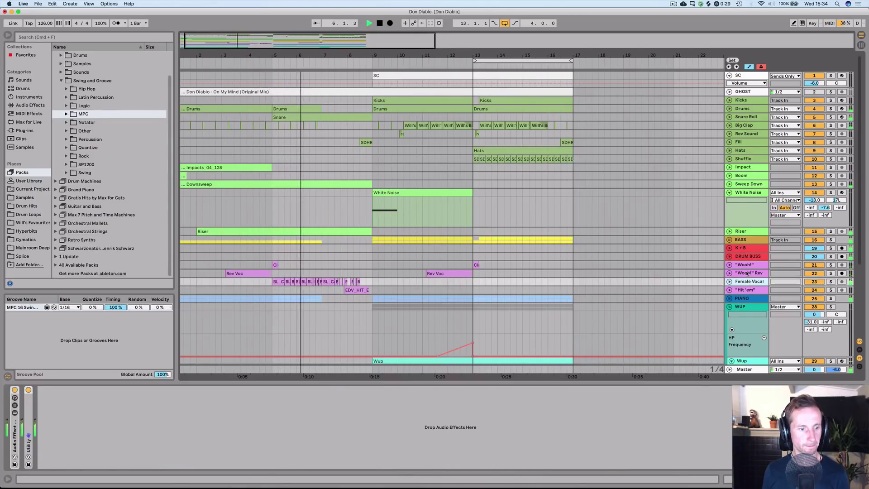
pyautogui.click(747, 266)
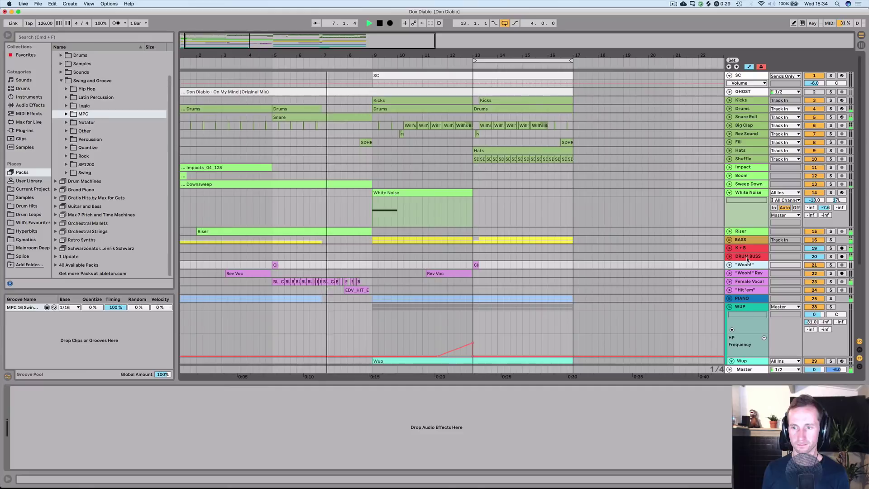
pyautogui.click(747, 258)
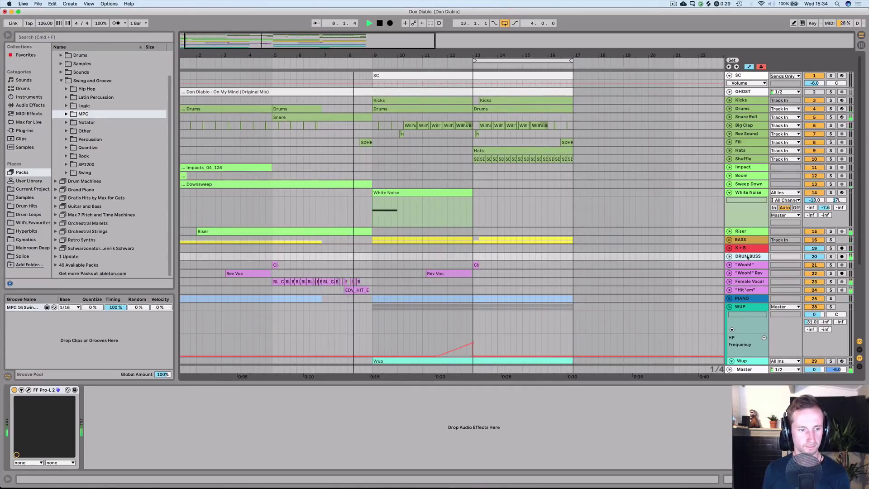
pyautogui.click(747, 240)
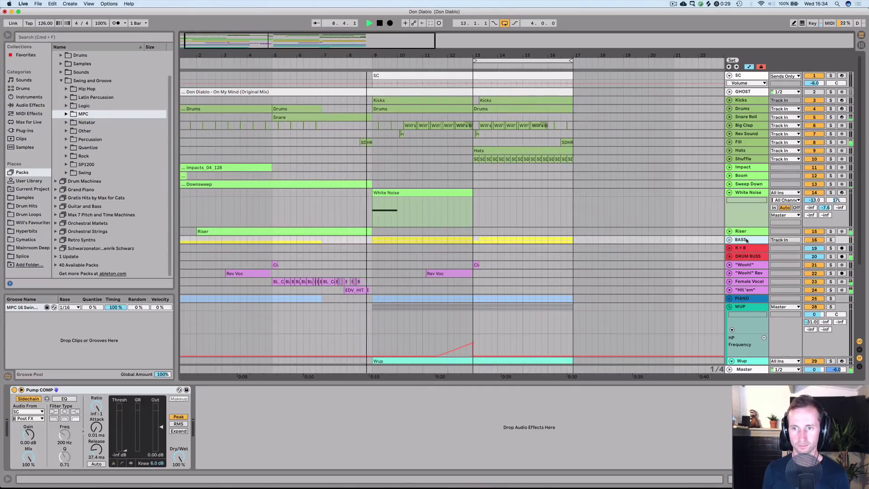
pyautogui.click(730, 307)
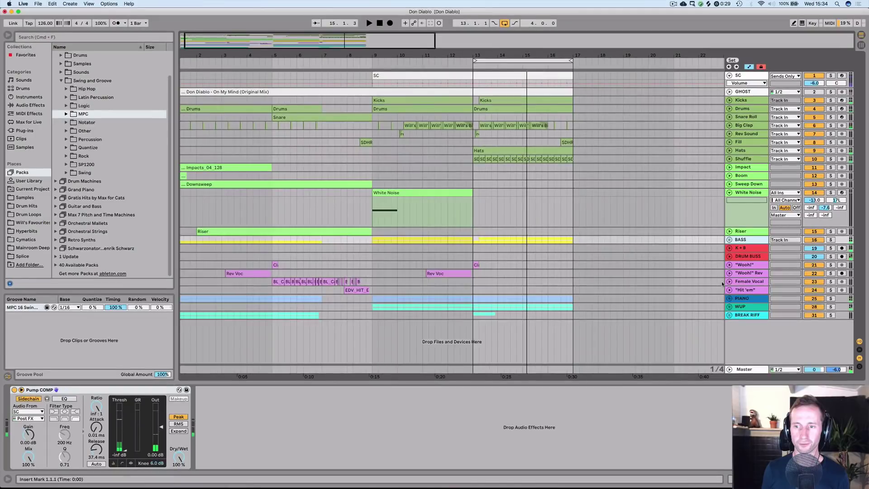
# - Solo the Female Vocal track and listen to it zoomed in on bars 5 to 10
pyautogui.click(272, 300)
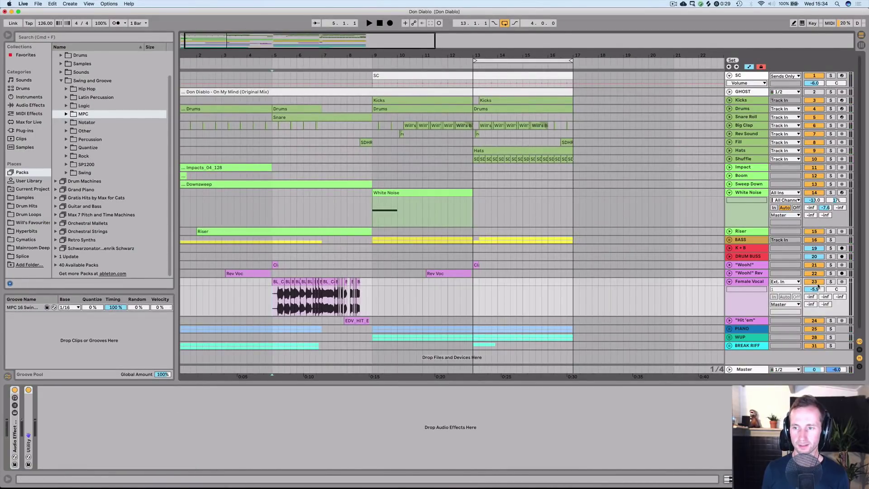
pyautogui.click(831, 282)
pyautogui.press('space')
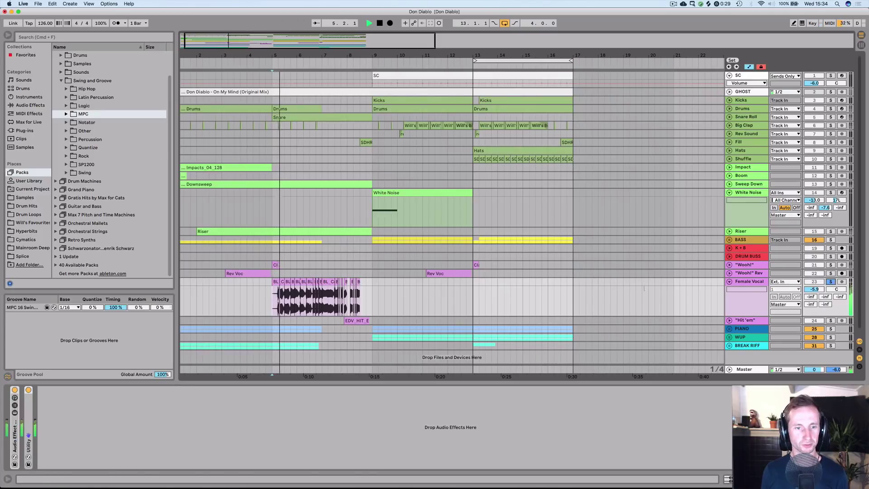
pyautogui.moveTo(295, 56); pyautogui.dragTo(316, 84)
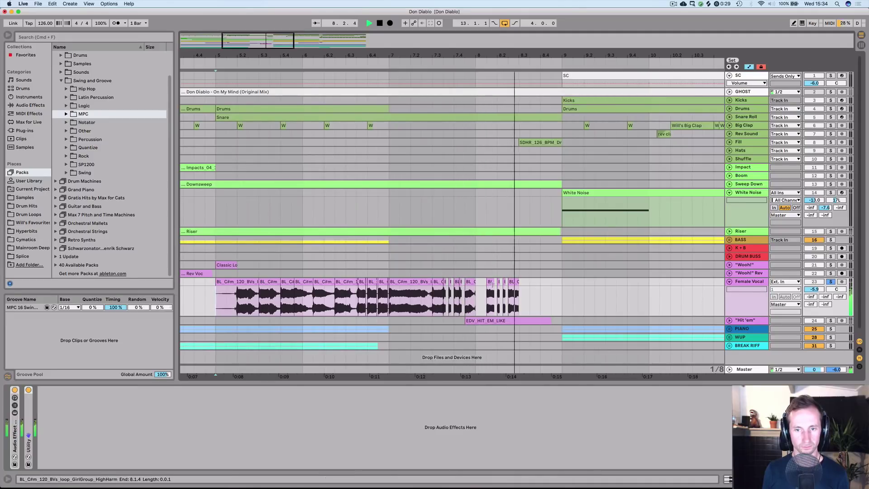
pyautogui.press('space')
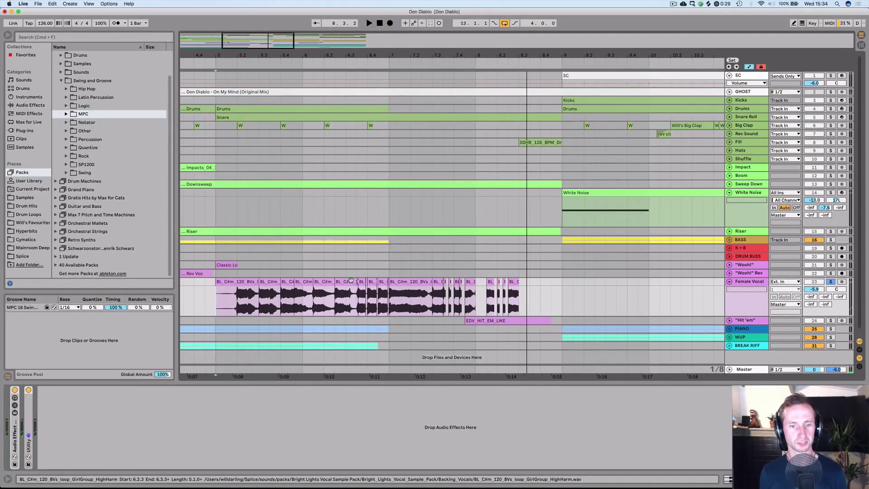
# - Unfold the Hit 'em track to show its clip waveform, unsolo, and play from bar 5
pyautogui.scroll(-1, 663, 260)
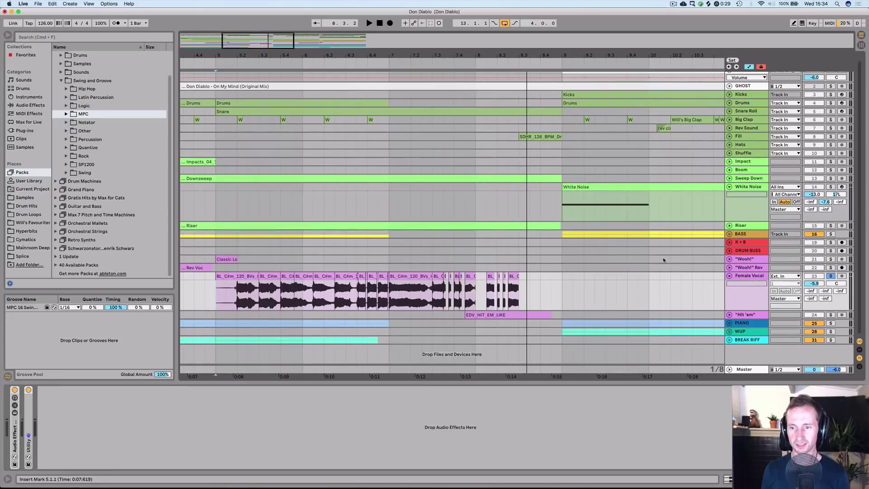
pyautogui.click(728, 315)
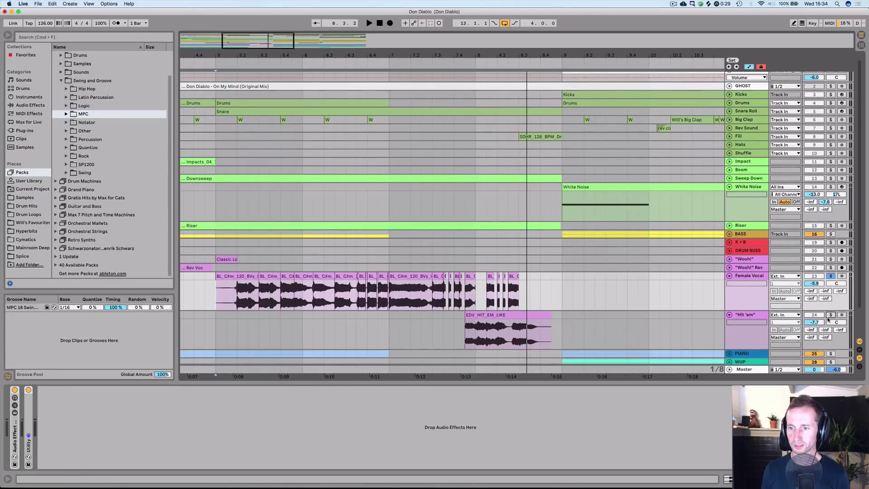
pyautogui.click(466, 334)
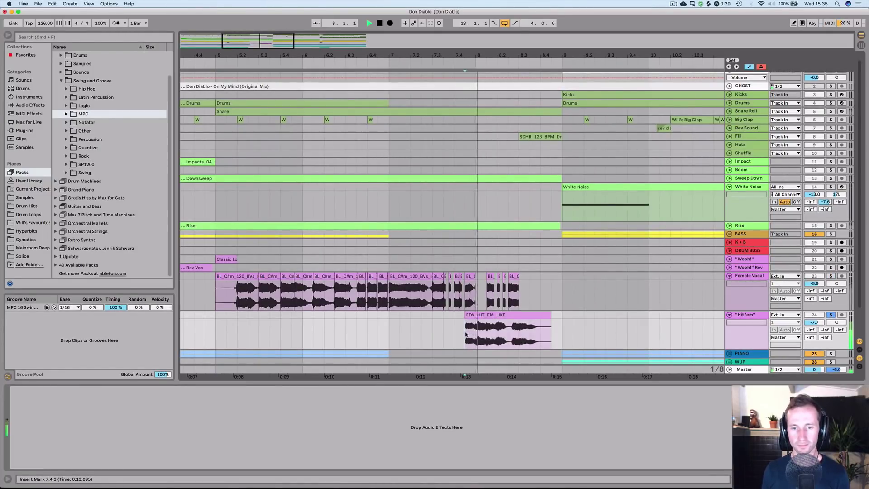
pyautogui.click(832, 315)
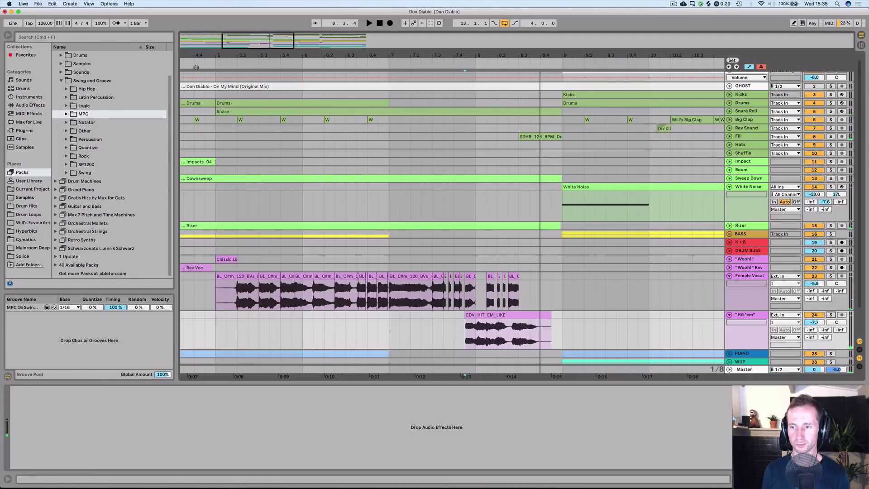
pyautogui.click(192, 66)
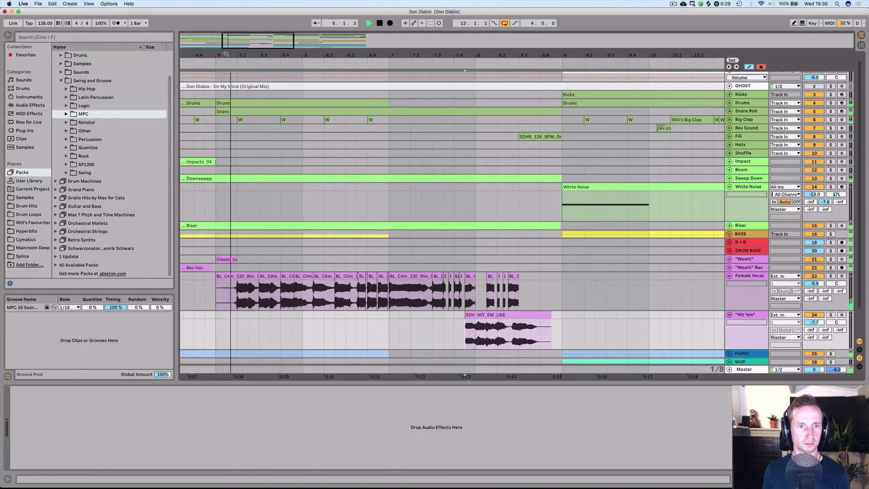
# - Show the Snare roll clip's notes, then switch the detail view to its Simpler
pyautogui.doubleClick(290, 111)
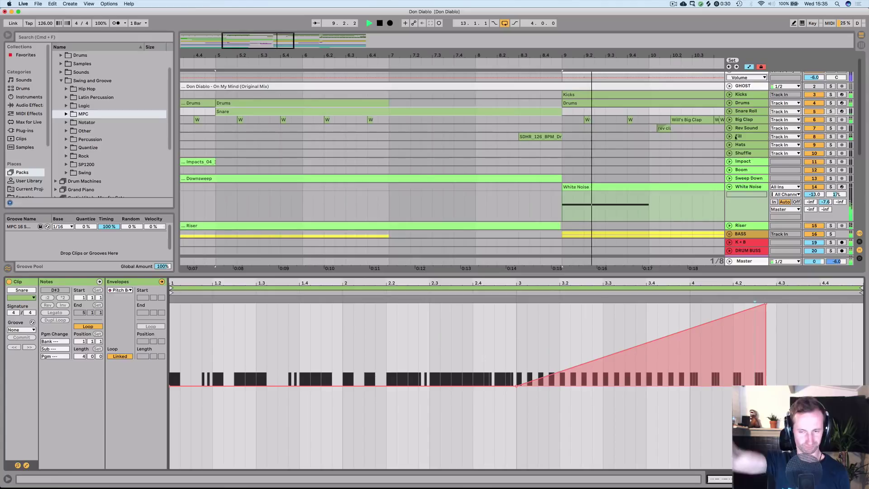
pyautogui.hotkey('shift', 'Tab')
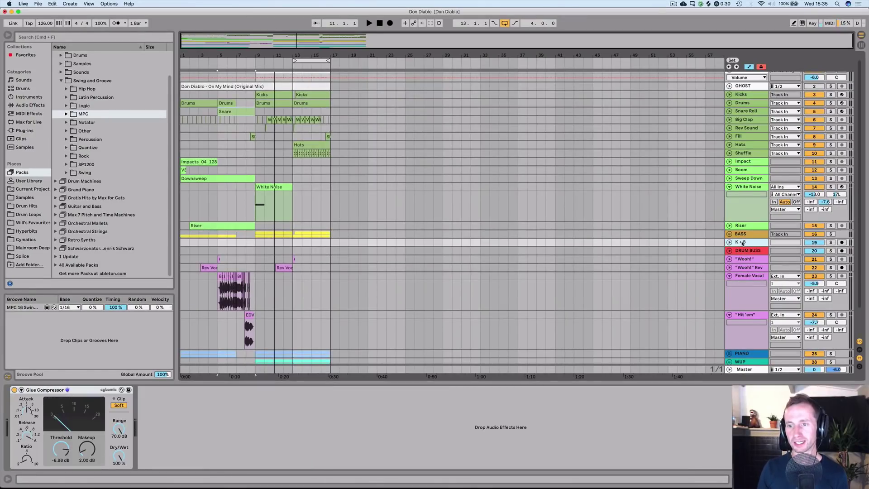
# - Play K+B soloed from bar 5, comparing its Glue Compressor bypassed and active
pyautogui.click(831, 243)
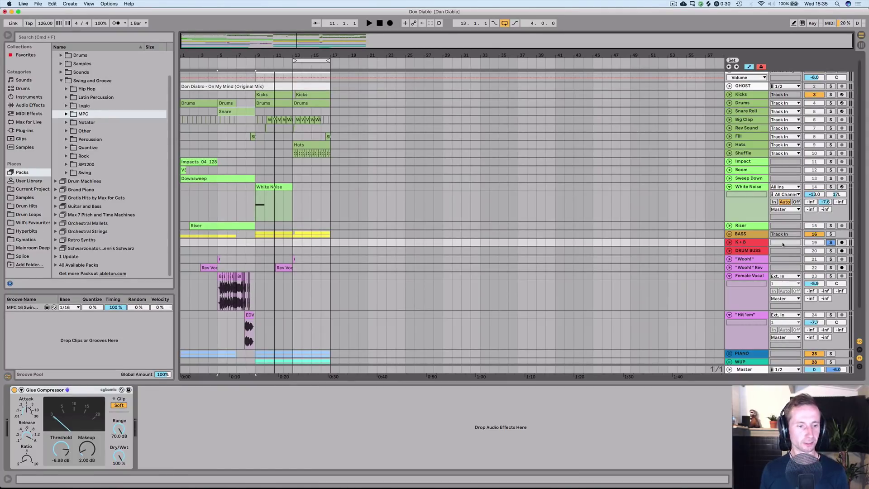
pyautogui.press('space')
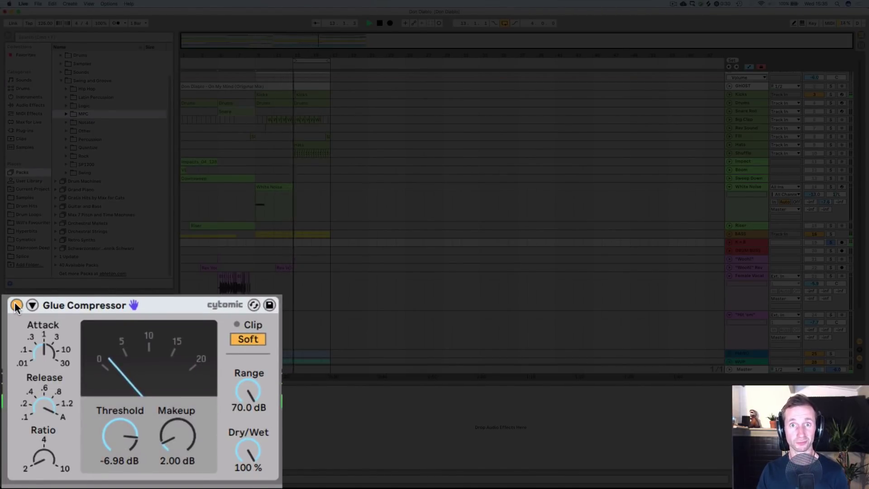
pyautogui.click(16, 306)
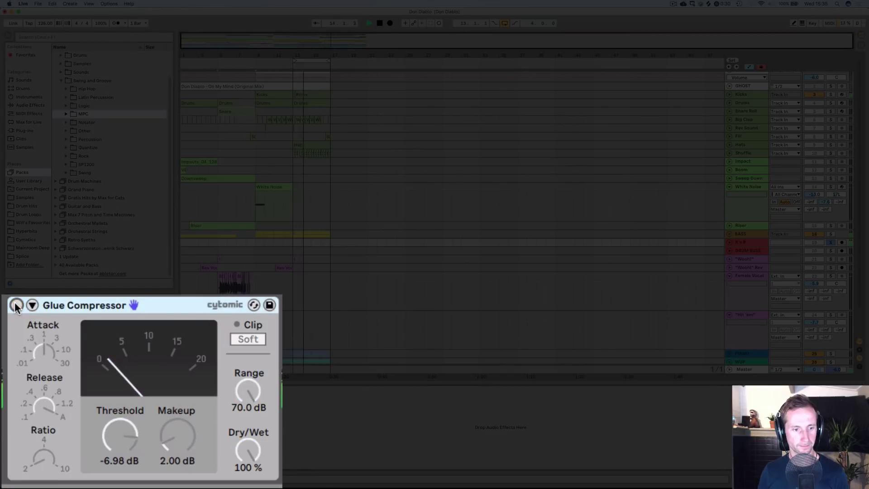
pyautogui.click(16, 306)
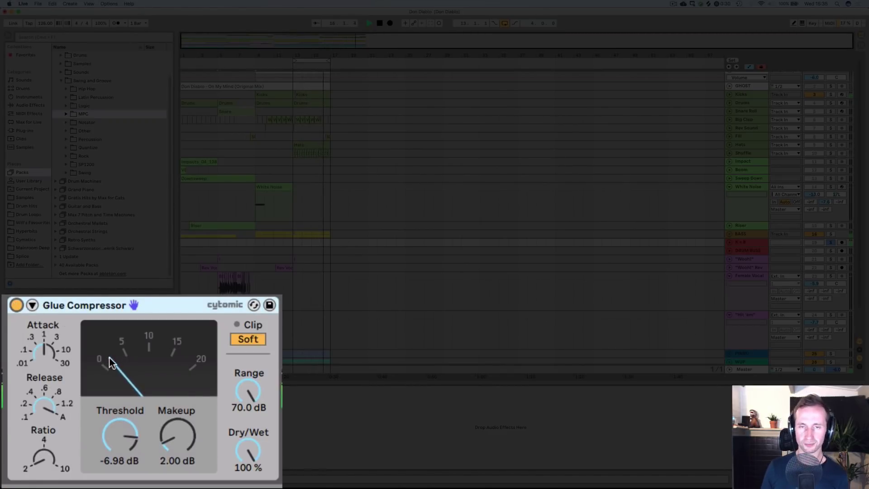
pyautogui.press('space')
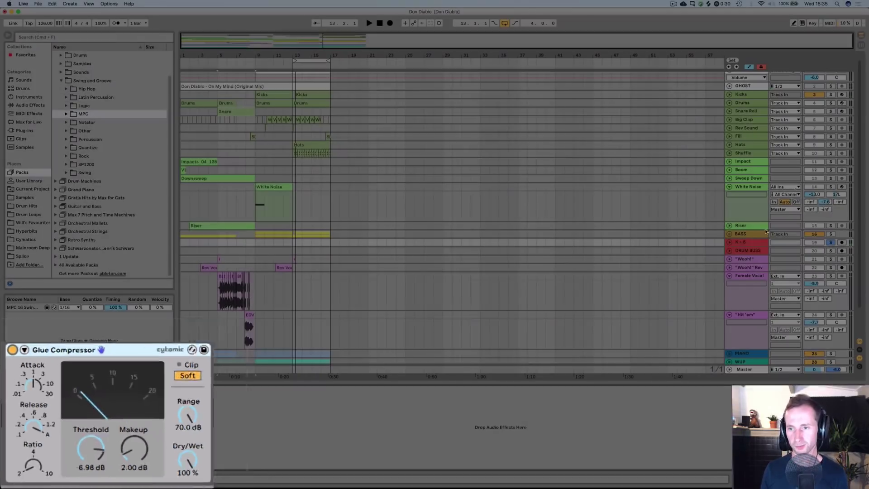
# - Show the DRUM BUSS Pro-L 2 window, play from bar 13 with DRUM BUSS soloed, then close it
pyautogui.click(747, 251)
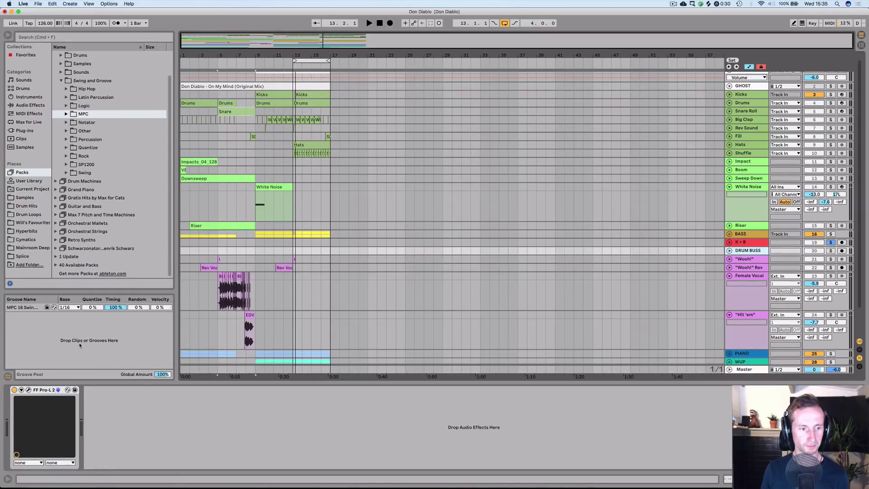
pyautogui.click(29, 389)
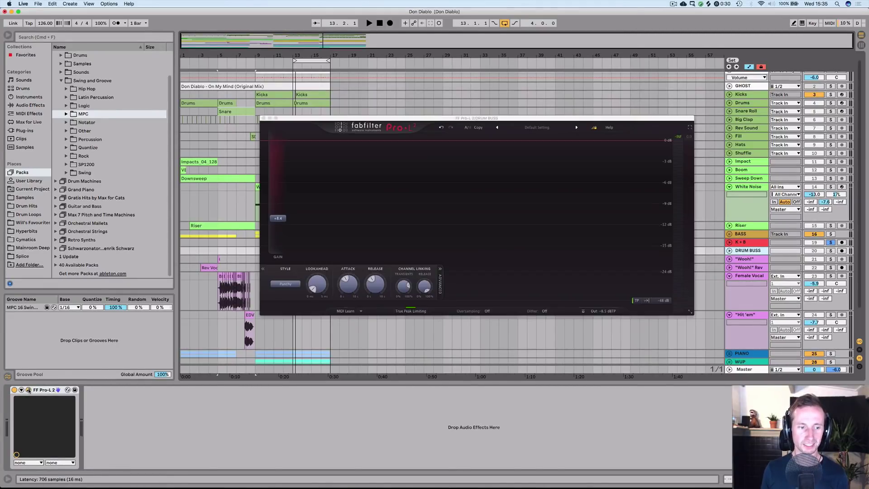
pyautogui.moveTo(494, 118); pyautogui.dragTo(427, 111)
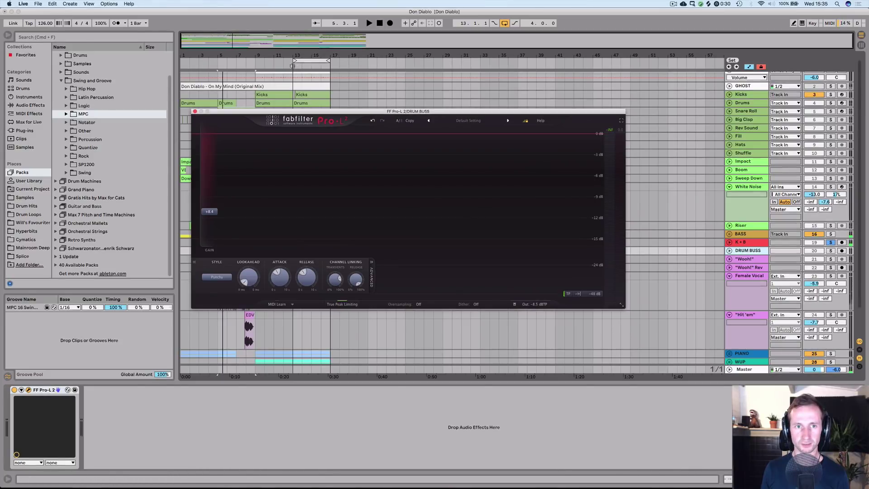
pyautogui.click(293, 66)
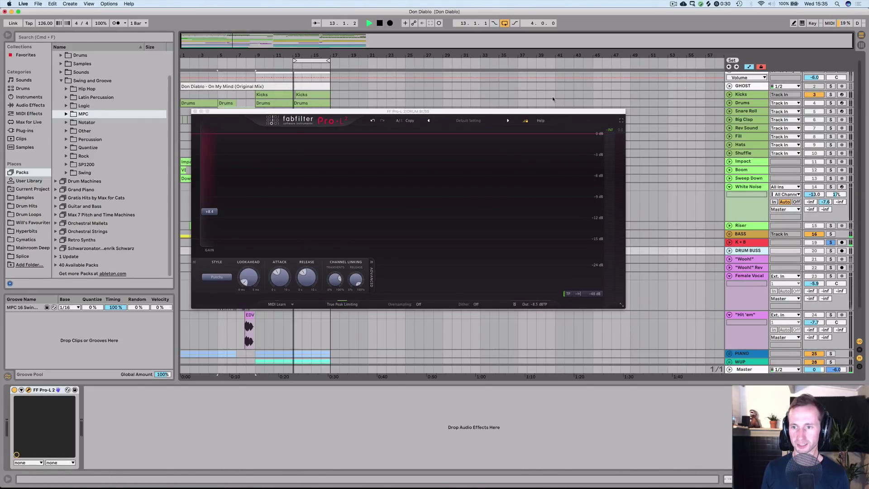
pyautogui.click(831, 250)
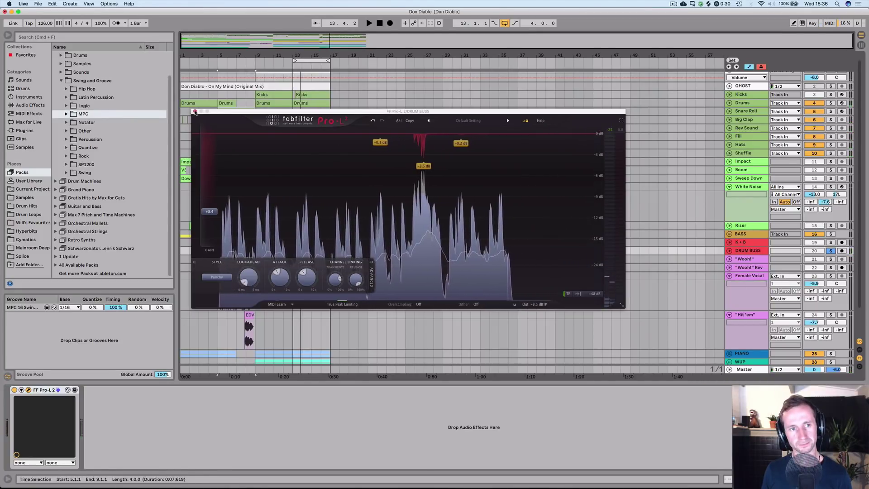
pyautogui.click(195, 111)
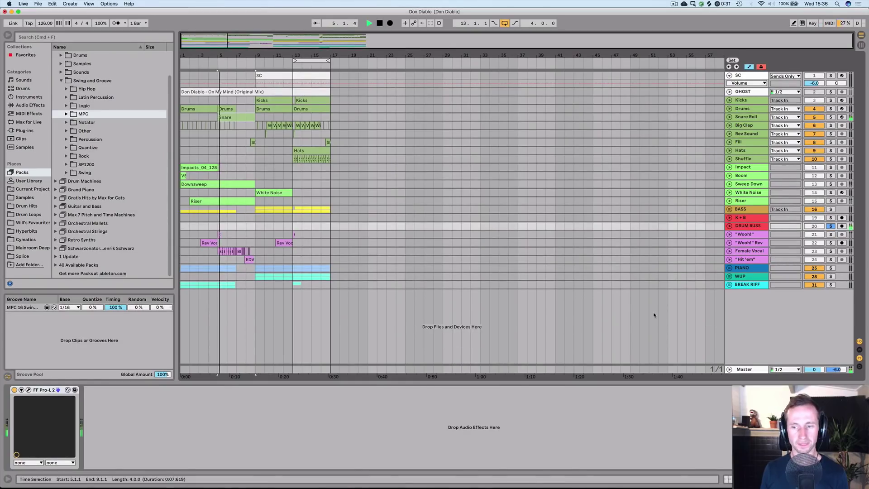
# - Enable the Master effect rack, inspect Ozone Imager and Pro-L 2, then unsolo DRUM BUSS and replay
pyautogui.click(743, 369)
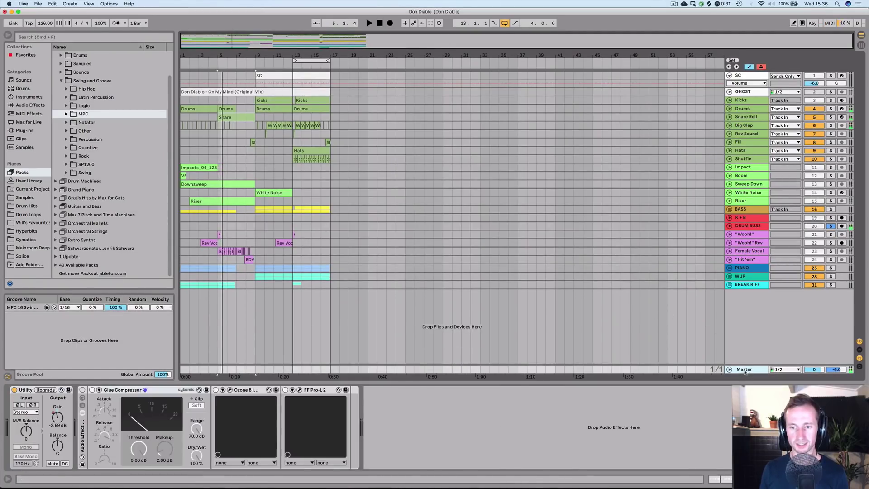
pyautogui.click(82, 390)
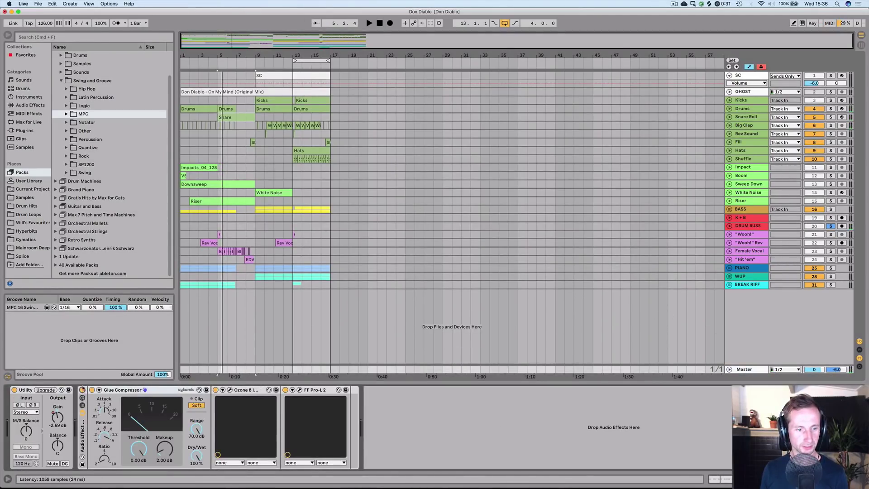
pyautogui.click(230, 390)
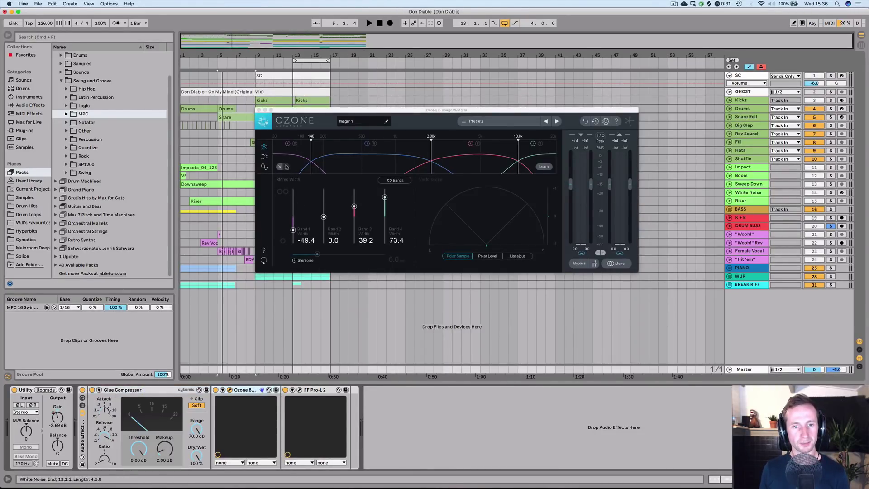
pyautogui.click(259, 110)
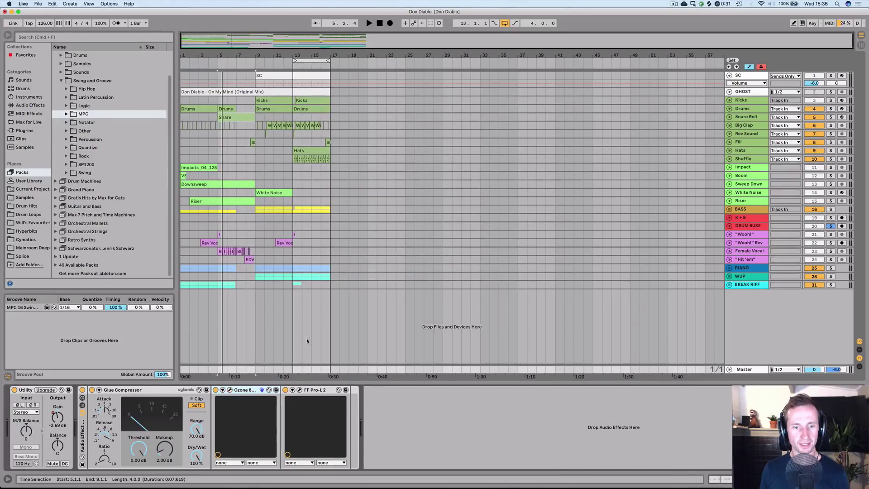
pyautogui.click(299, 390)
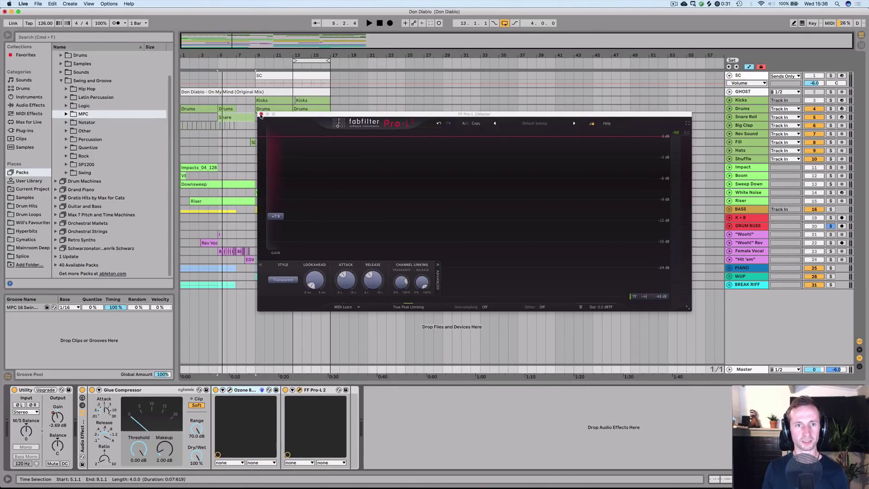
pyautogui.click(260, 114)
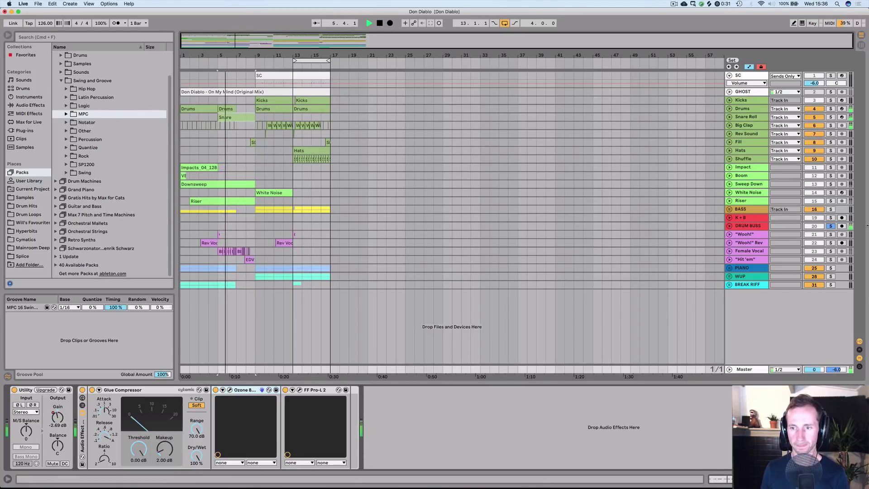
pyautogui.click(830, 226)
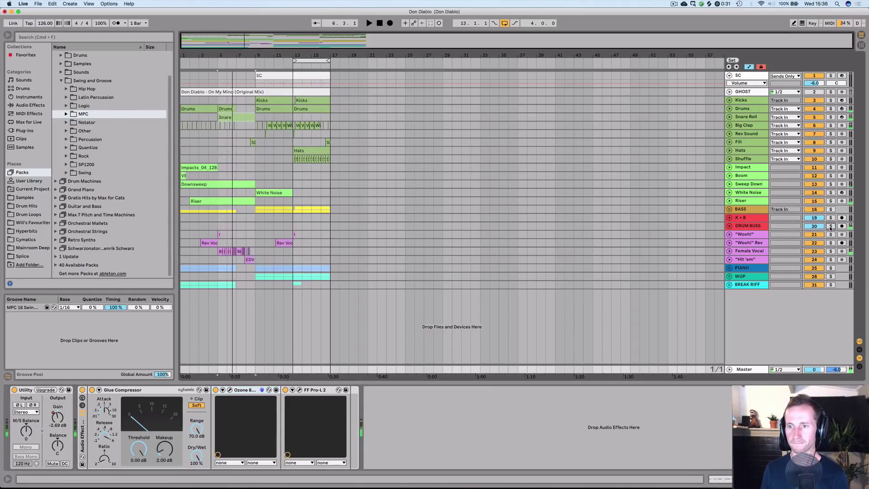
pyautogui.press('space')
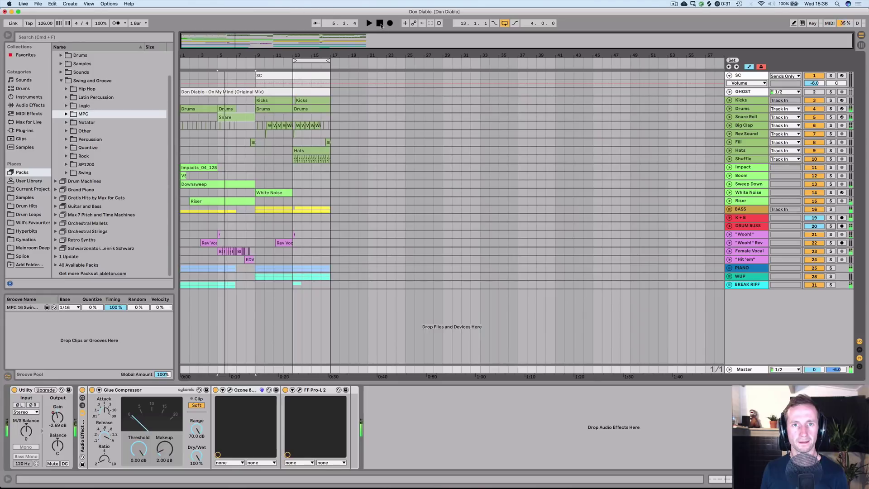